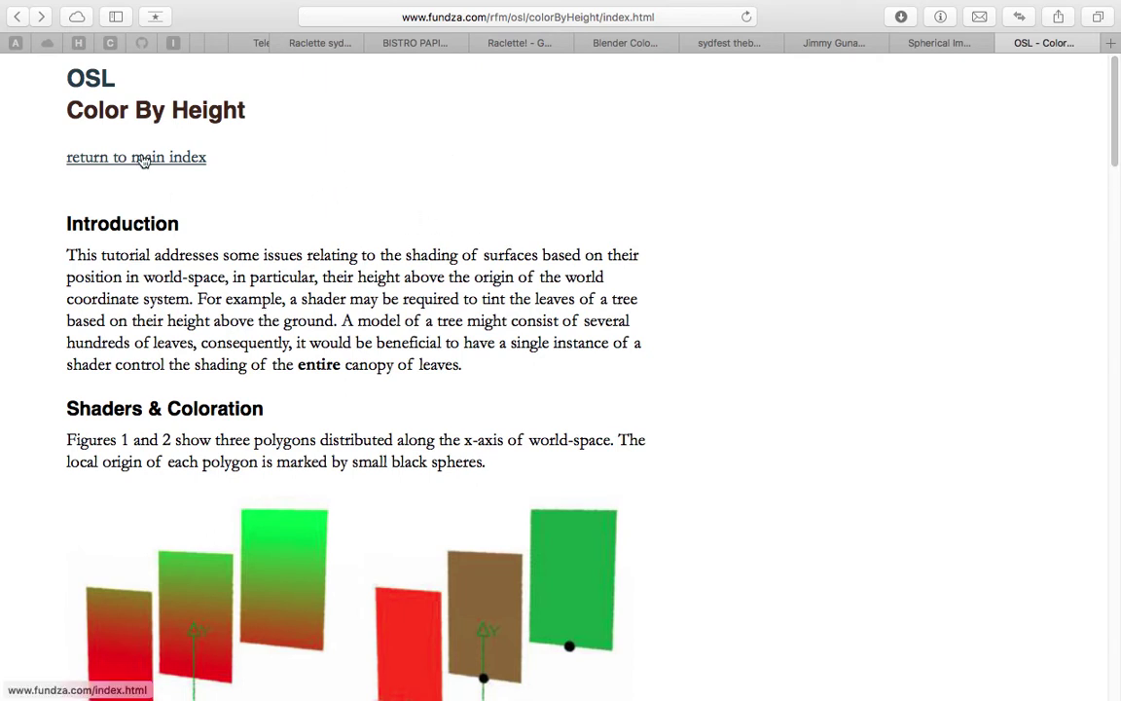
Highlight the Color By Height title, return to the site's main index and open its RfM Open Shading Language example scripts
double_click(113, 110)
left_click_drag(113, 110, 208, 108)
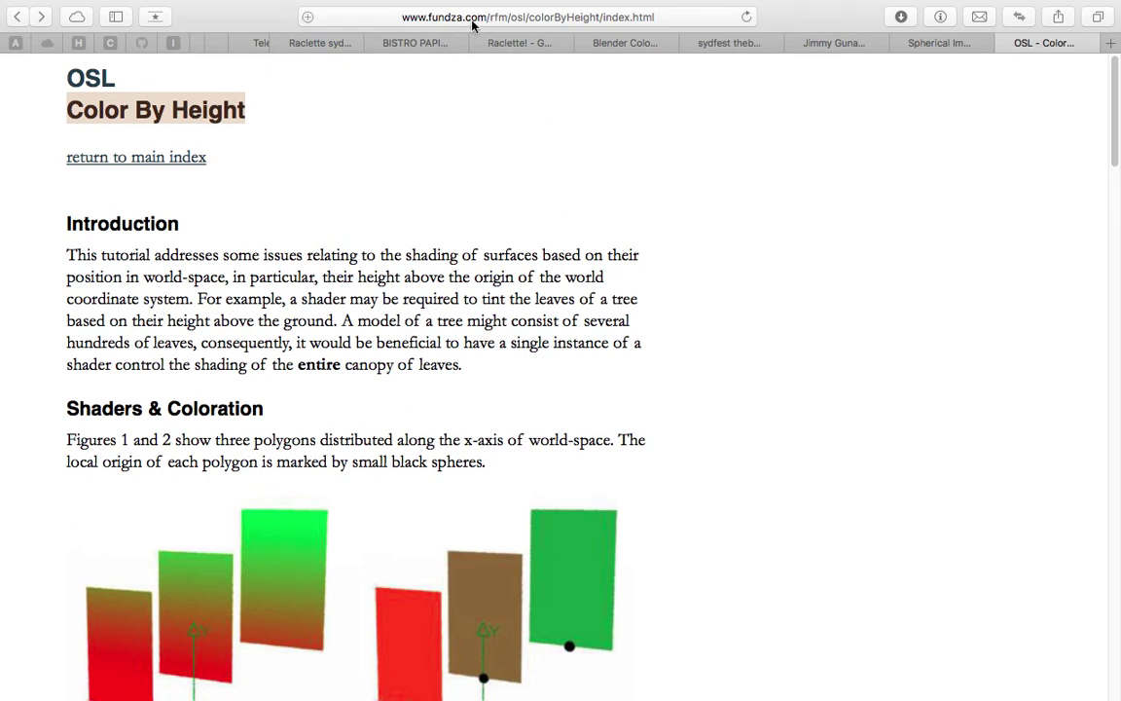
left_click(17, 16)
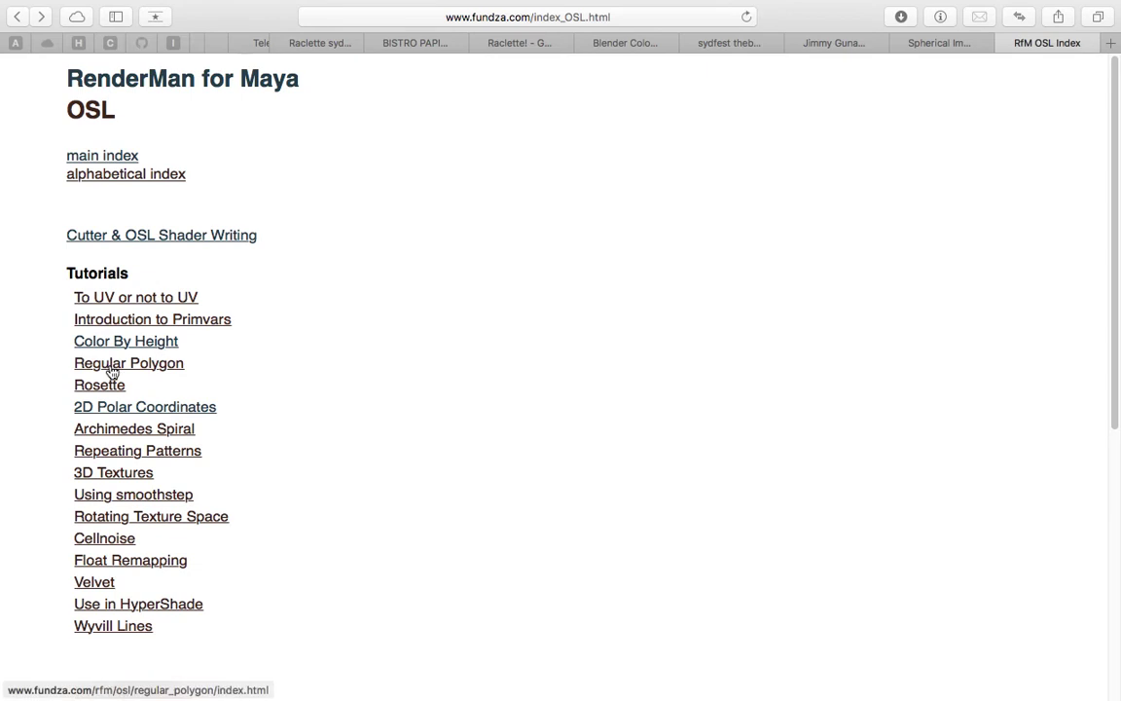
left_click(17, 17)
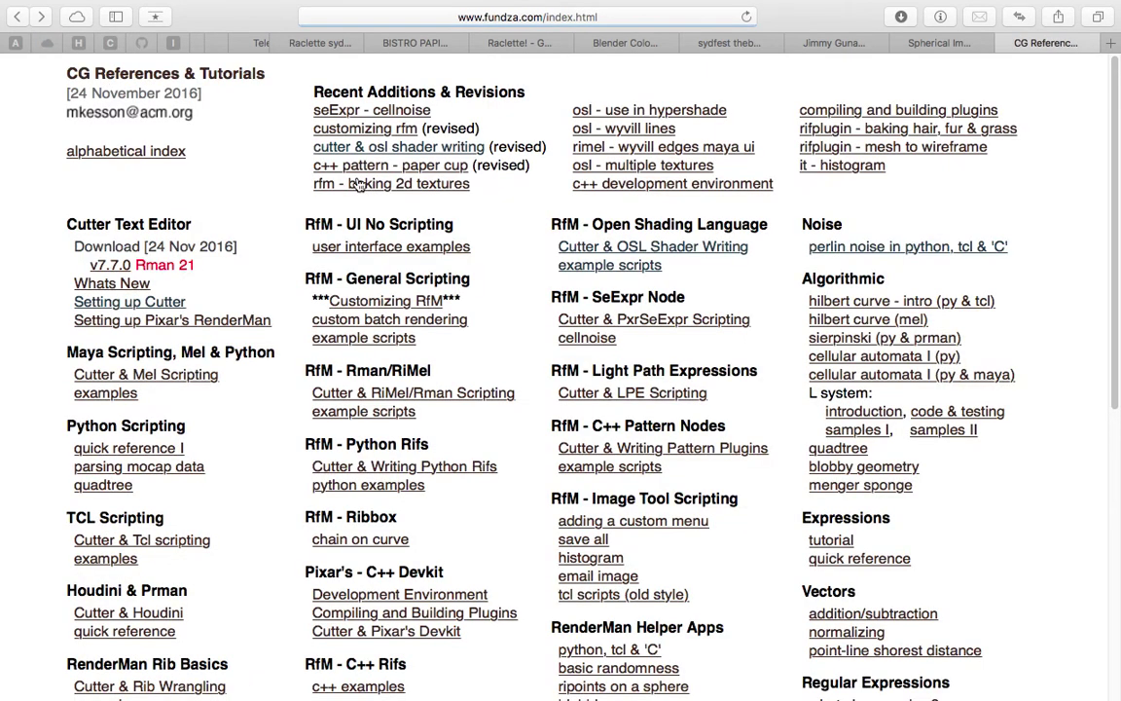
left_click(608, 270)
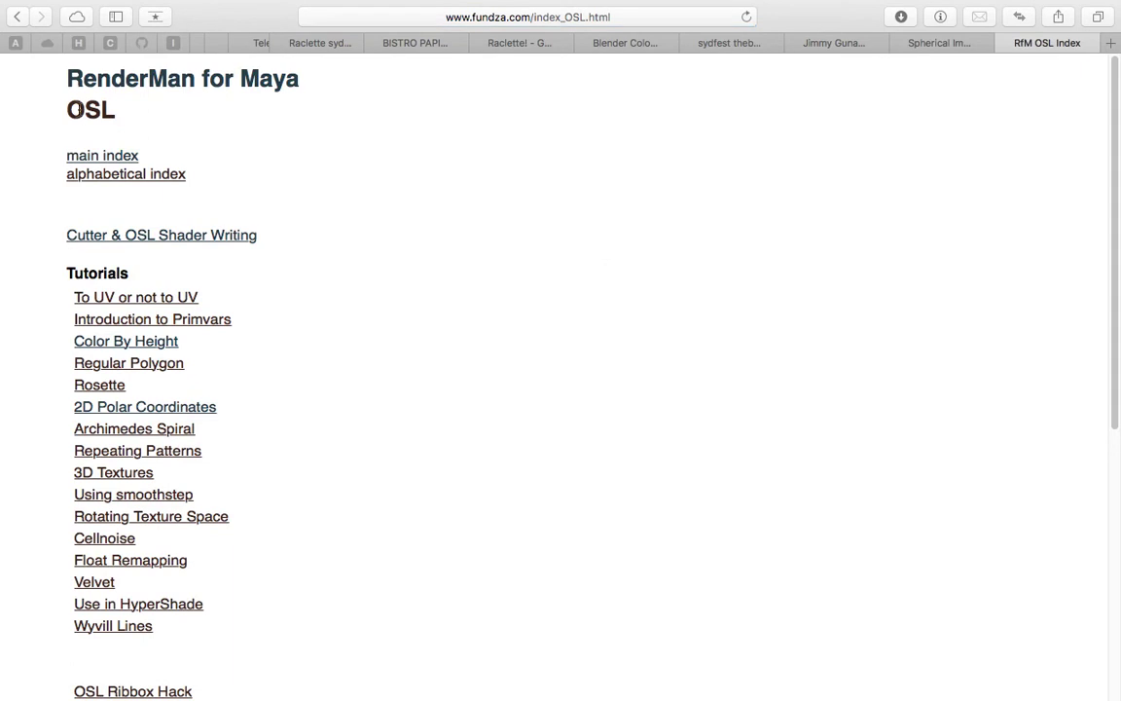
Open the Color By Height tutorial and examine its figures comparing shading by surface point with shading by object origin
scroll(209, 263, "down", 1)
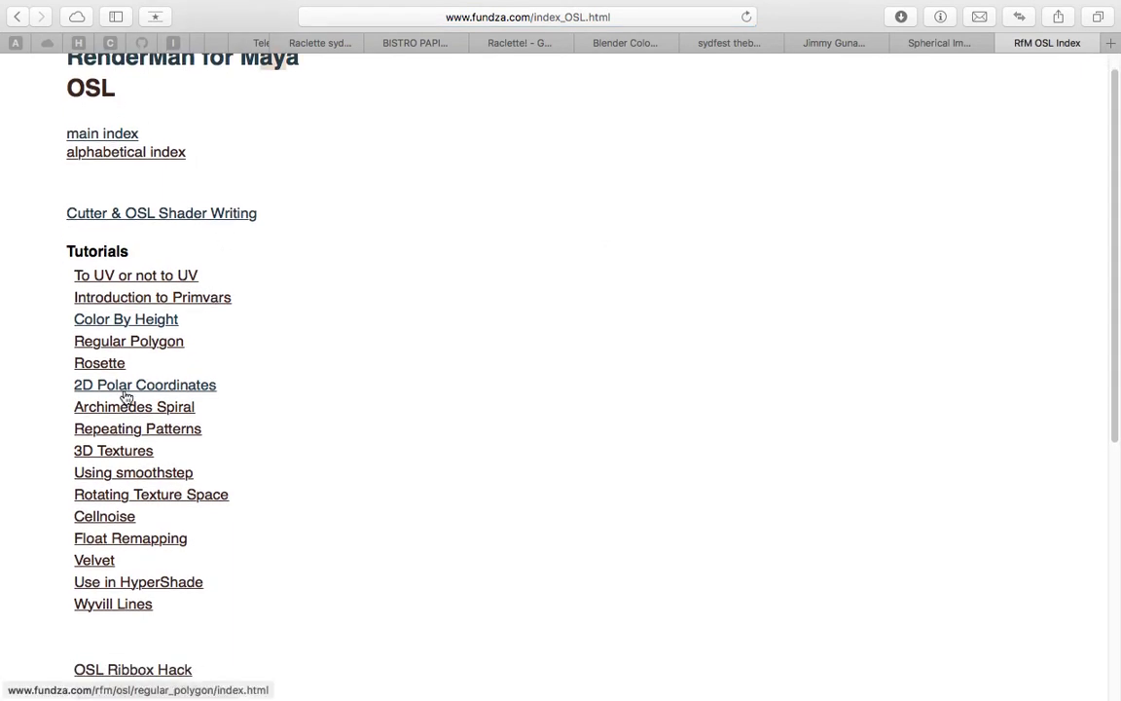
scroll(132, 438, "down", 1)
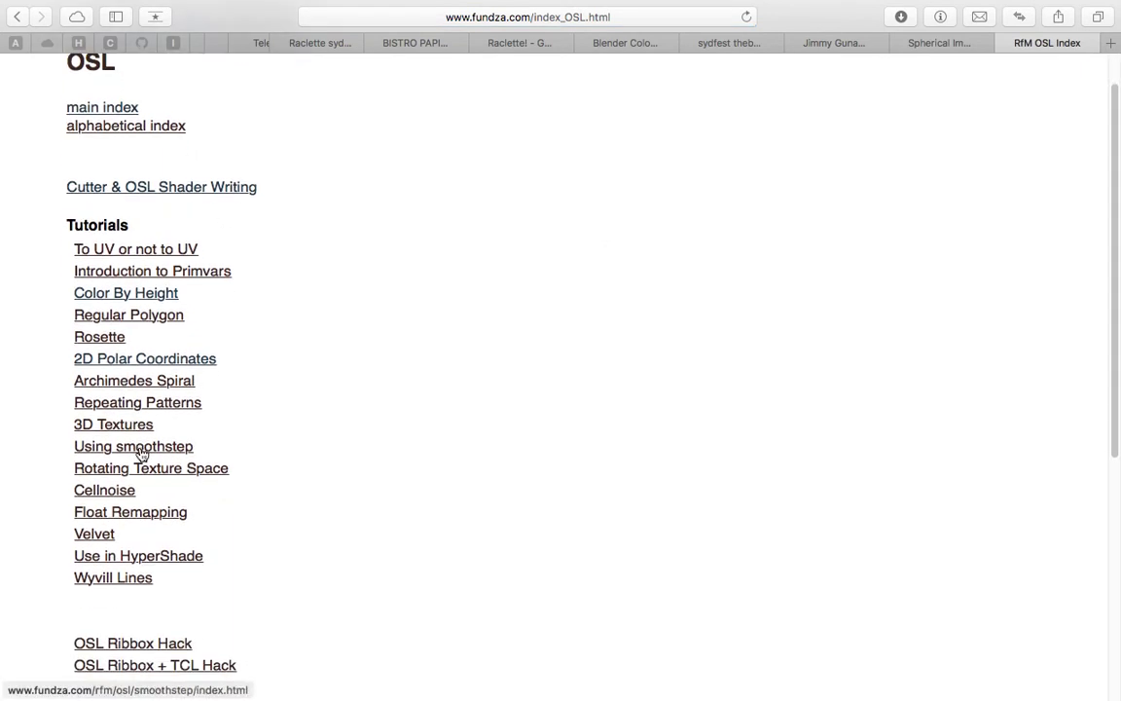
left_click(134, 296)
scroll(636, 285, "down", 5)
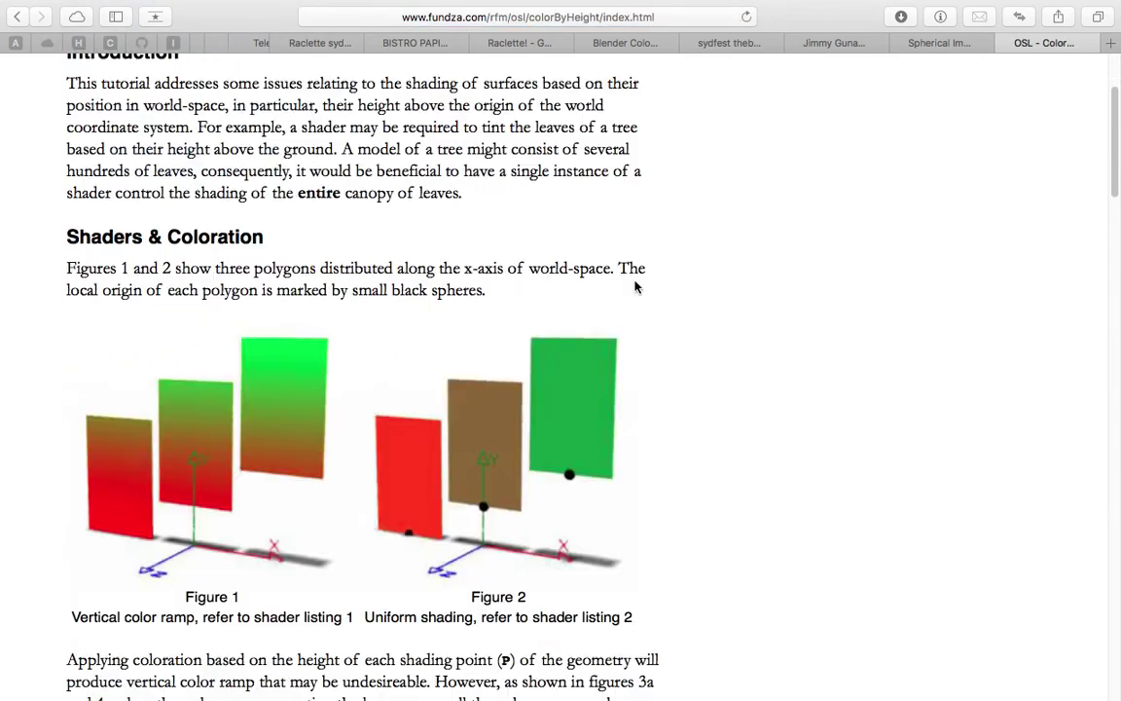
scroll(1120, 207, "down", 5)
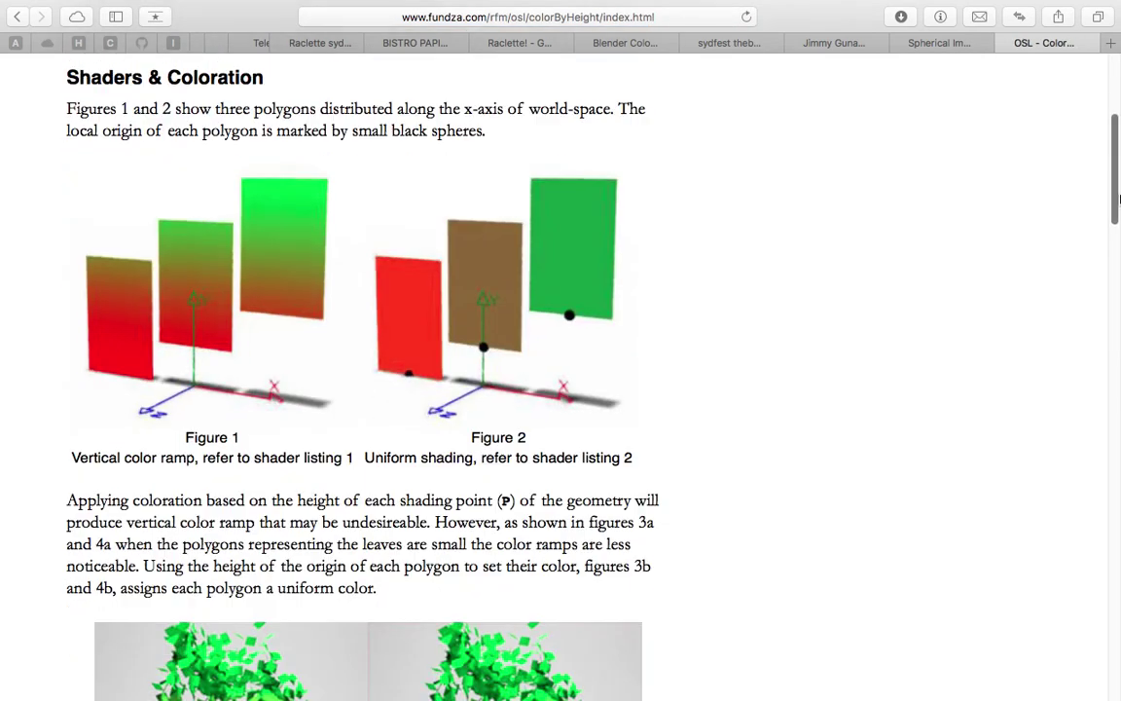
scroll(1120, 207, "down", 7)
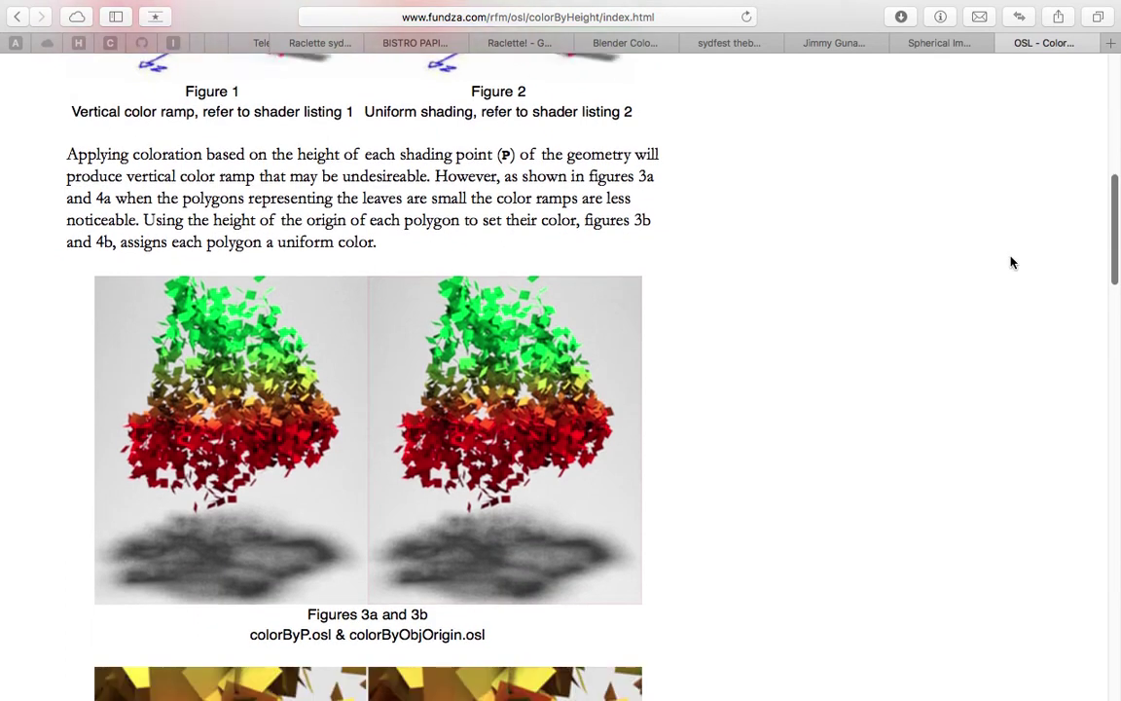
scroll(774, 306, "up", 10)
scroll(774, 305, "down", 10)
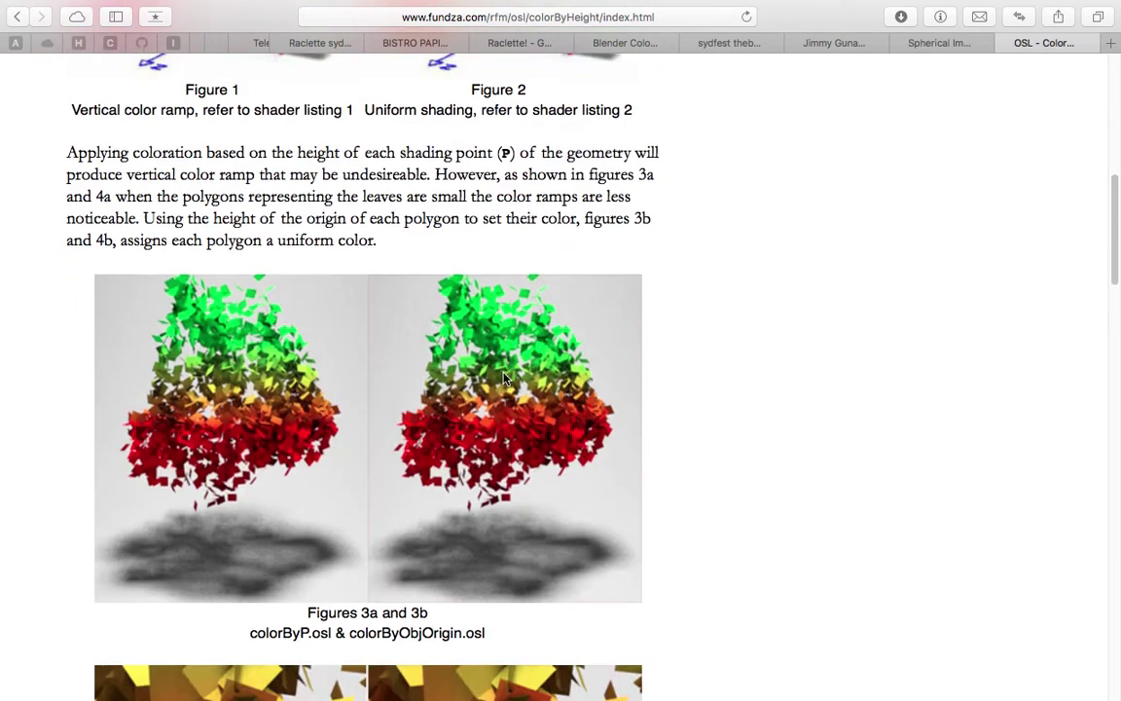
scroll(456, 326, "down", 1)
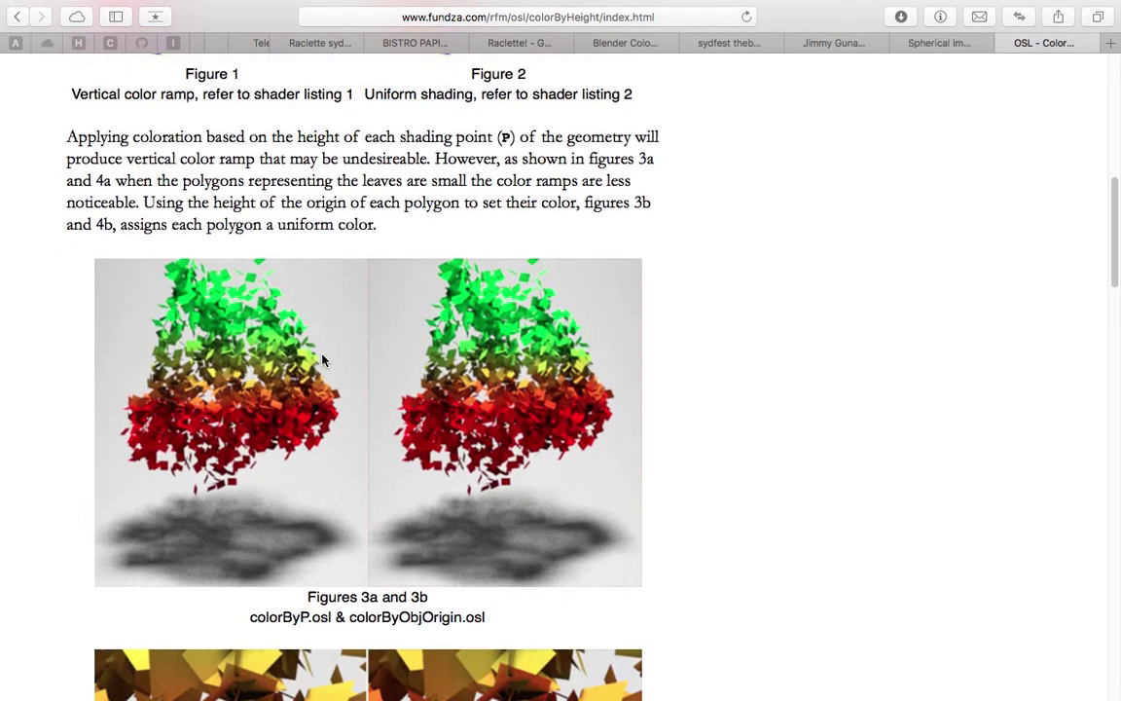
scroll(458, 341, "down", 1)
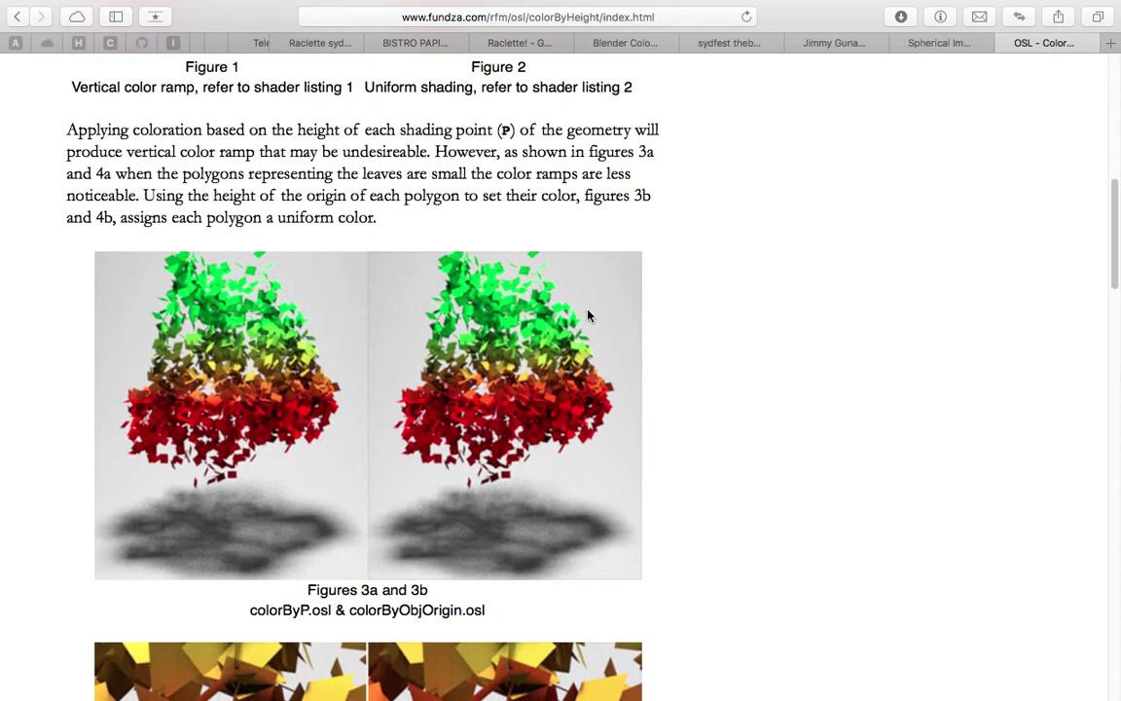
scroll(595, 390, "down", 5)
scroll(551, 350, "up", 1)
scroll(526, 272, "up", 1)
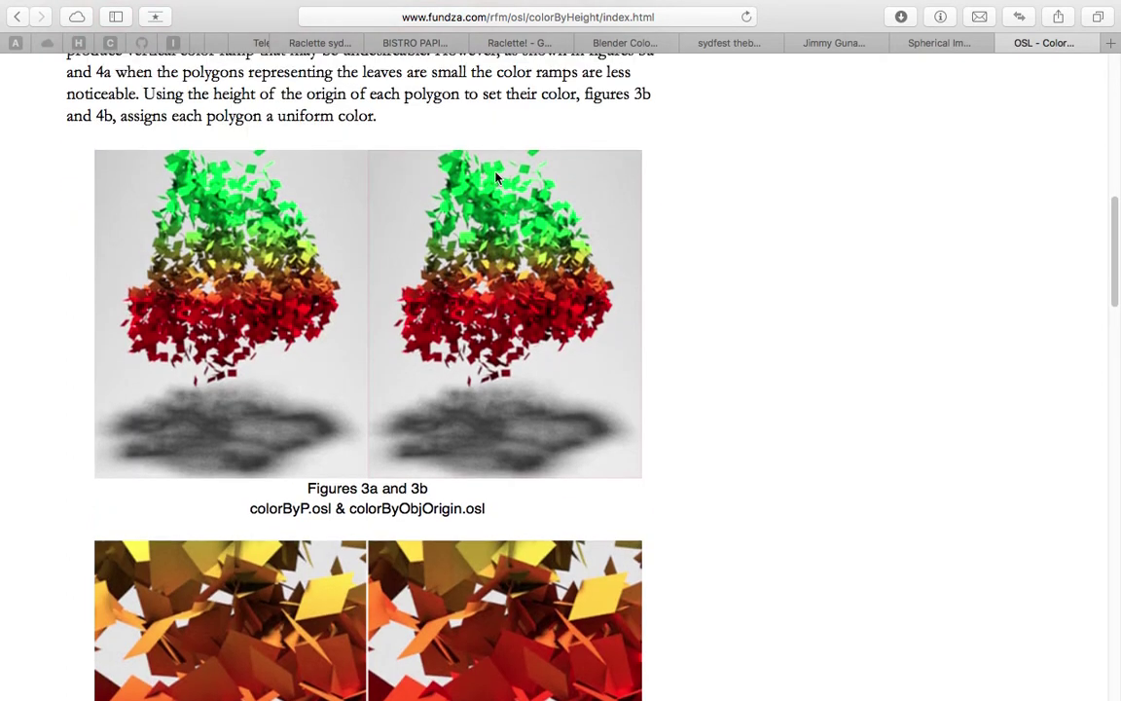
scroll(584, 312, "down", 10)
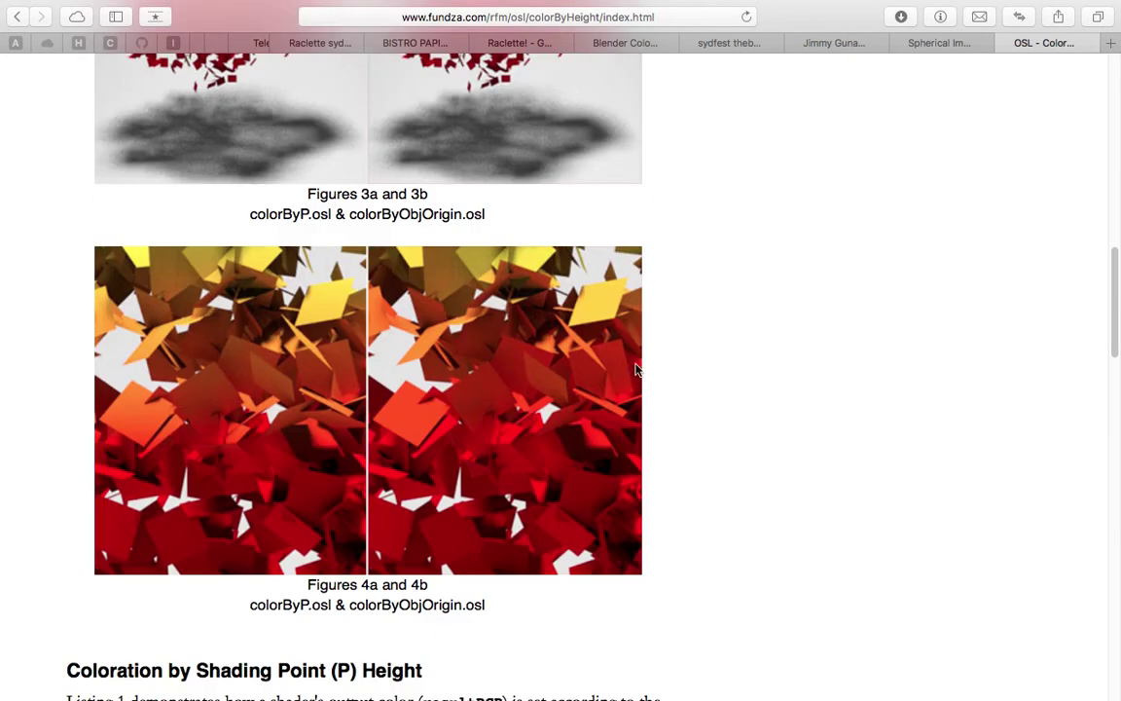
scroll(382, 316, "down", 3)
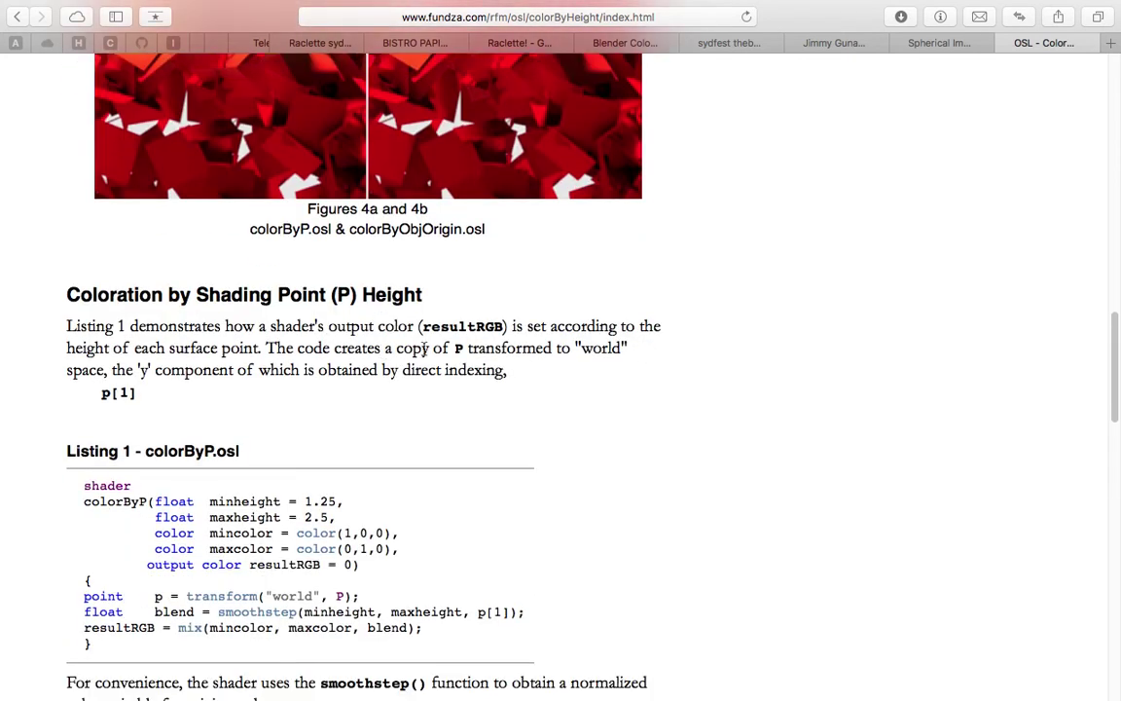
Read the colorByP.osl and colorByObjOrigin.osl listings and compare them with the tutorial's polygon and leaf figures
left_click_drag(216, 297, 252, 295)
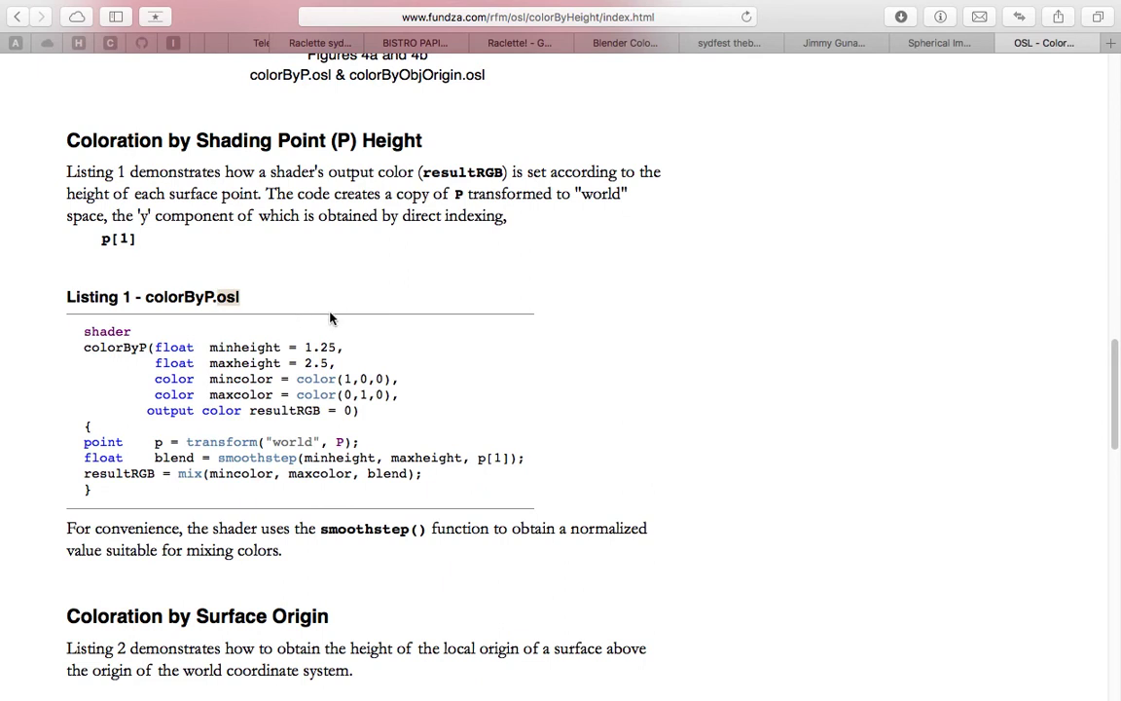
scroll(340, 319, "up", 2)
scroll(341, 316, "up", 10)
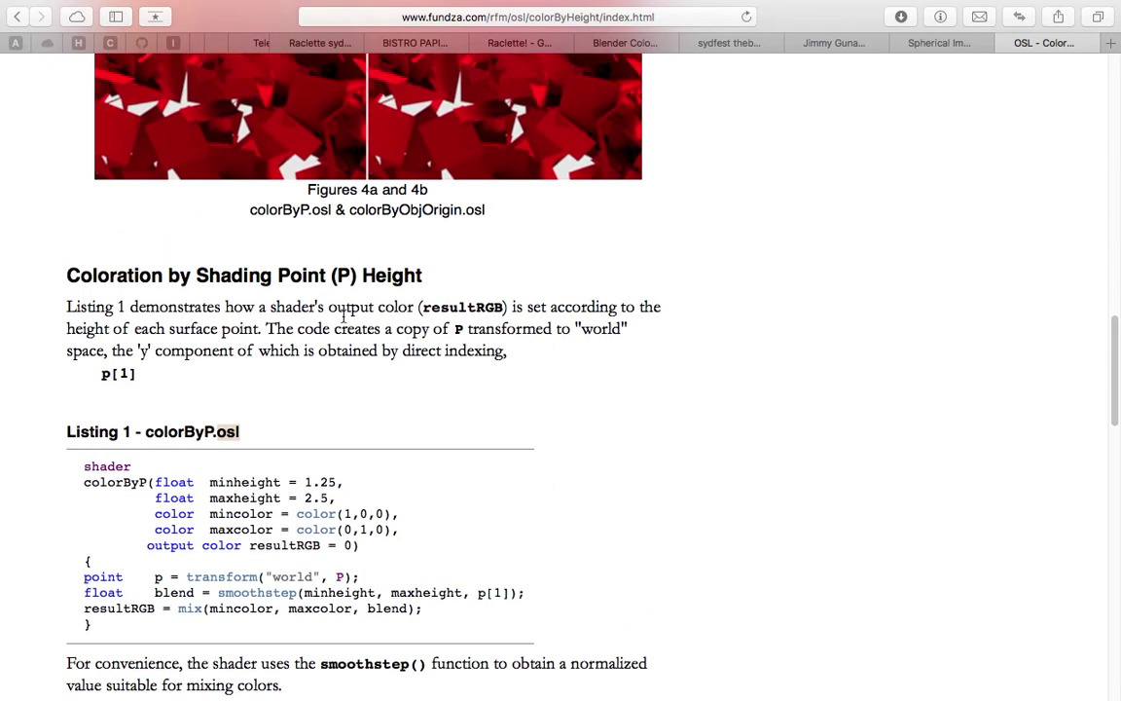
scroll(347, 297, "up", 15)
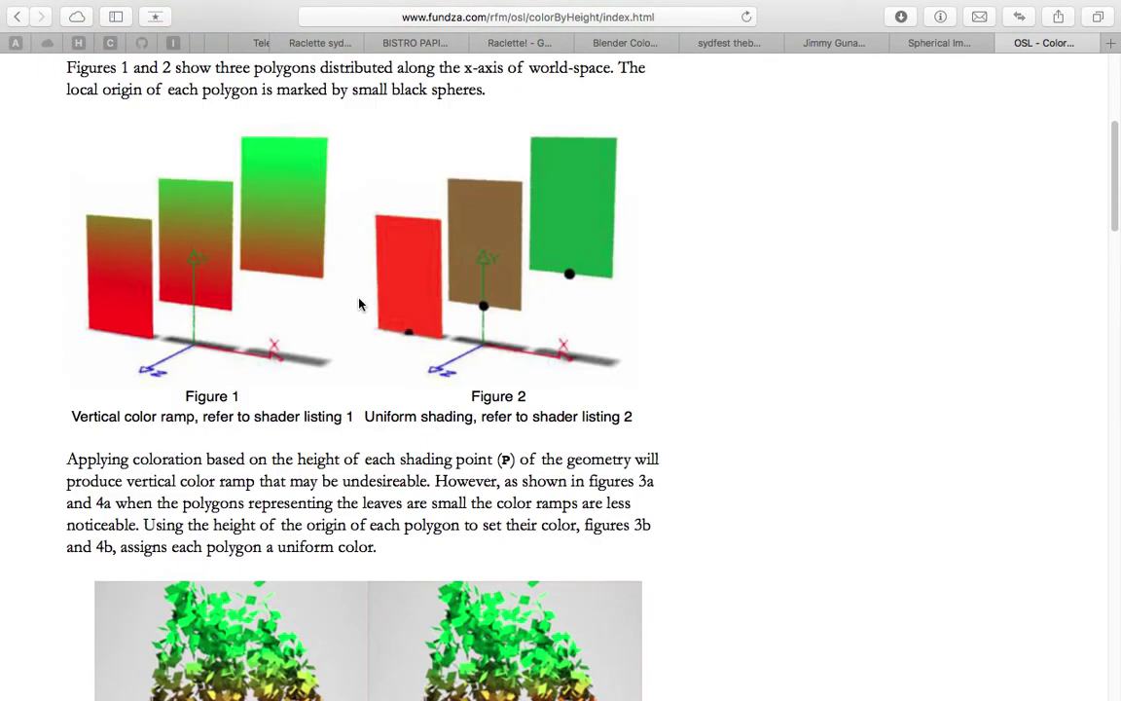
scroll(359, 300, "down", 3)
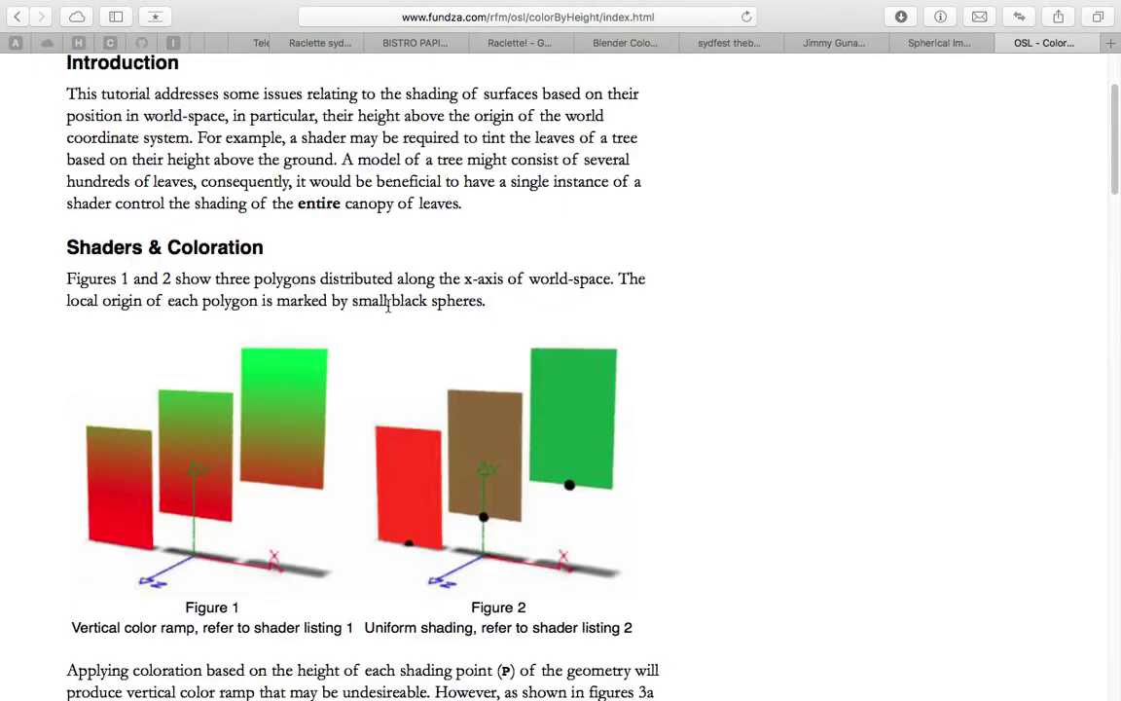
scroll(387, 306, "down", 1)
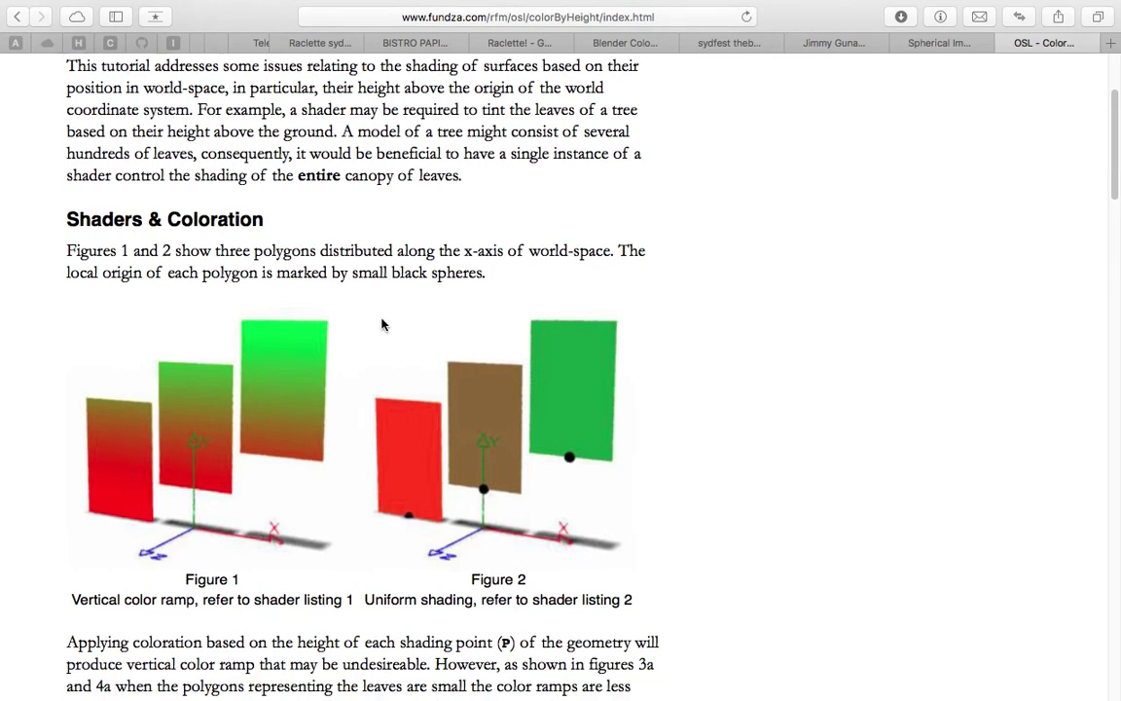
scroll(393, 336, "down", 20)
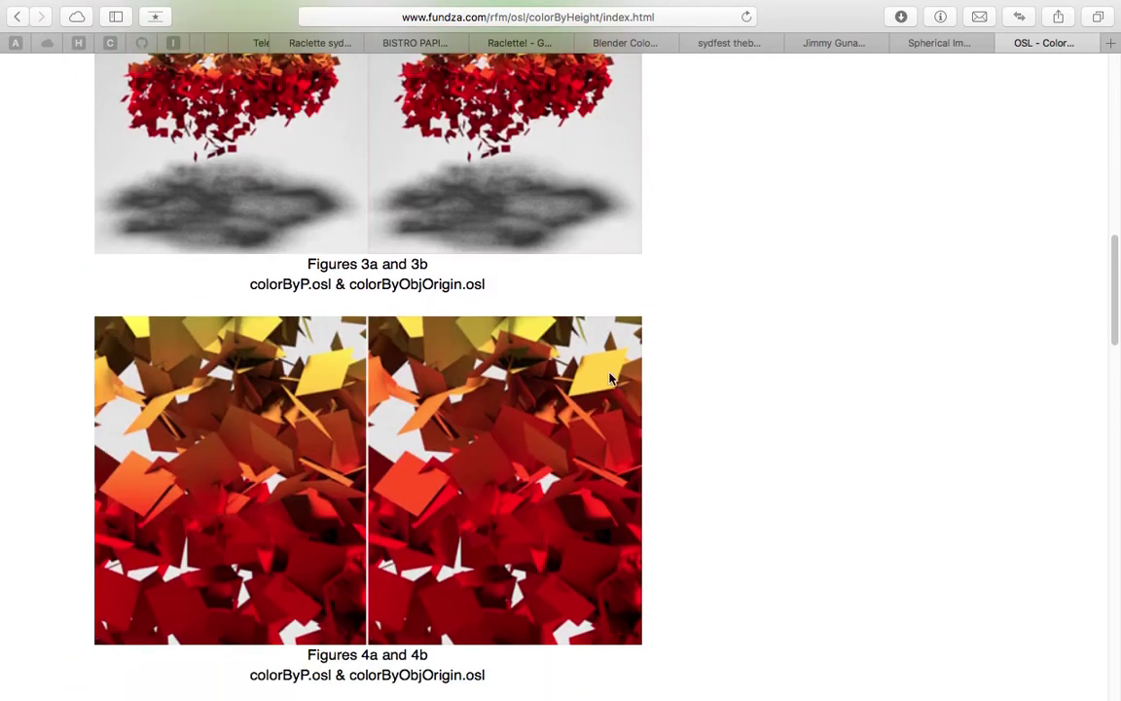
scroll(807, 383, "down", 20)
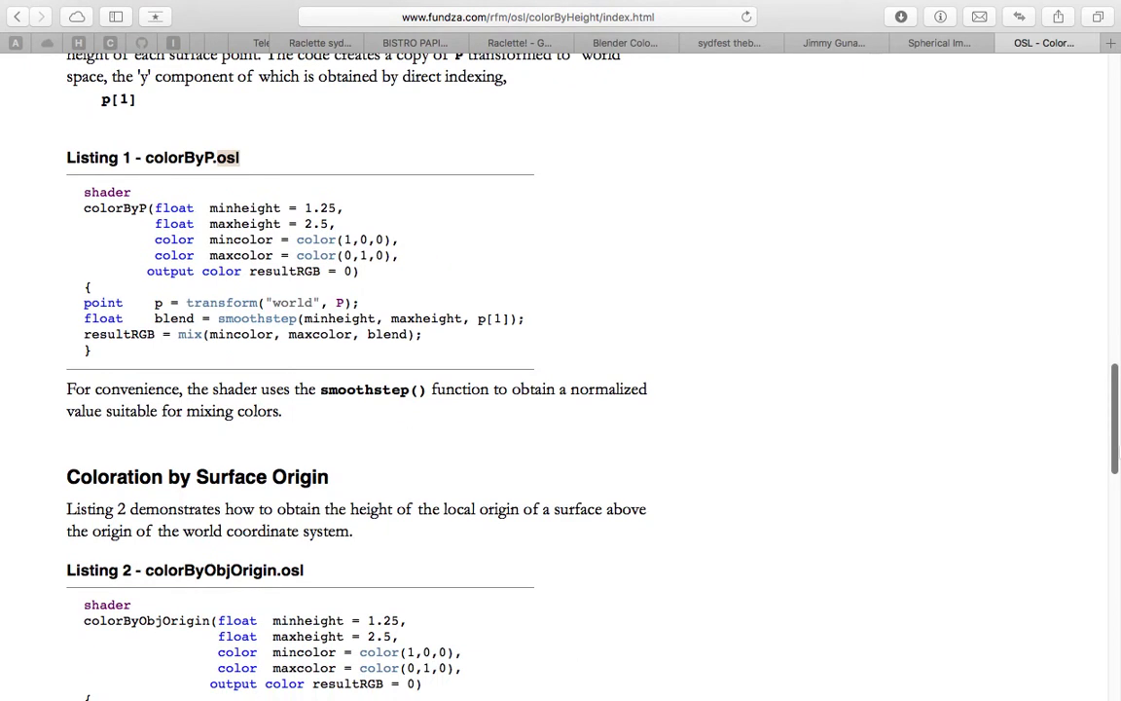
scroll(777, 373, "up", 1)
left_click_drag(321, 365, 113, 271)
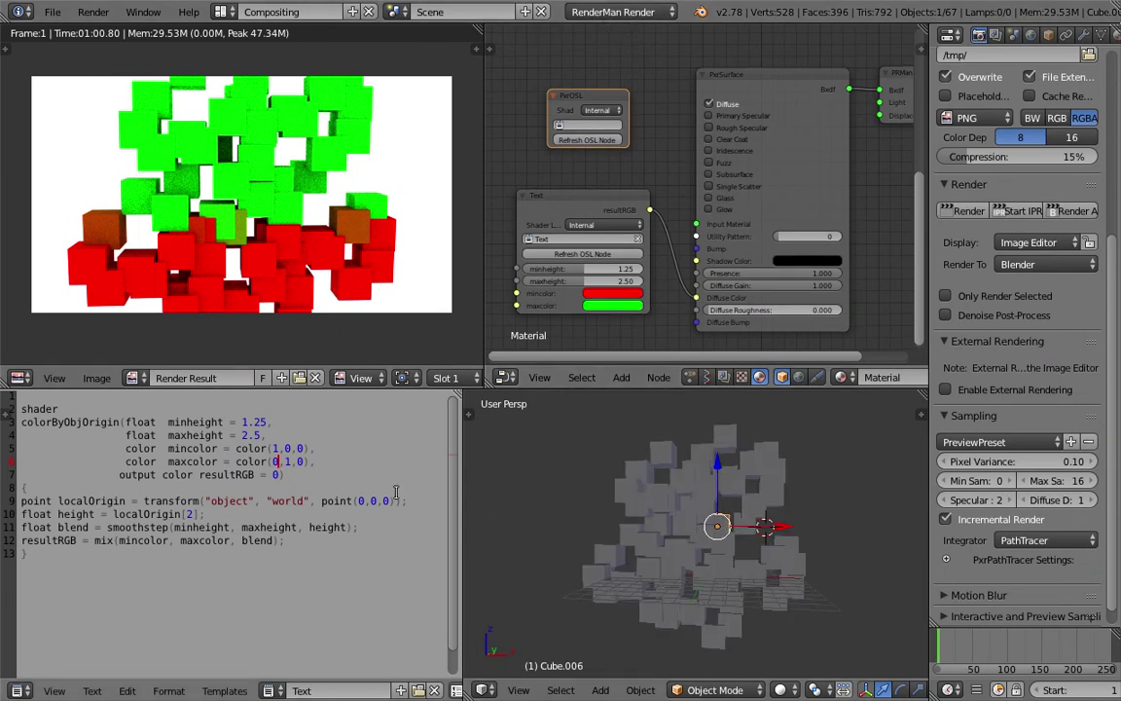
Switch to Blender and review the colorByObjOrigin shader code and its height parameters in the text editor
left_click_drag(327, 572, 158, 475)
left_click(61, 438)
left_click(212, 441)
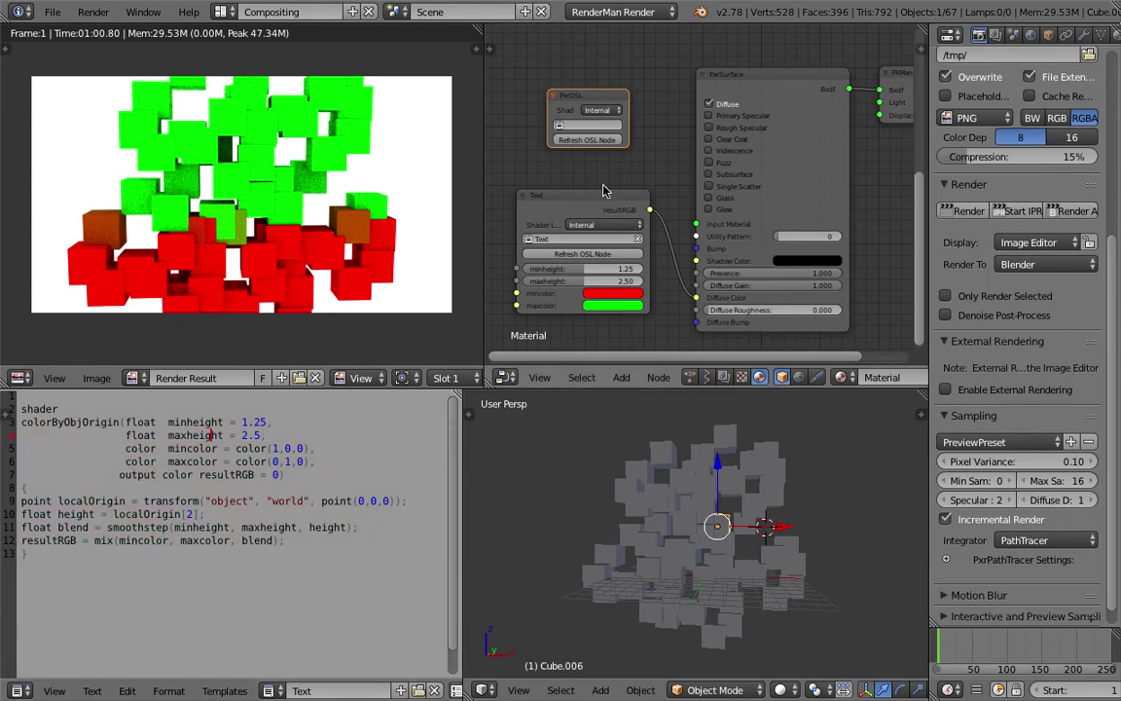
Assign the internal script Text to the empty PxrOSL node, refresh its OSL parameters and move the node slightly upward
scroll(594, 156, "up", 2)
scroll(591, 136, "up", 3)
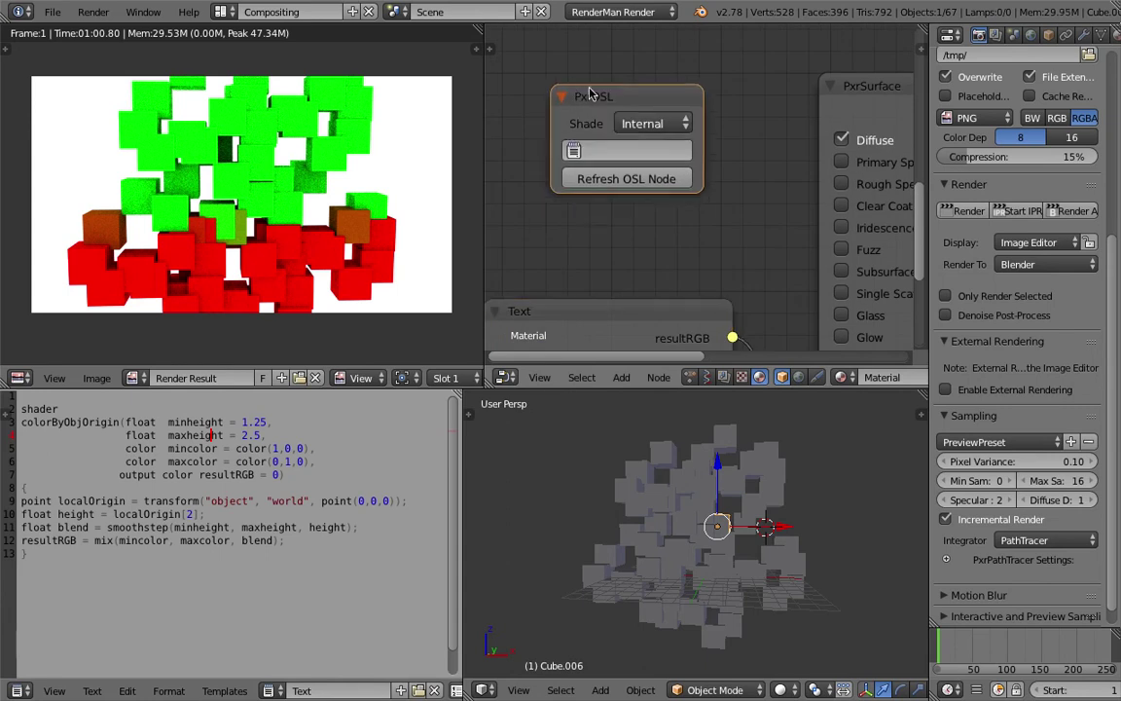
scroll(589, 92, "down", 2)
left_click(601, 138)
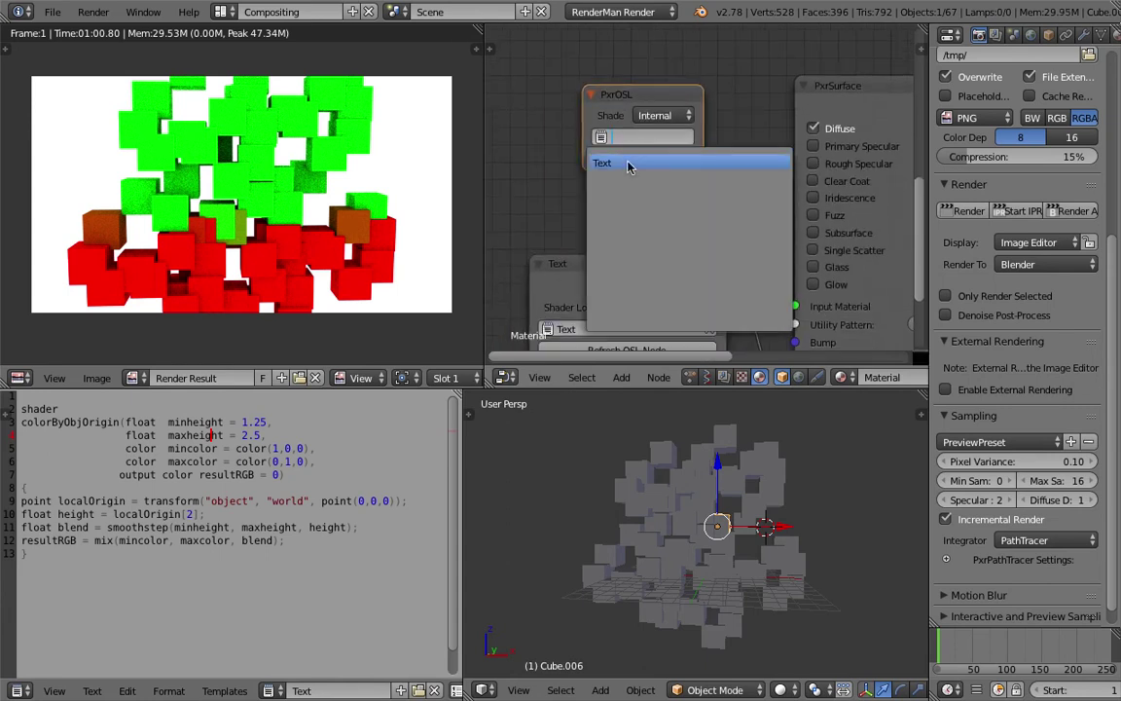
left_click(628, 164)
left_click(642, 154)
left_click_drag(662, 90, 643, 59)
scroll(673, 143, "down", 1)
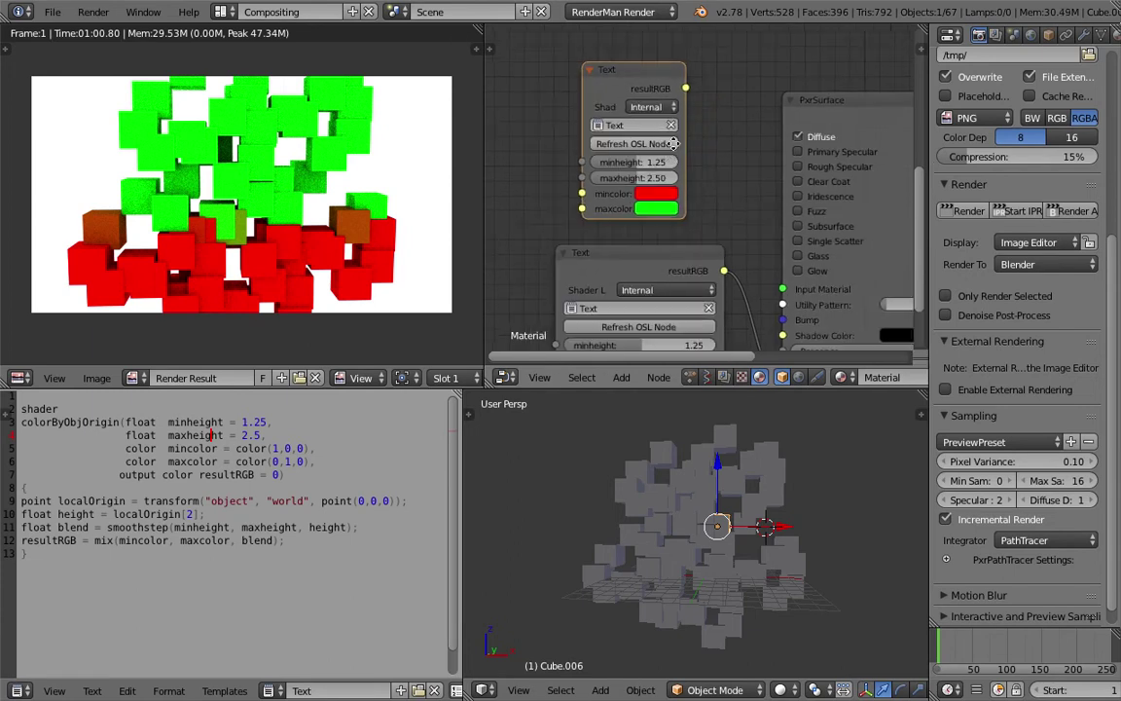
middle_click_drag(673, 143, 683, 137)
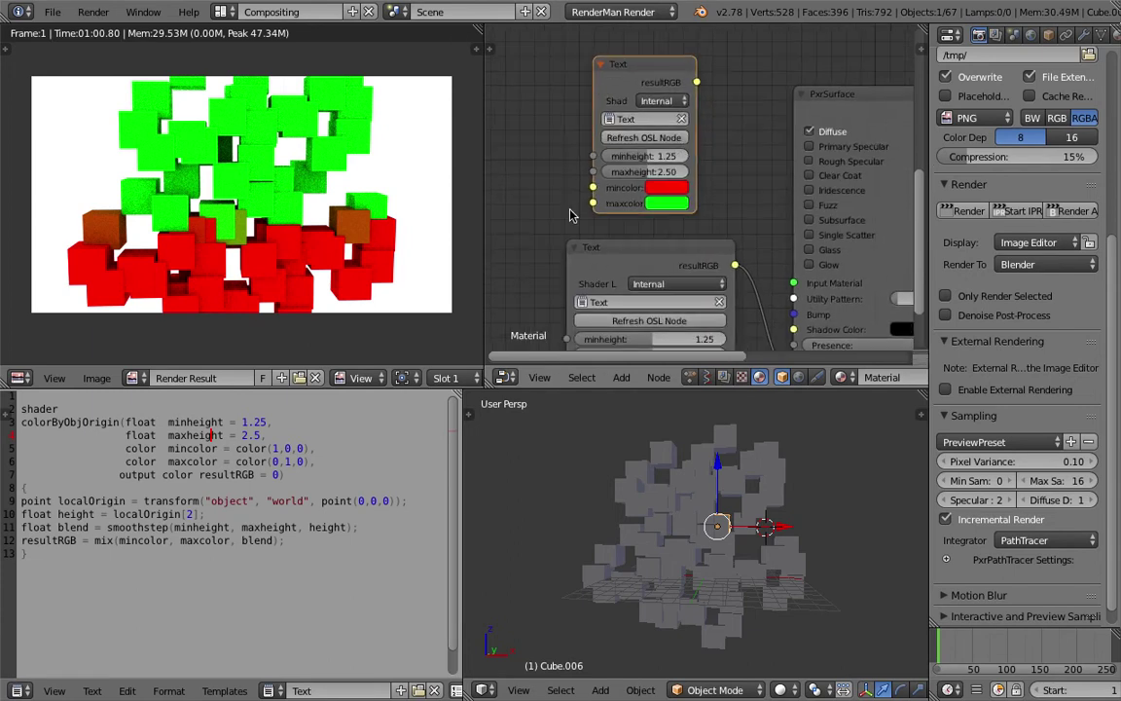
middle_click_drag(718, 182, 721, 182)
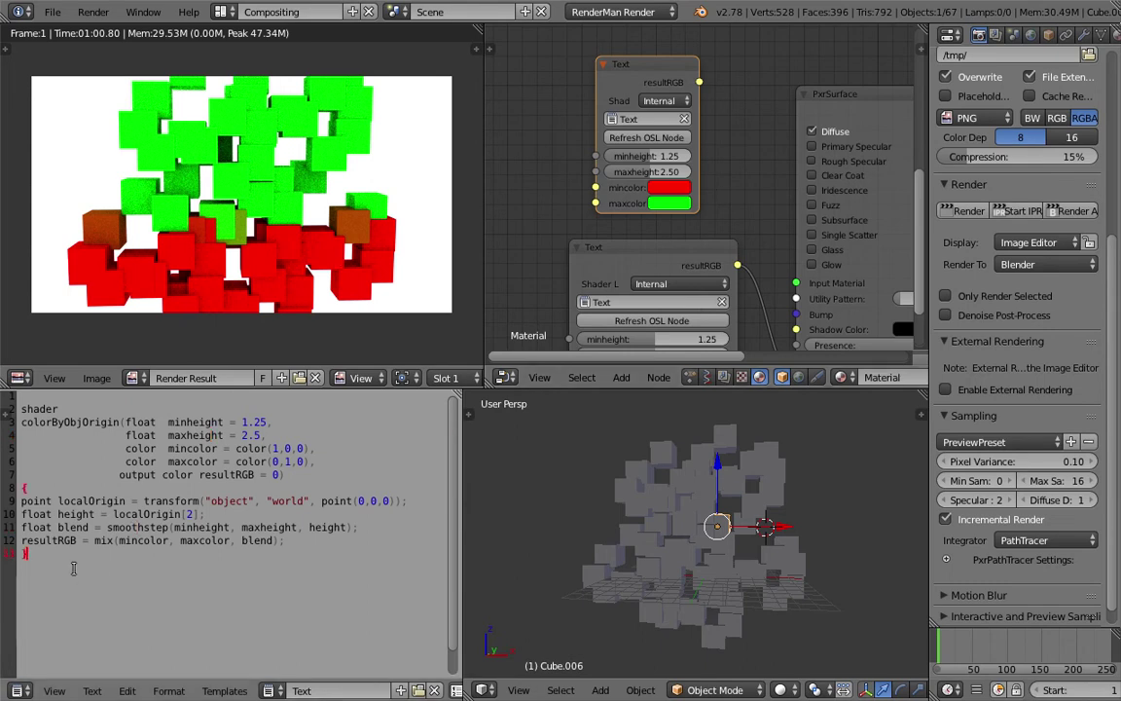
Review the colorByObjOrigin code by highlighting its height and colour parameters, the resultRGB output and the body statements
left_click_drag(29, 555, 115, 539)
left_click(30, 405)
left_click(100, 488)
left_click(117, 435)
left_click_drag(291, 476, 135, 424)
left_click(135, 419)
left_click_drag(314, 462, 22, 423)
left_click(193, 464)
left_click_drag(290, 476, 24, 461)
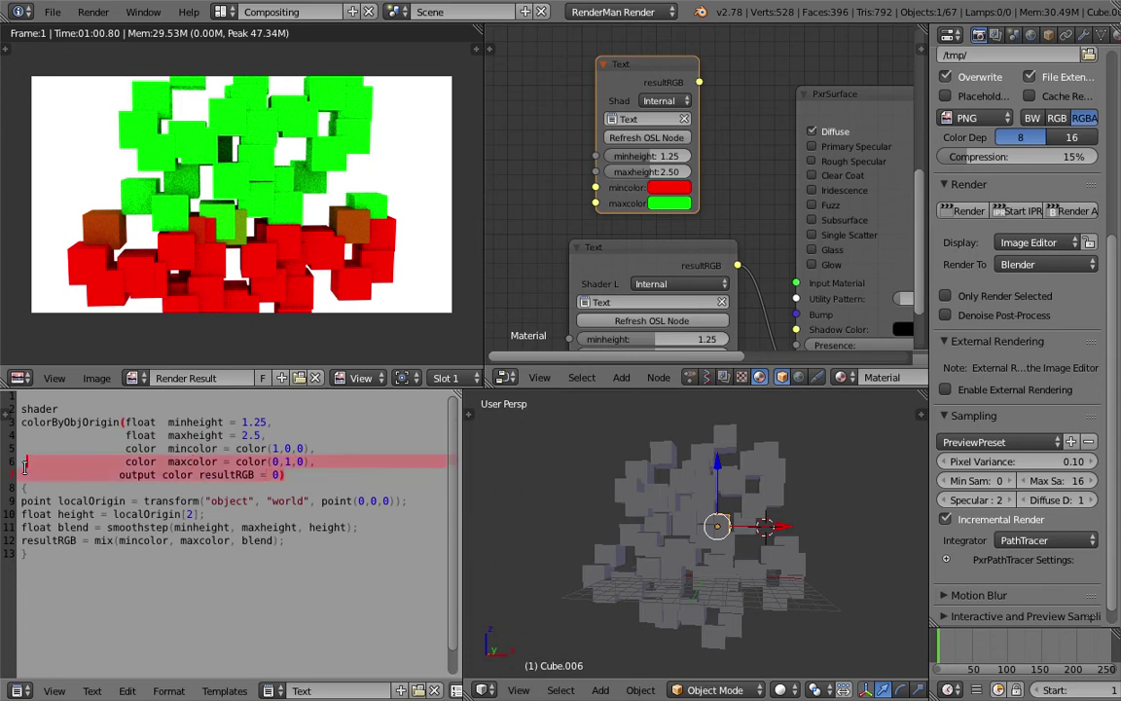
left_click(156, 474)
left_click_drag(284, 542, 20, 502)
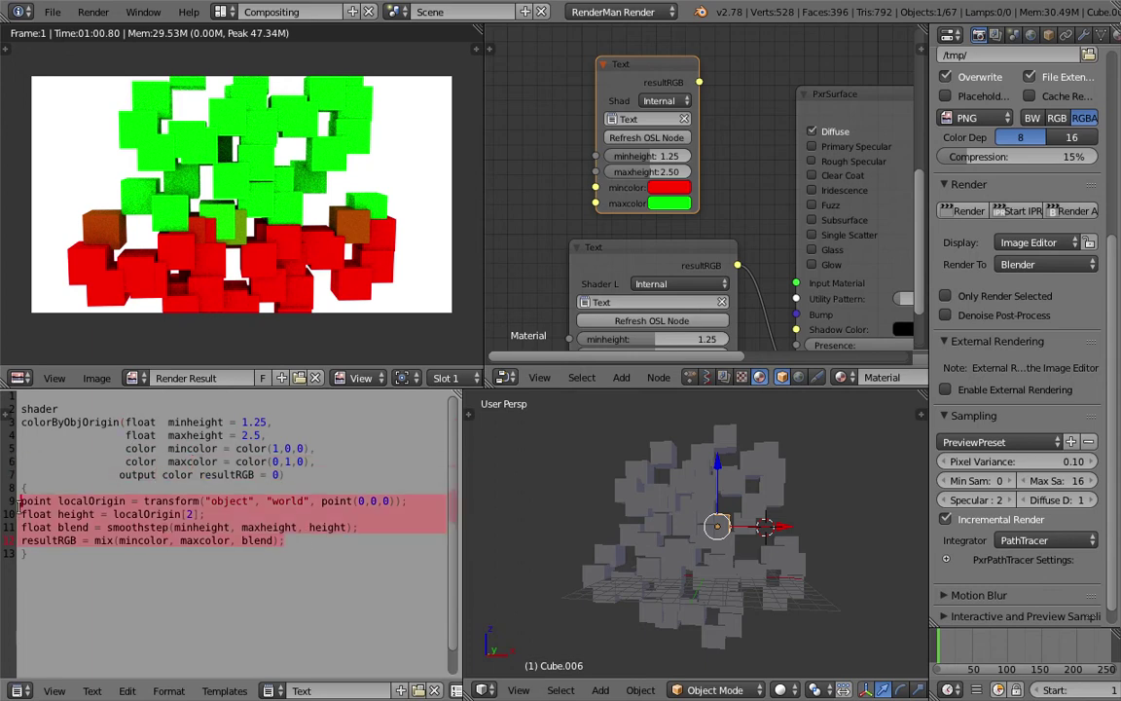
Sketch a freehand vertical double-headed arrow beside the stack of cubes in the 3D view to mark the height direction
middle_click_drag(693, 570, 710, 541)
scroll(693, 237, "down", 2)
middle_click_drag(730, 271, 695, 184)
scroll(698, 190, "up", 2)
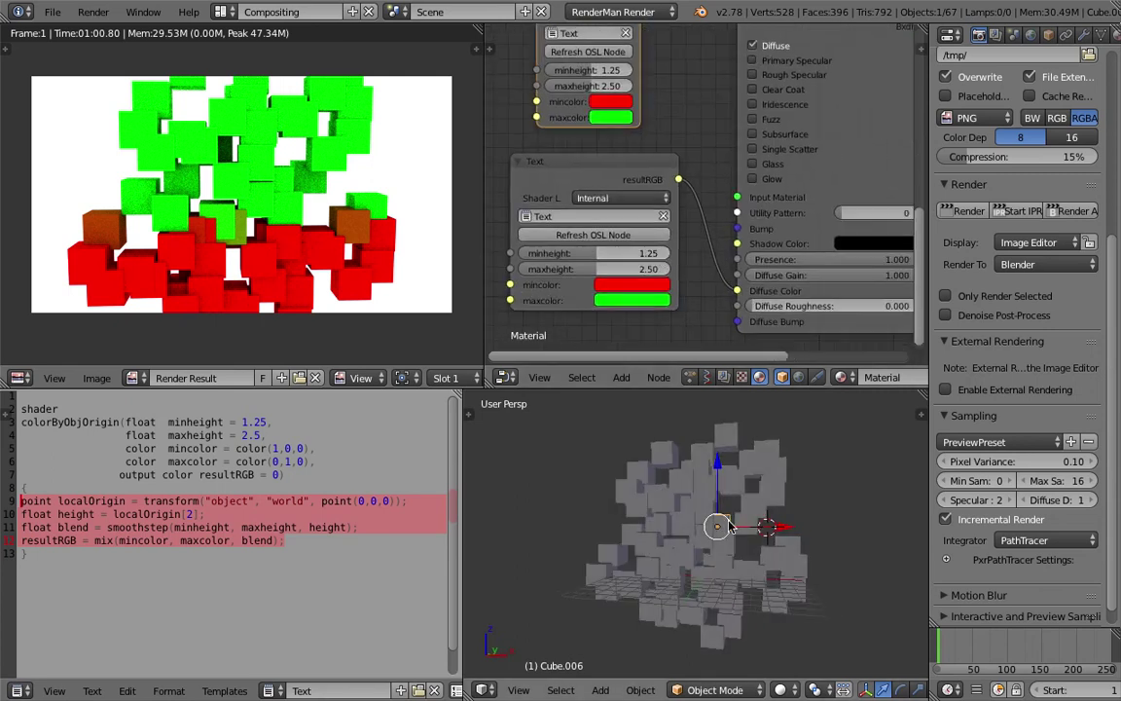
middle_click_drag(724, 530, 731, 551)
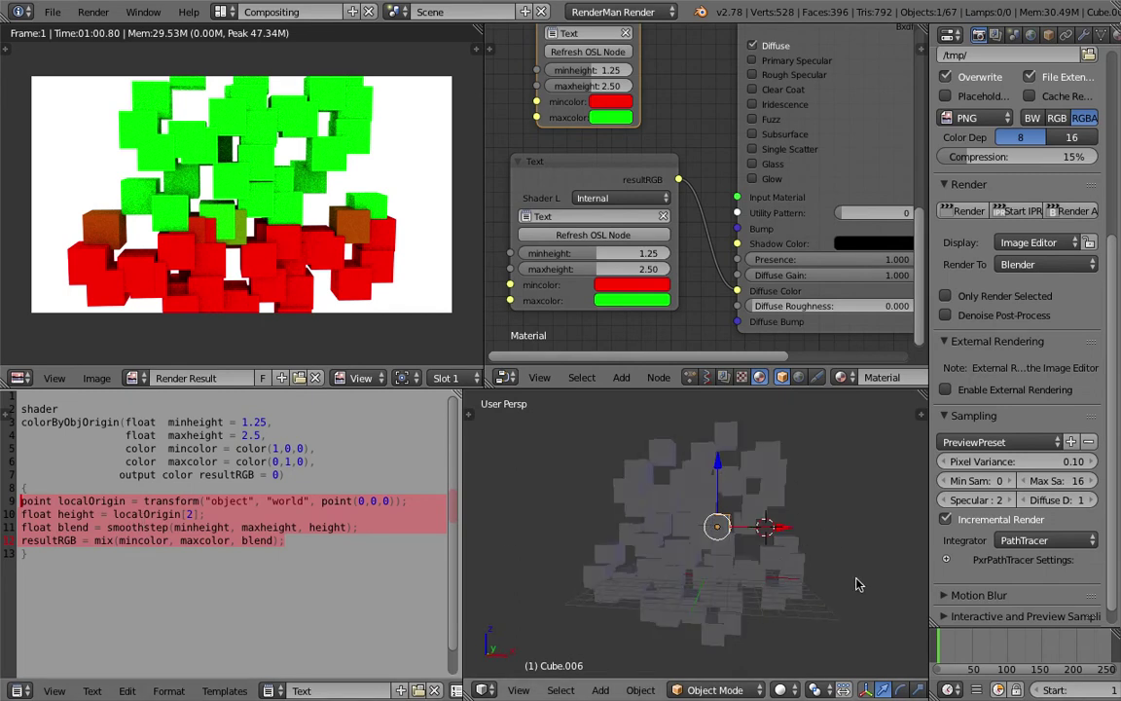
left_click_drag(858, 582, 862, 464)
left_click_drag(845, 570, 882, 555)
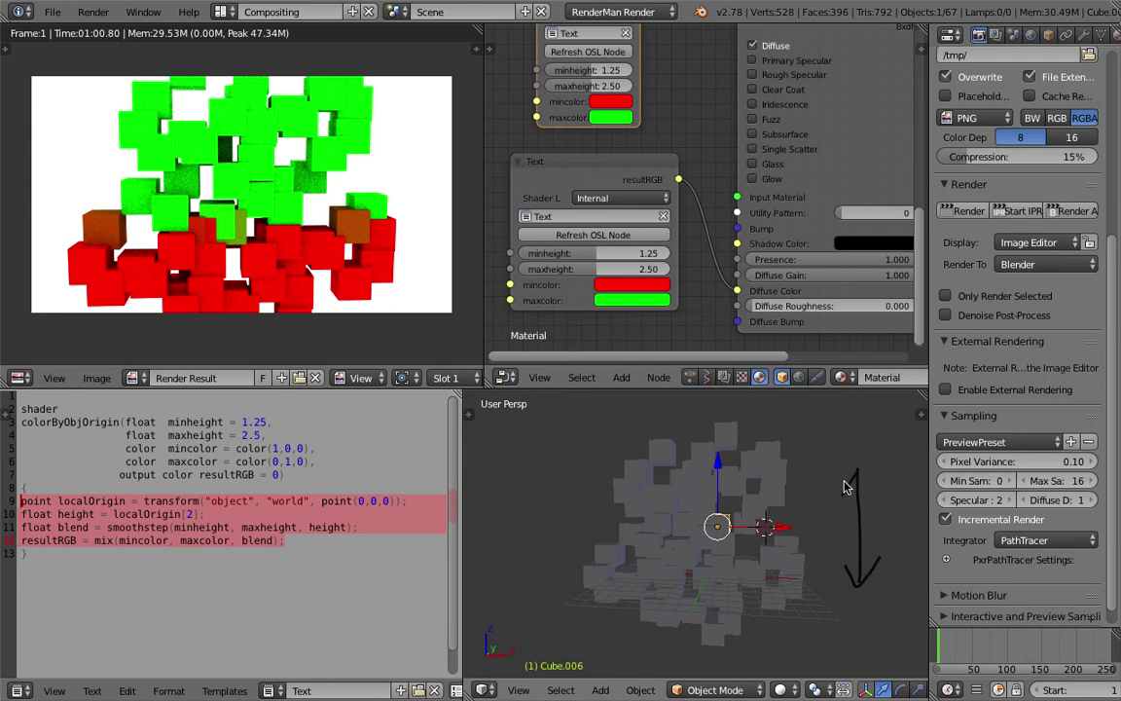
left_click_drag(845, 486, 871, 495)
Review the height line of the shader by highlighting localOrigin and its index 2, and view the cube stack from a slightly different angle
double_click(159, 514)
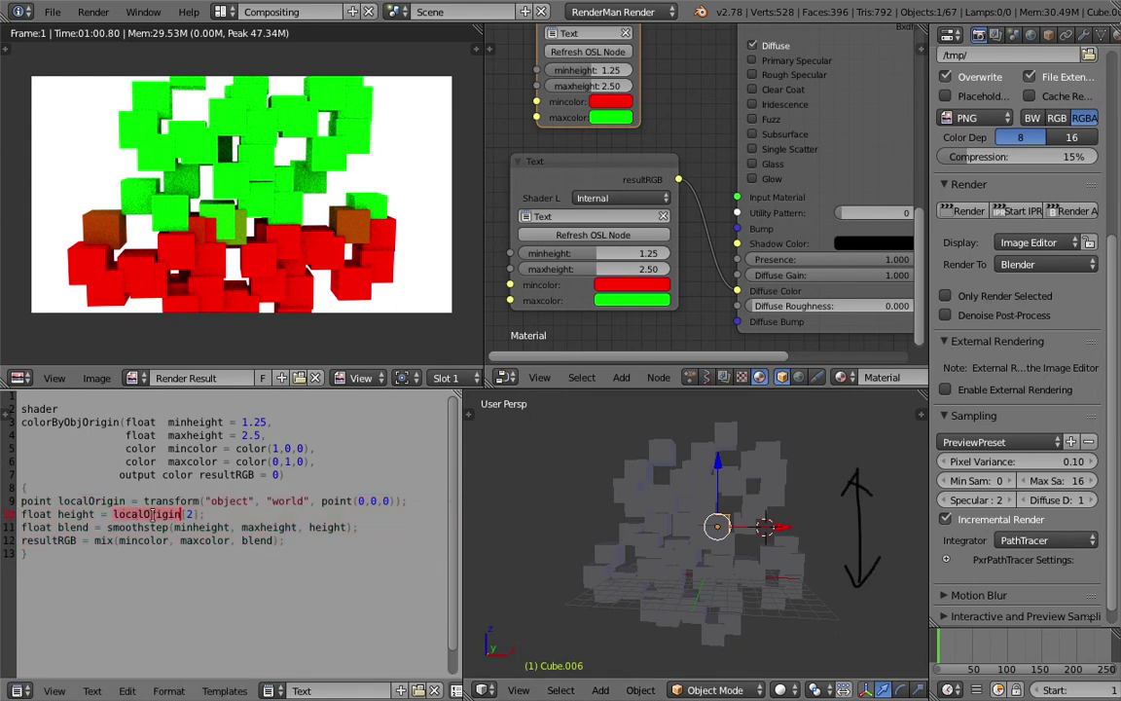
left_click(187, 514)
type("2")
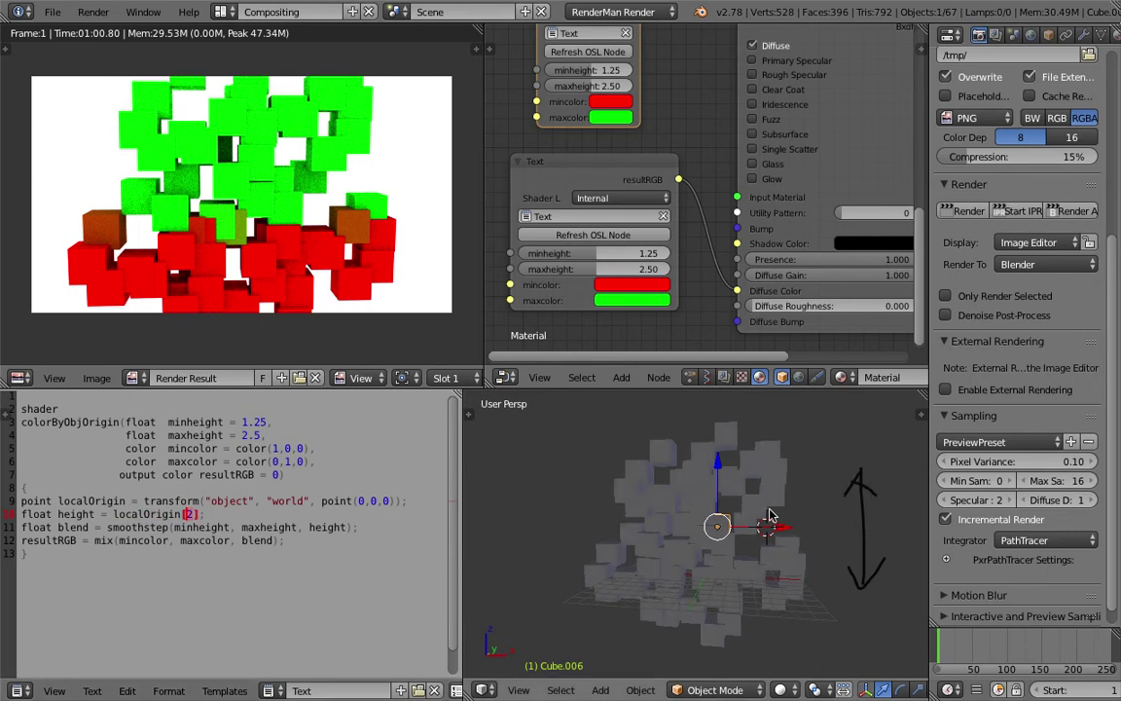
left_click(624, 494)
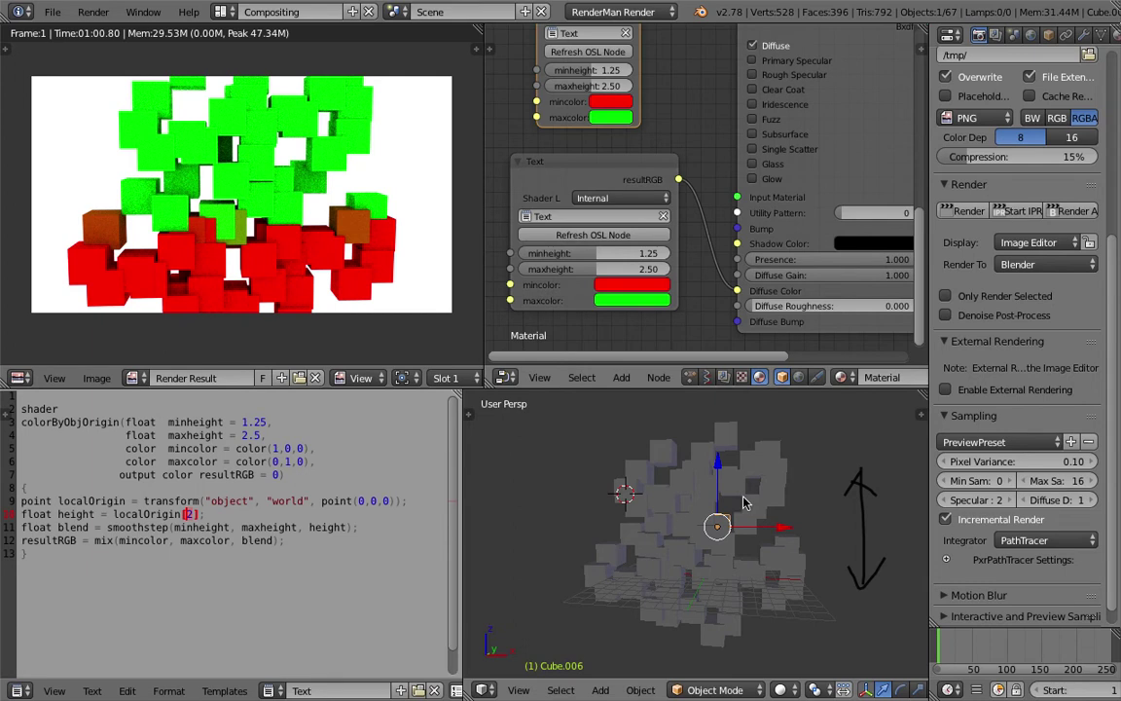
middle_click_drag(770, 499, 744, 534)
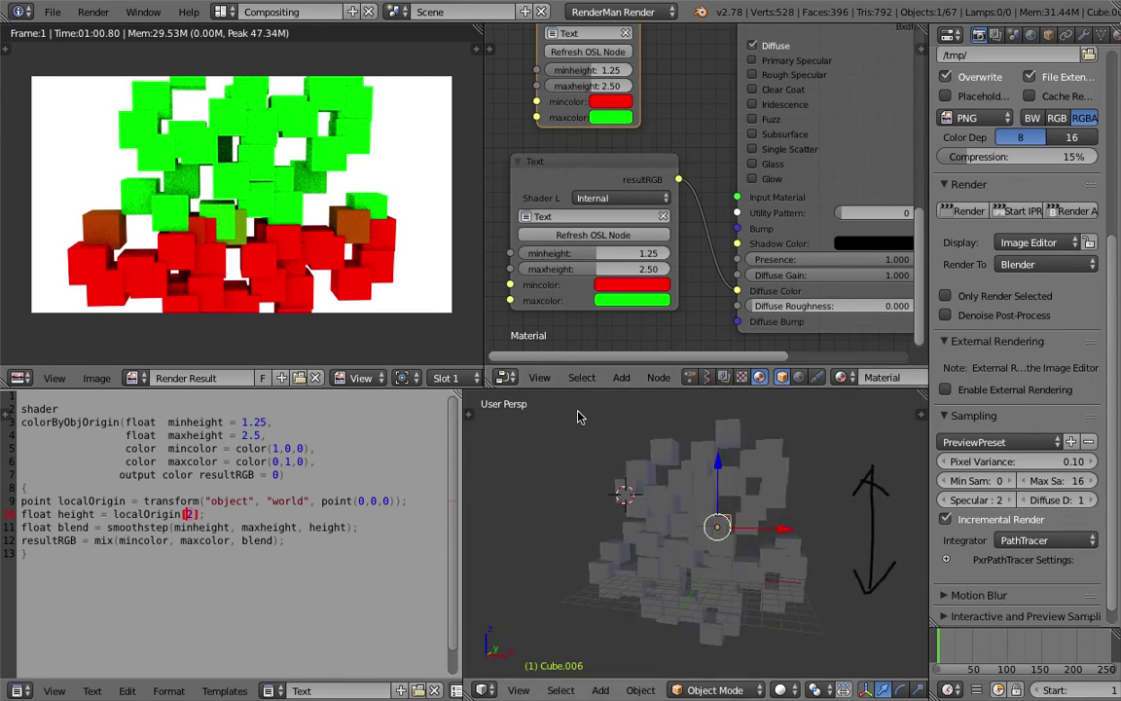
Open the recent file ramp_height_004.blend
left_click(52, 11)
mouse_move(146, 68)
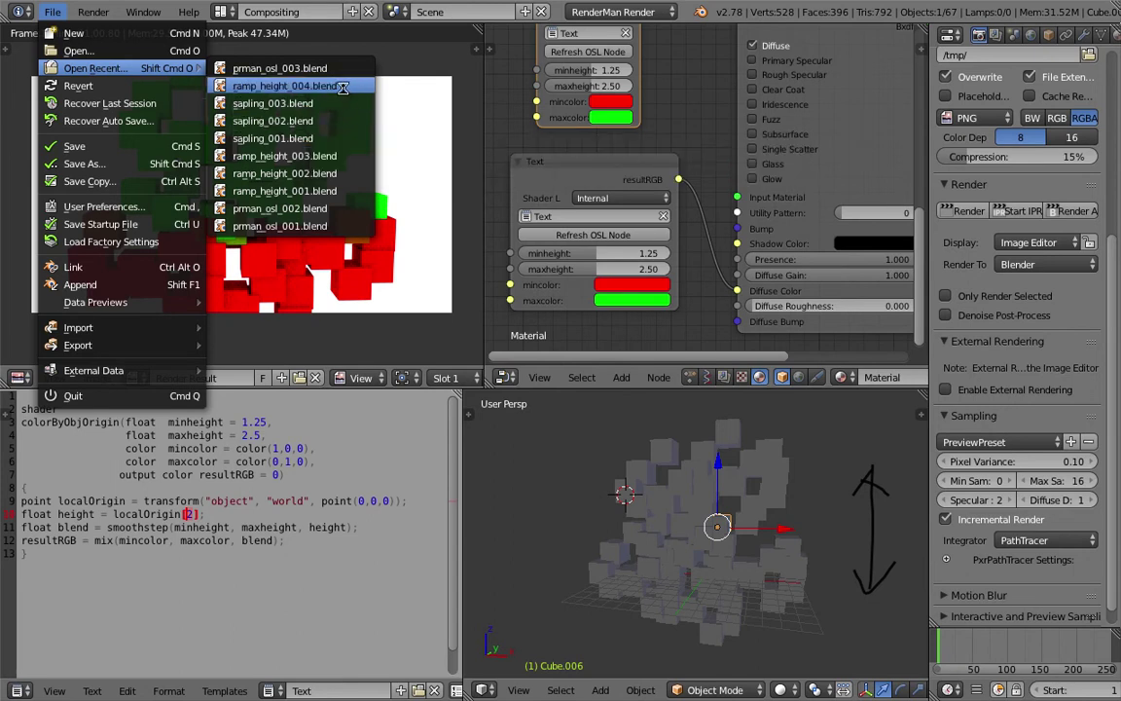
left_click(343, 87)
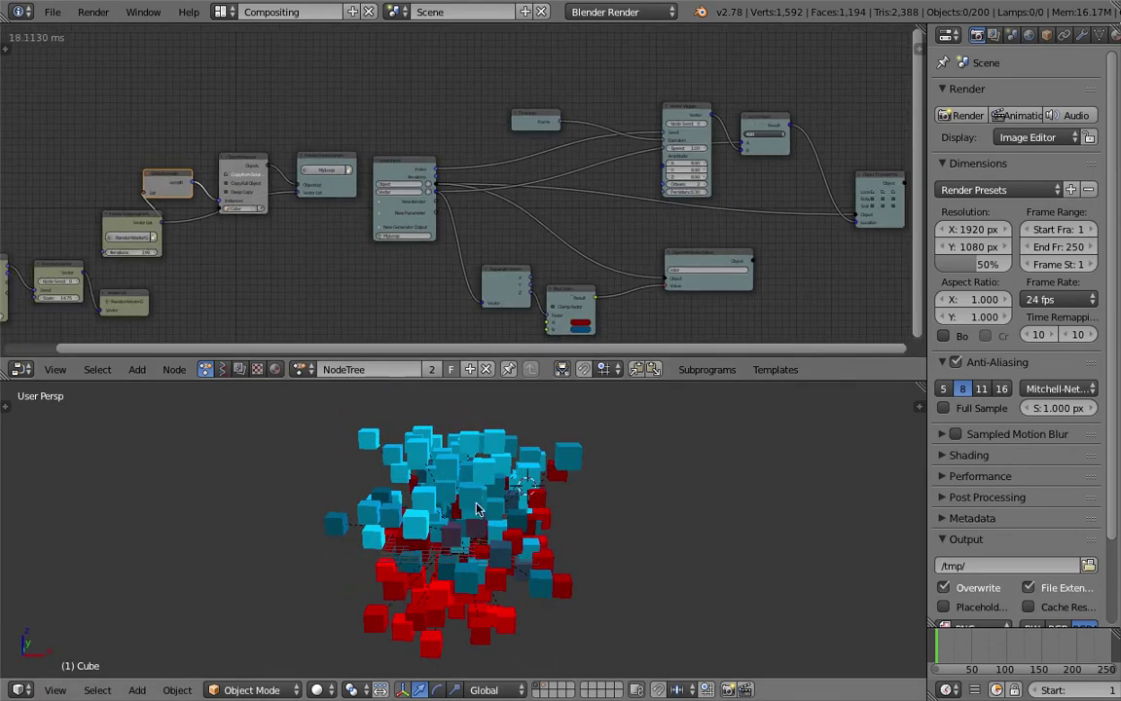
Turn off the Always auto-execution option for the Animation Nodes tree and hide the node editor's side shelf
left_click(7, 56)
left_click(11, 109)
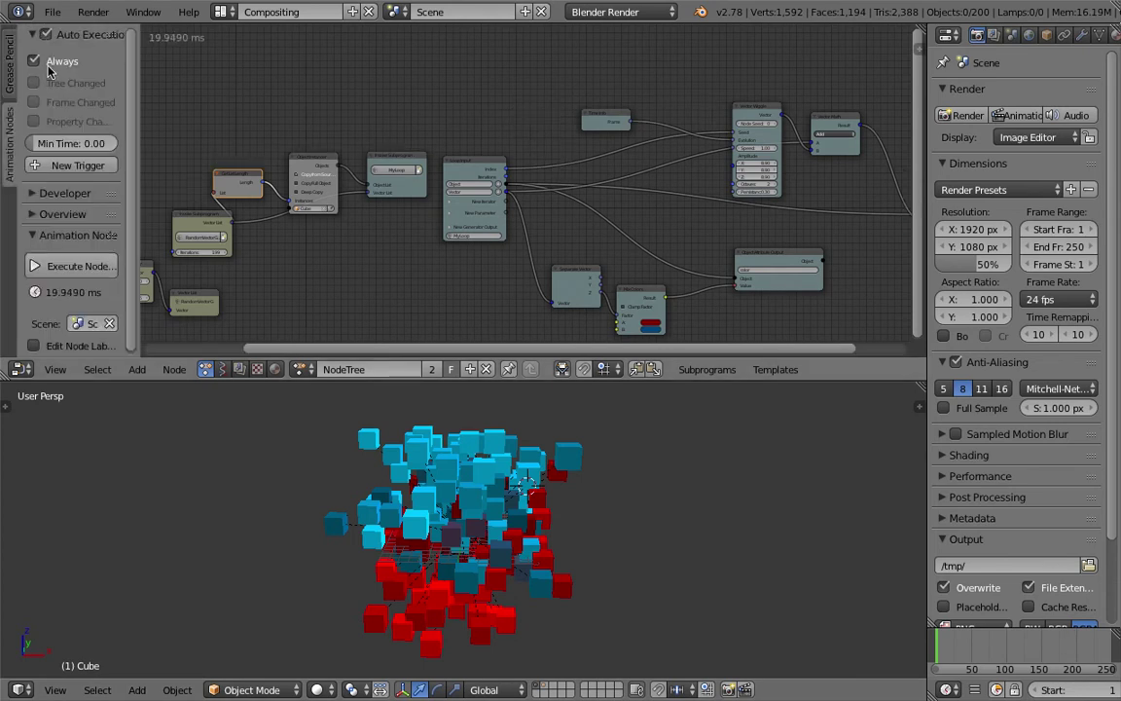
left_click(48, 63)
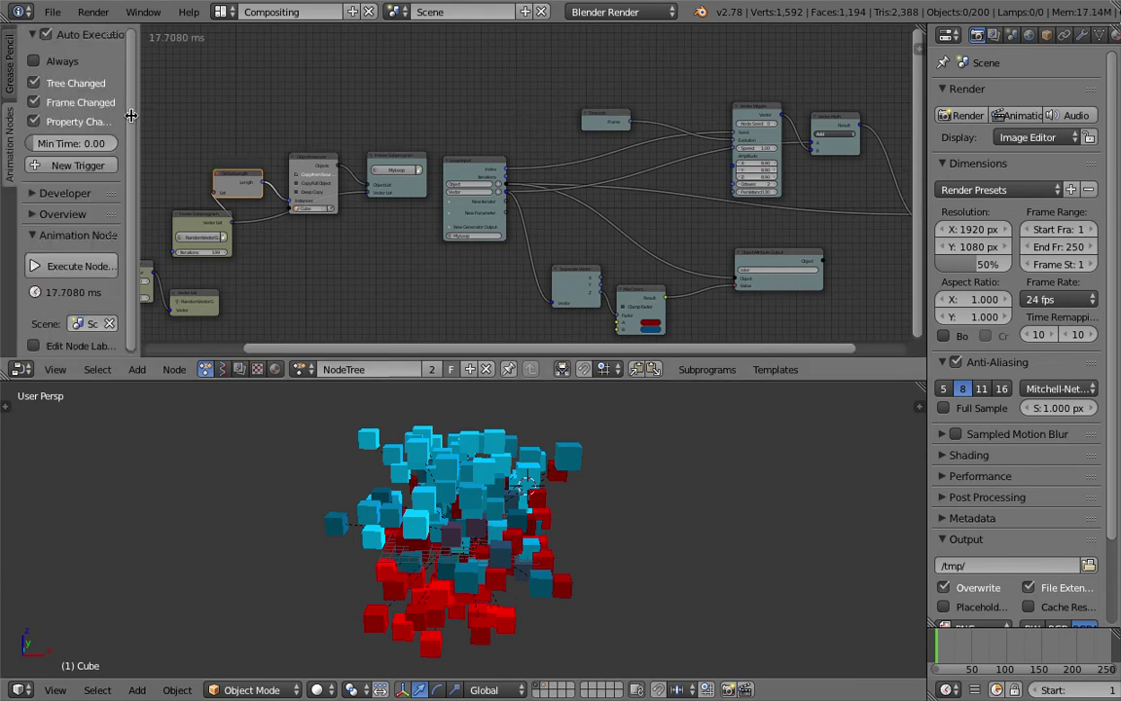
left_click_drag(130, 114, 29, 117)
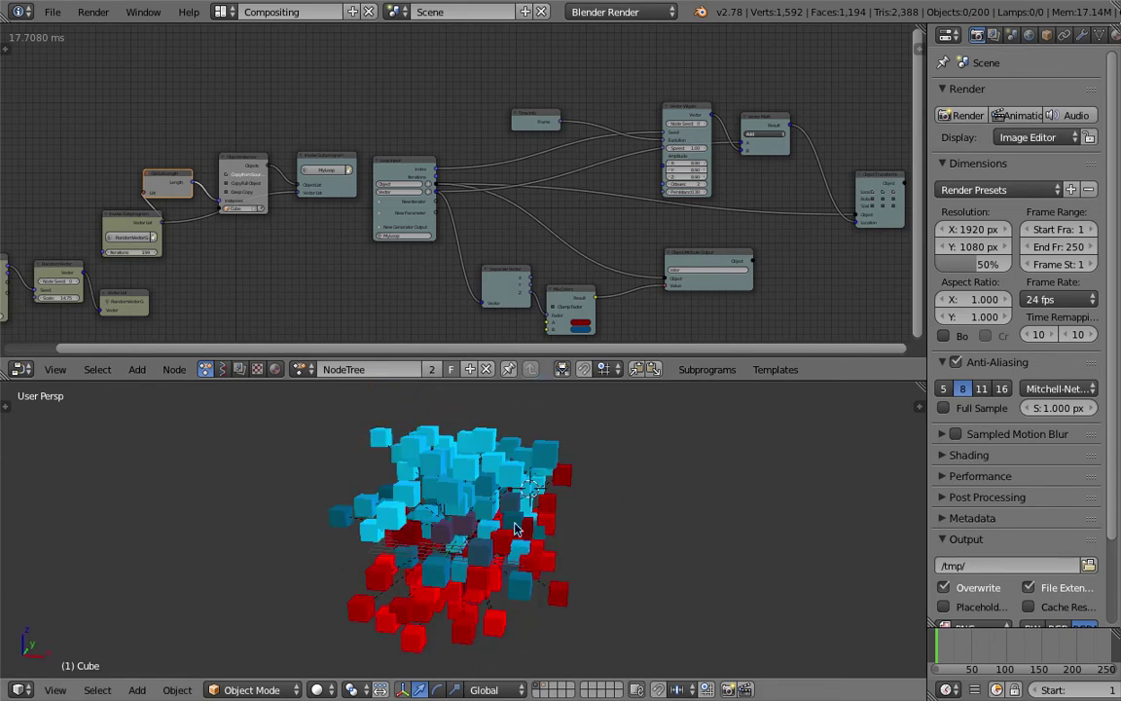
Set the Iterations of the RandomVector Invoke Subprogram node to 10 and orbit around the resulting cubes
middle_click_drag(507, 222, 618, 153)
scroll(623, 156, "up", 2)
middle_click_drag(495, 185, 686, 189)
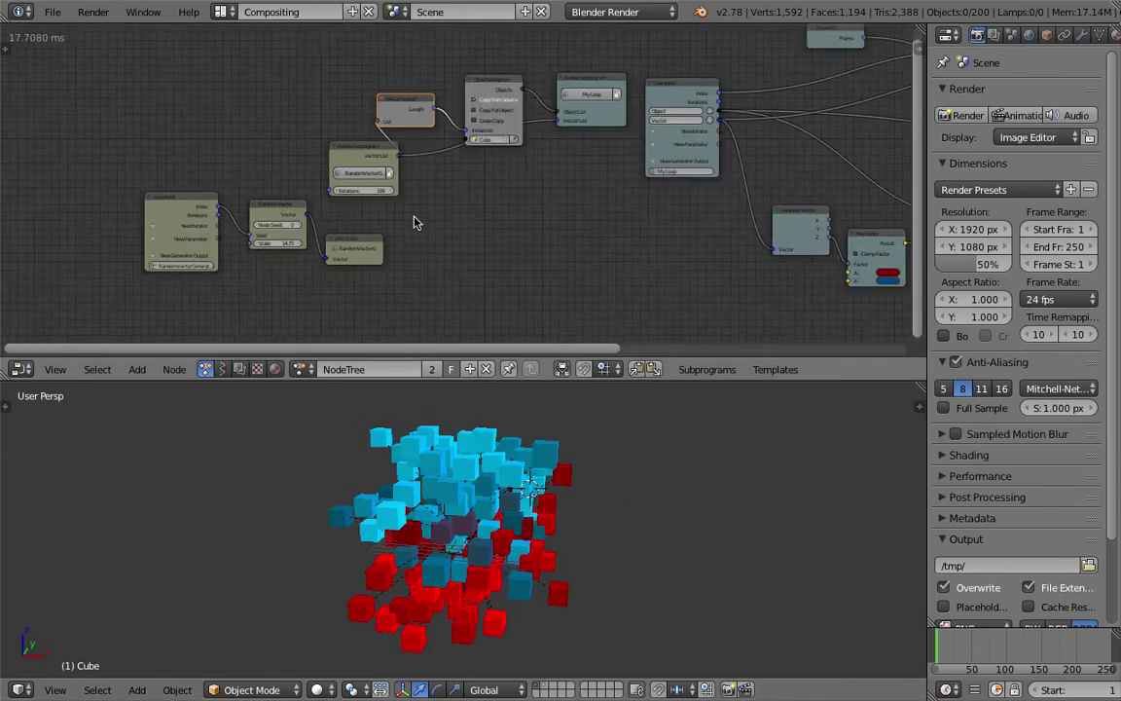
scroll(413, 223, "up", 3)
left_click(332, 199)
key("Return")
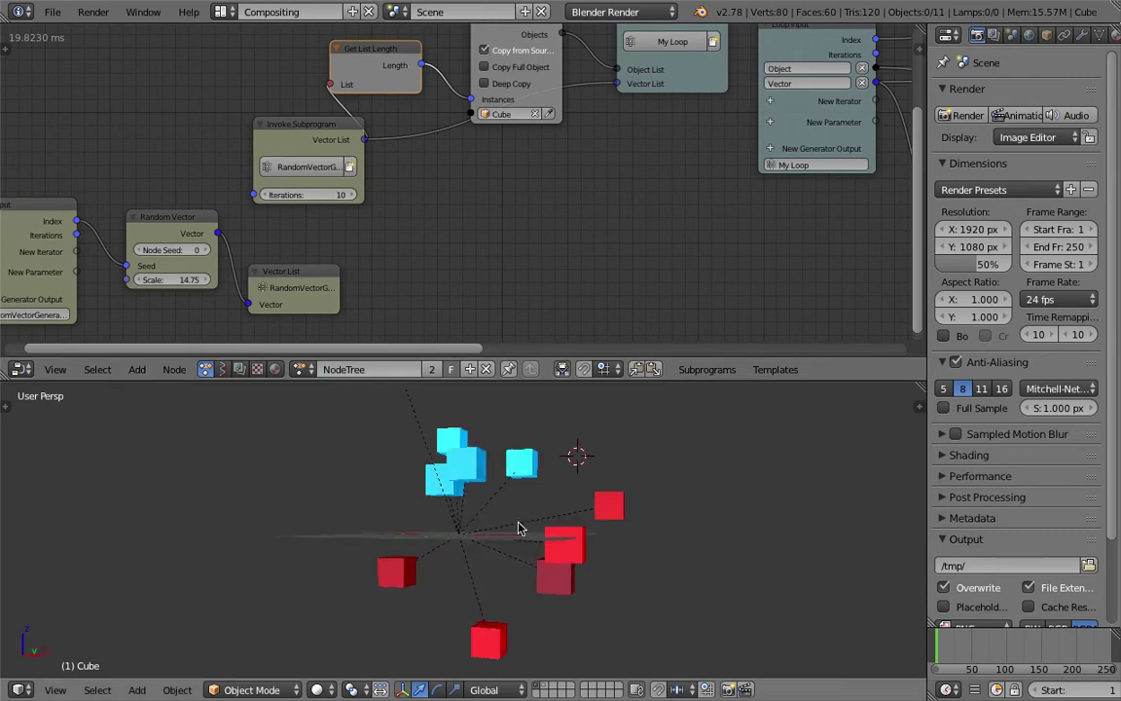
middle_click_drag(518, 529, 559, 551)
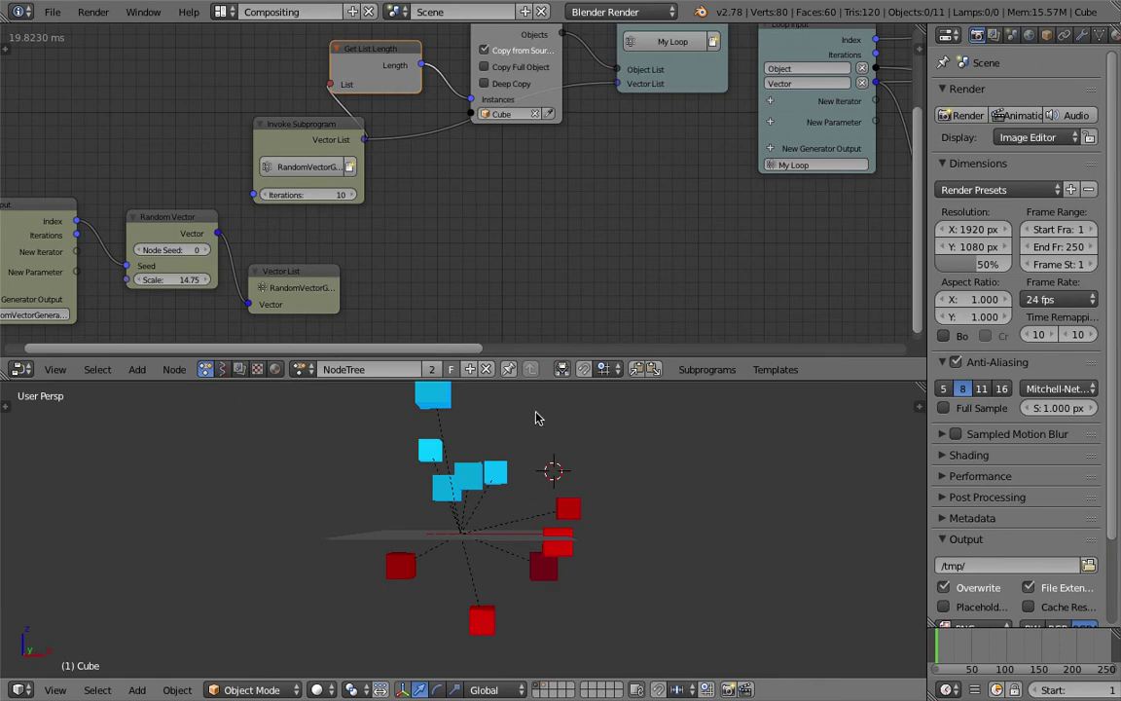
Reposition the Separate Vector and Mix Colors nodes and bring the Object Attribute Output node closer to them
middle_click_drag(536, 417, 500, 458)
scroll(506, 460, "down", 2)
middle_click_drag(906, 251, 411, 204)
left_click_drag(487, 191, 447, 161)
left_click_drag(570, 232, 531, 207)
middle_click_drag(501, 254, 415, 261)
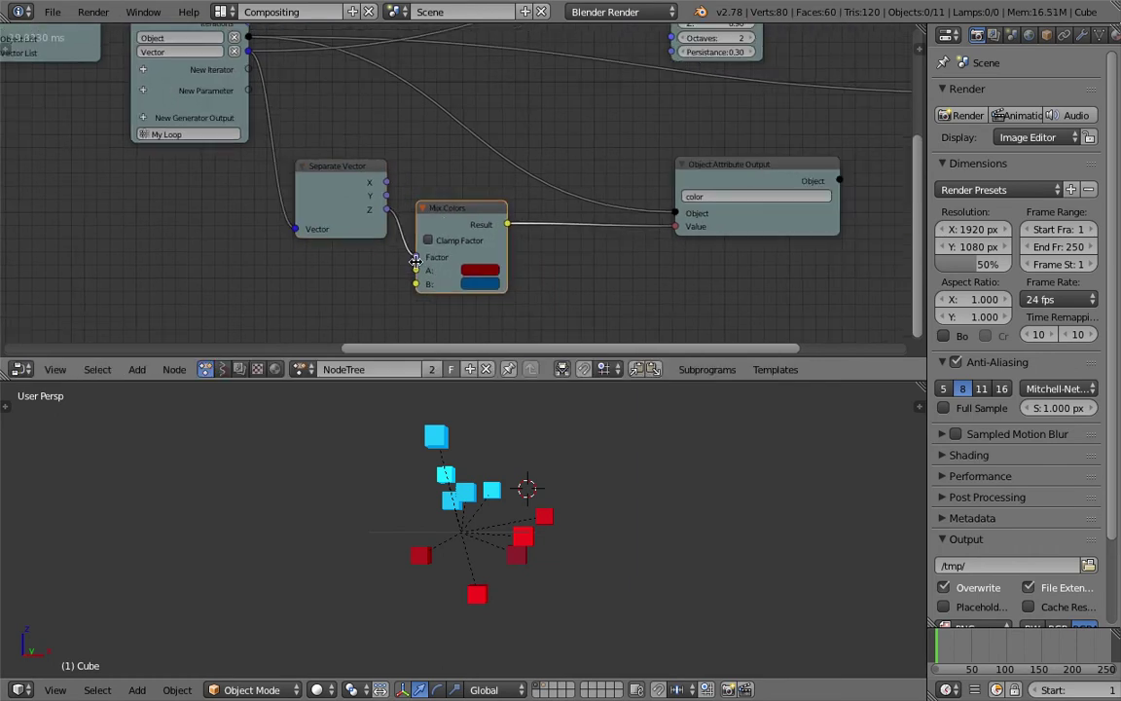
scroll(460, 207, "down", 1)
left_click_drag(697, 204, 623, 178)
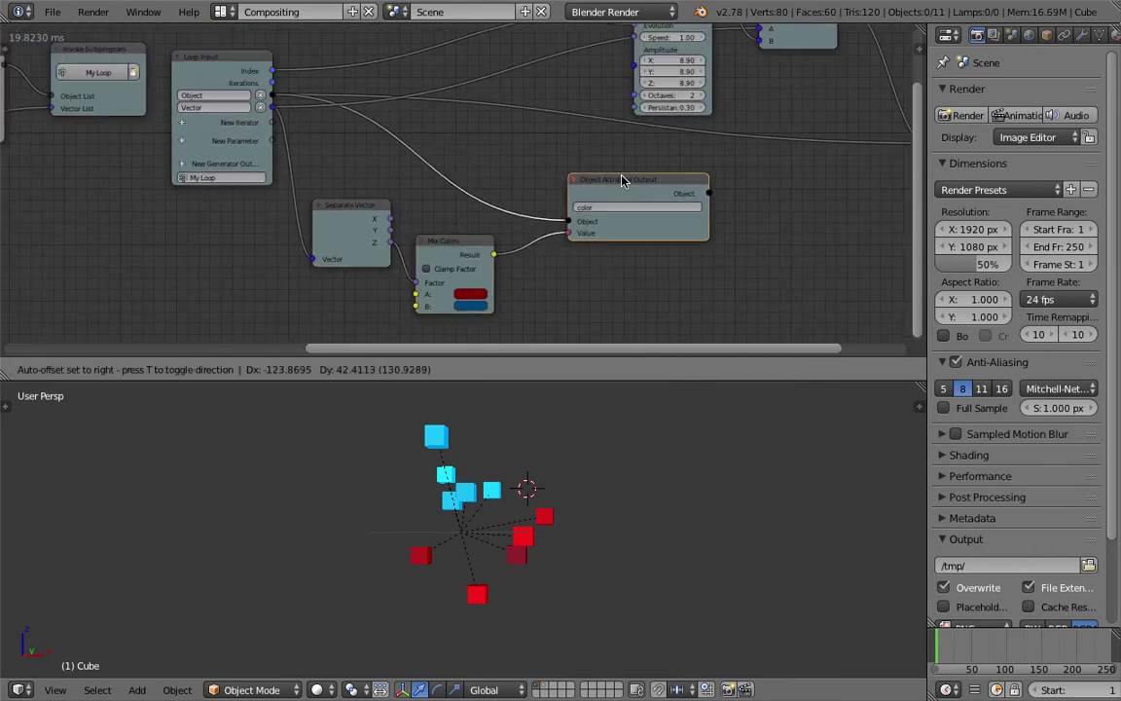
scroll(476, 197, "up", 2)
left_click_drag(383, 174, 361, 170)
Nudge the Loop Input, Mix Colors and Separate Vector nodes slightly upward to tidy the colour branch
scroll(424, 224, "down", 2)
middle_click_drag(423, 225, 465, 262)
scroll(464, 199, "down", 4)
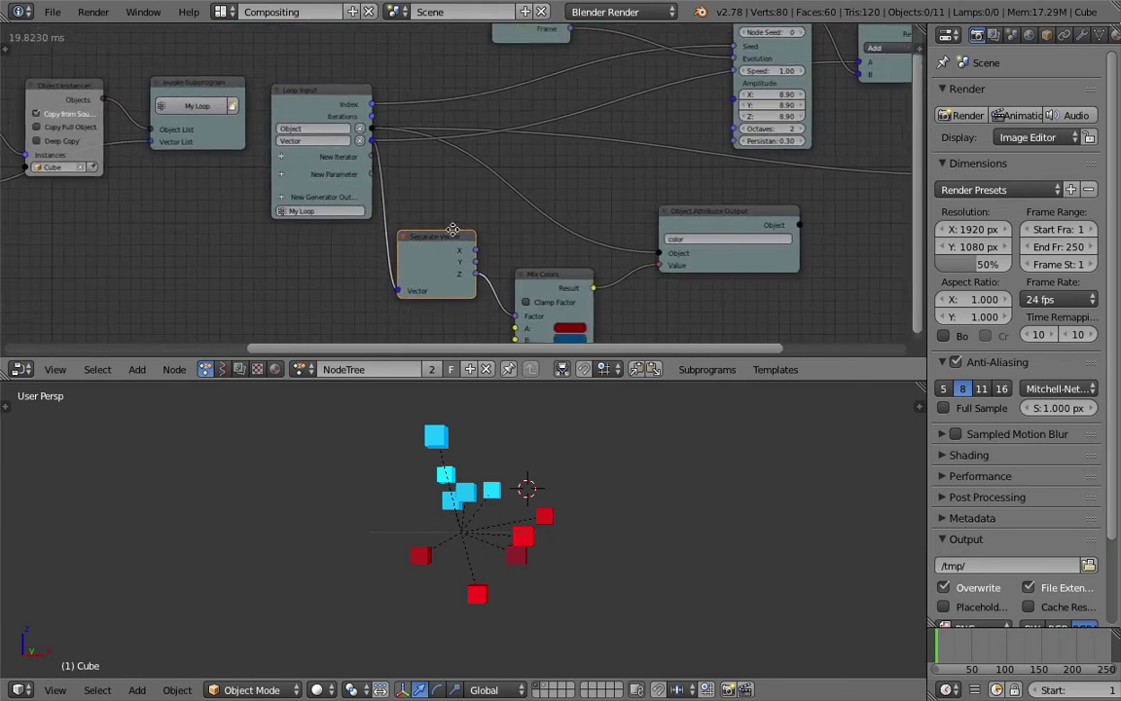
middle_click_drag(513, 509, 529, 515)
middle_click_drag(328, 98, 346, 103)
left_click_drag(332, 102, 342, 93)
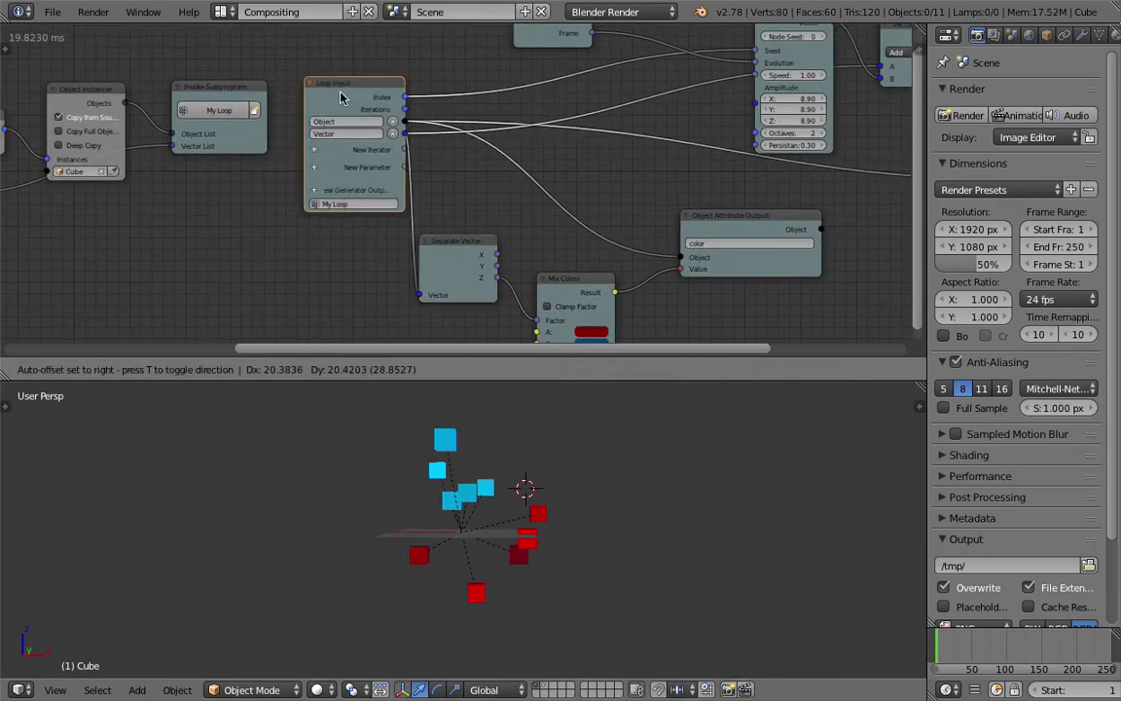
middle_click_drag(332, 139, 483, 141)
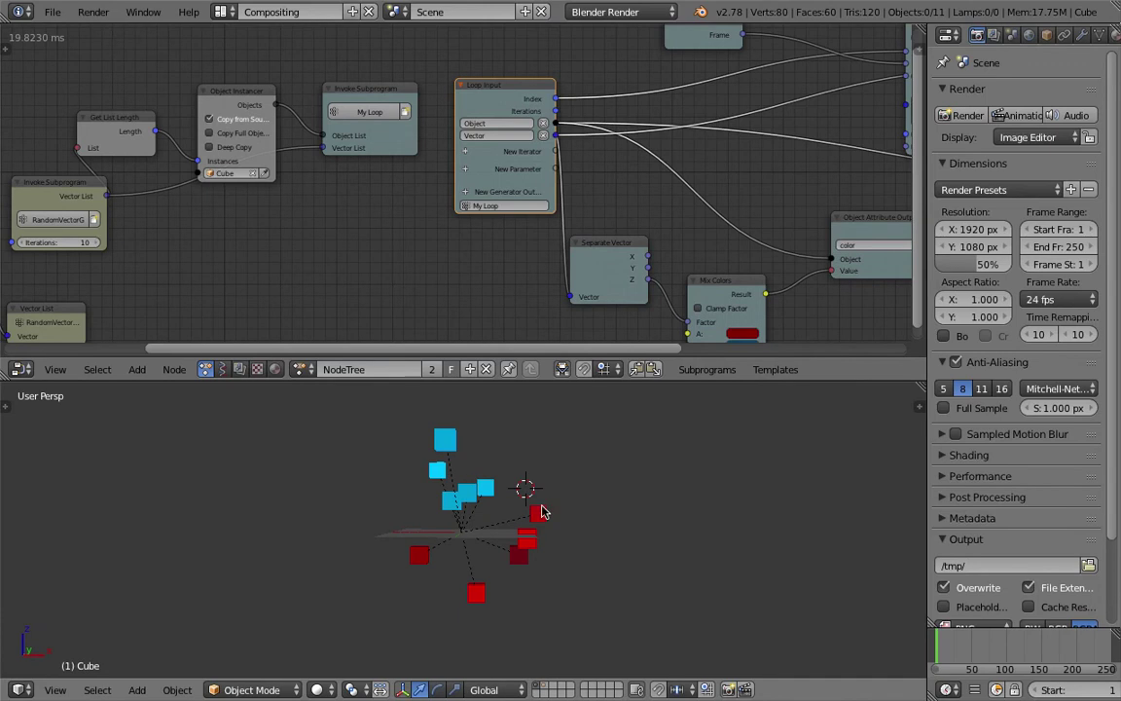
middle_click_drag(608, 283, 478, 221)
middle_click_drag(537, 501, 565, 526)
left_click_drag(527, 243, 527, 231)
middle_click_drag(412, 198, 443, 236)
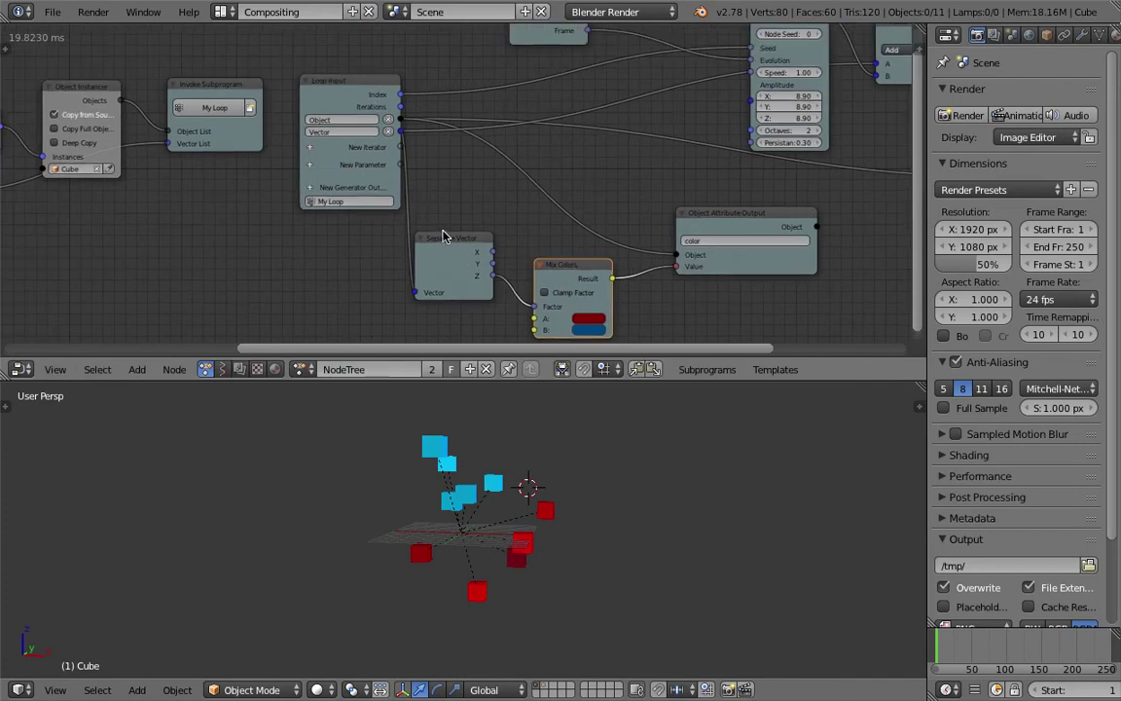
left_click_drag(443, 236, 454, 203)
Examine how the Separate Vector Z output feeds the Mix Colors factor and how its result reaches the Object Attribute Output
scroll(429, 248, "up", 3)
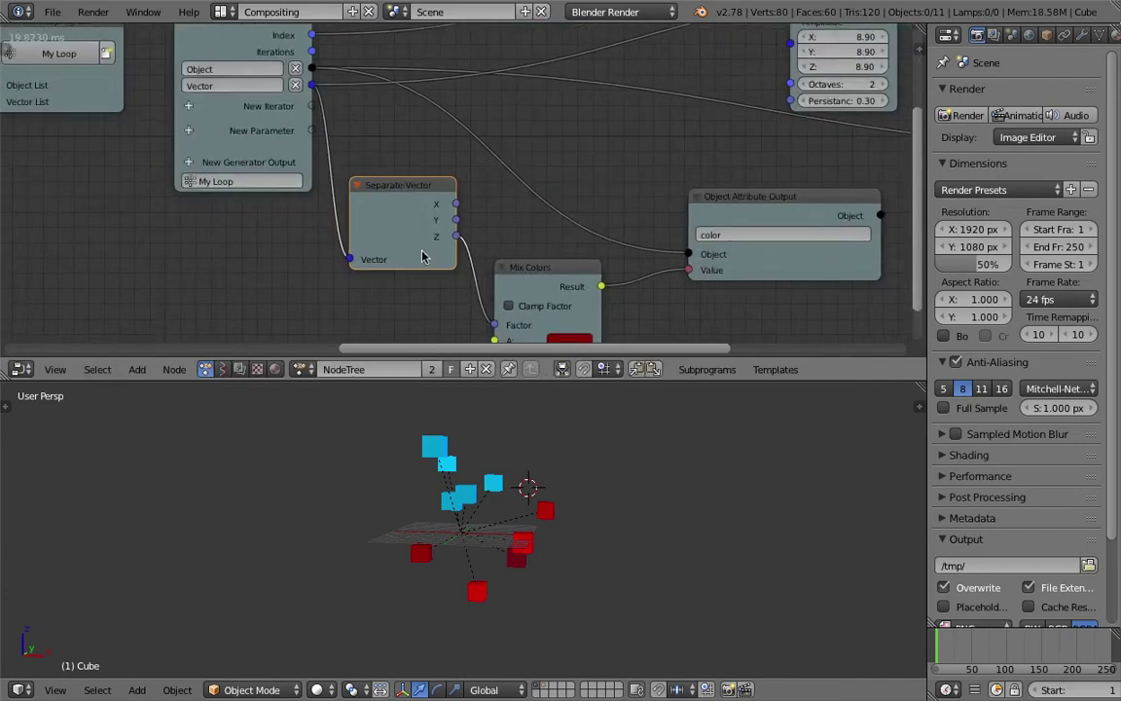
scroll(422, 243, "down", 1, "shift")
scroll(420, 214, "right", 1, "ctrl")
scroll(421, 199, "up", 3)
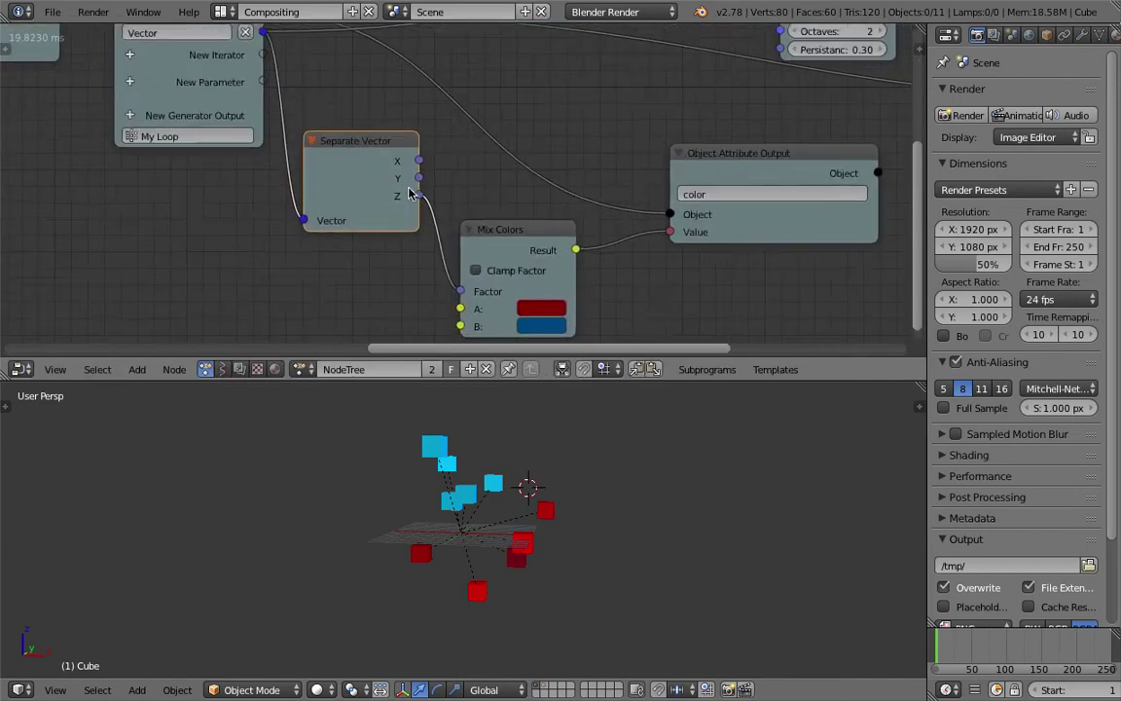
scroll(503, 284, "down", 4)
middle_click_drag(503, 284, 476, 196)
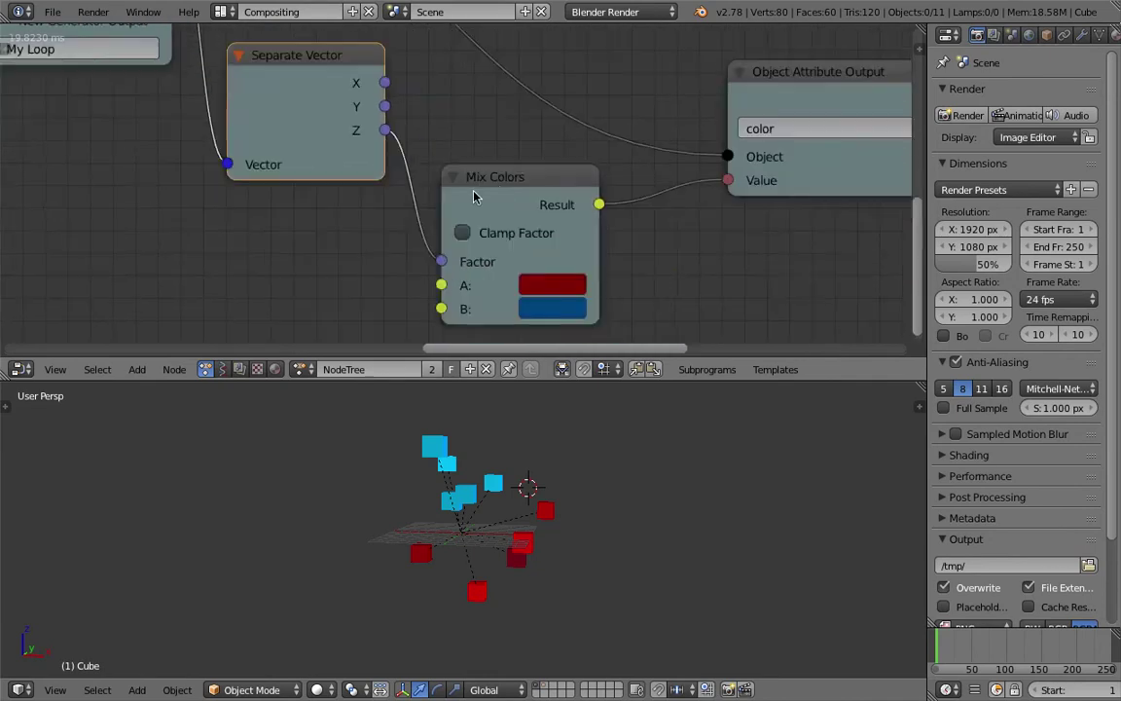
scroll(502, 191, "down", 2)
middle_click_drag(475, 248, 403, 260)
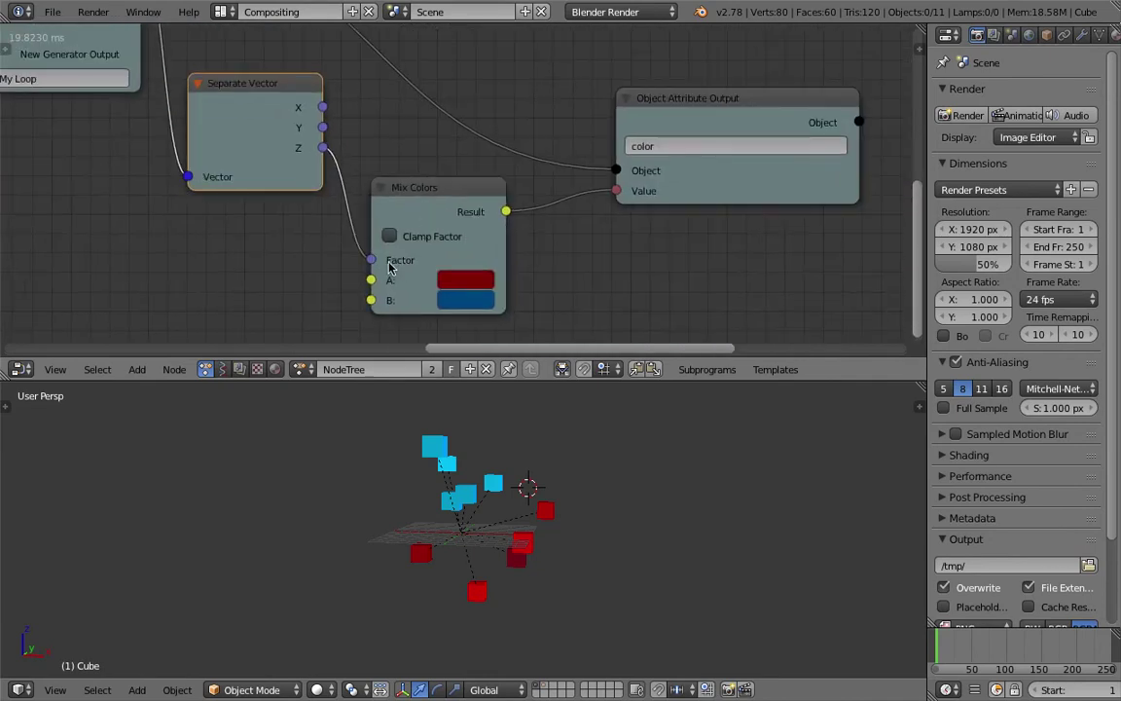
scroll(429, 234, "down", 3)
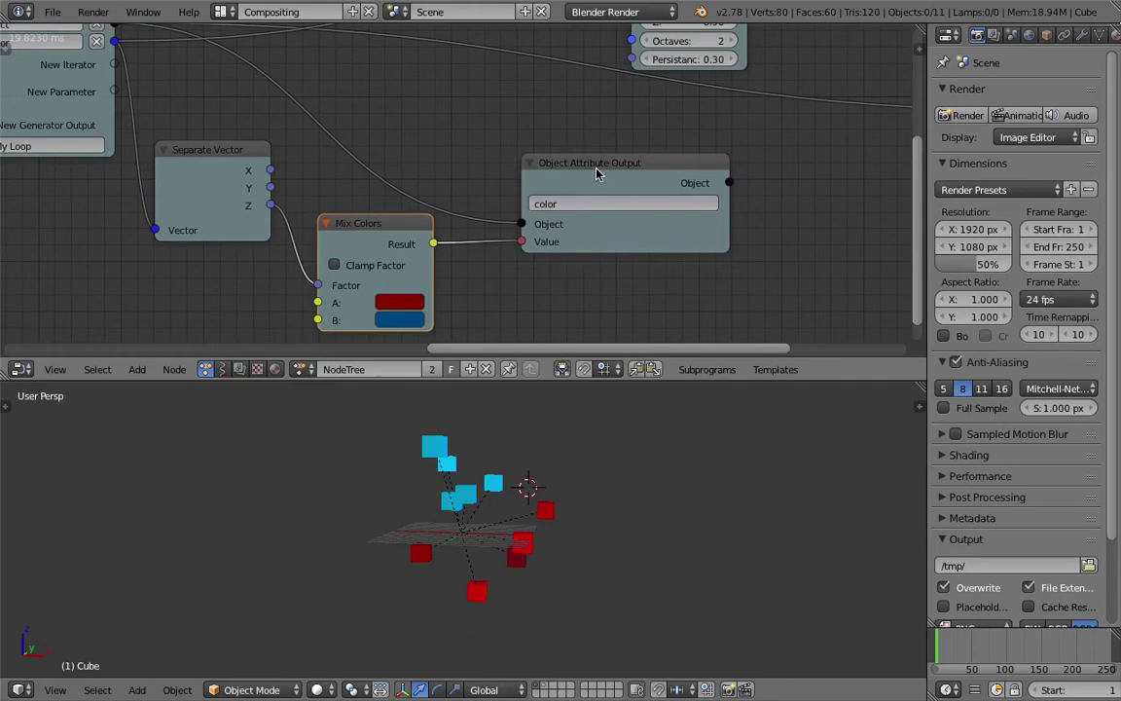
Move the Vector Wiggle node and the Vector Math node slightly higher in the location branch
middle_click_drag(562, 508, 531, 507)
scroll(583, 220, "down", 3)
middle_click_drag(563, 135, 402, 296)
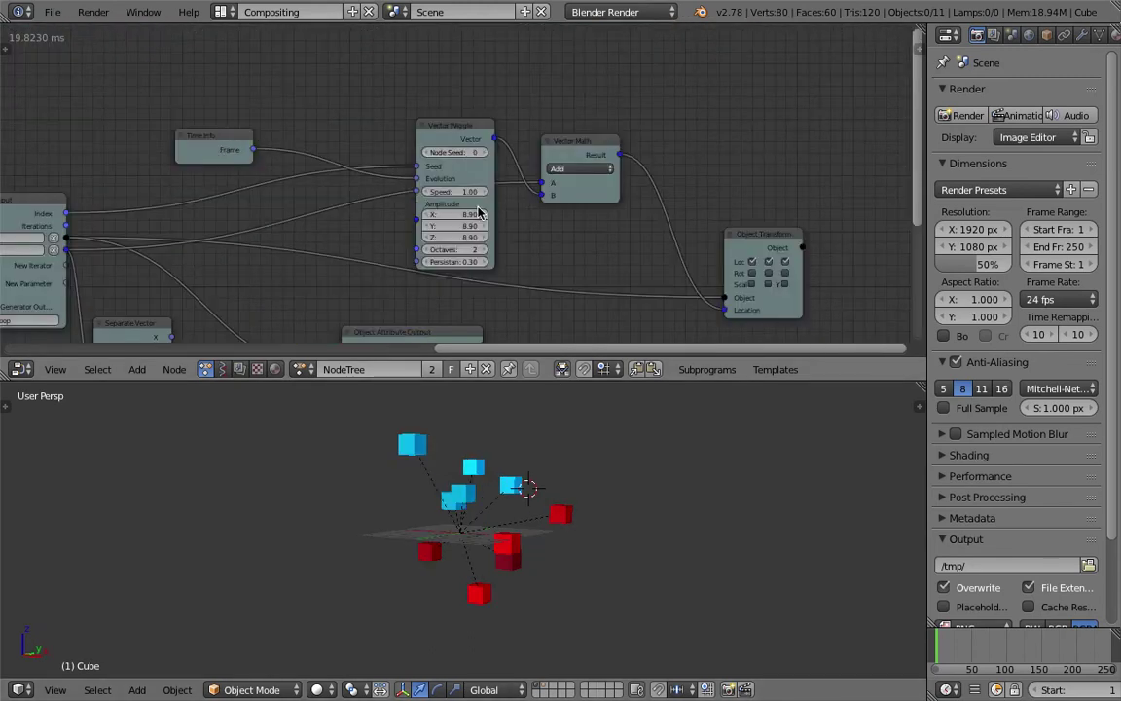
left_click(458, 123)
left_click_drag(457, 122, 452, 86)
left_click_drag(558, 159, 556, 143)
middle_click_drag(464, 212, 503, 201)
scroll(513, 185, "up", 1)
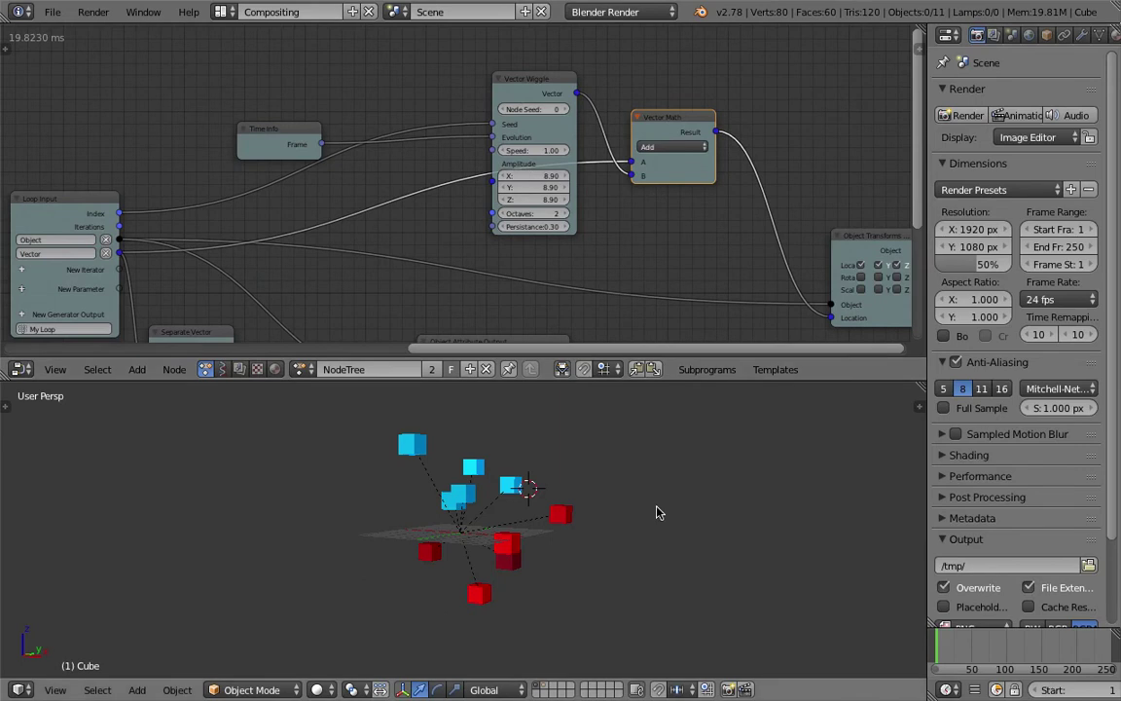
Play the animation and inspect the moving coloured cubes from another angle in the 3D view
key("alt+a")
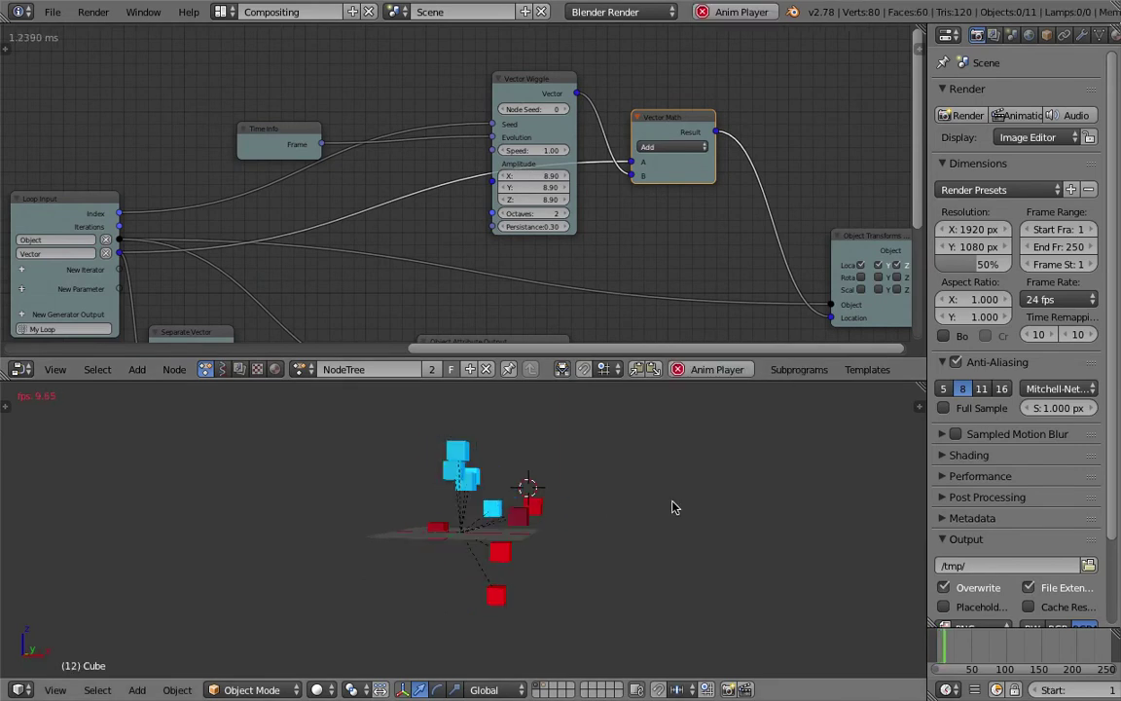
scroll(591, 515, "up", 3)
middle_click_drag(591, 515, 492, 495)
scroll(520, 525, "down", 2)
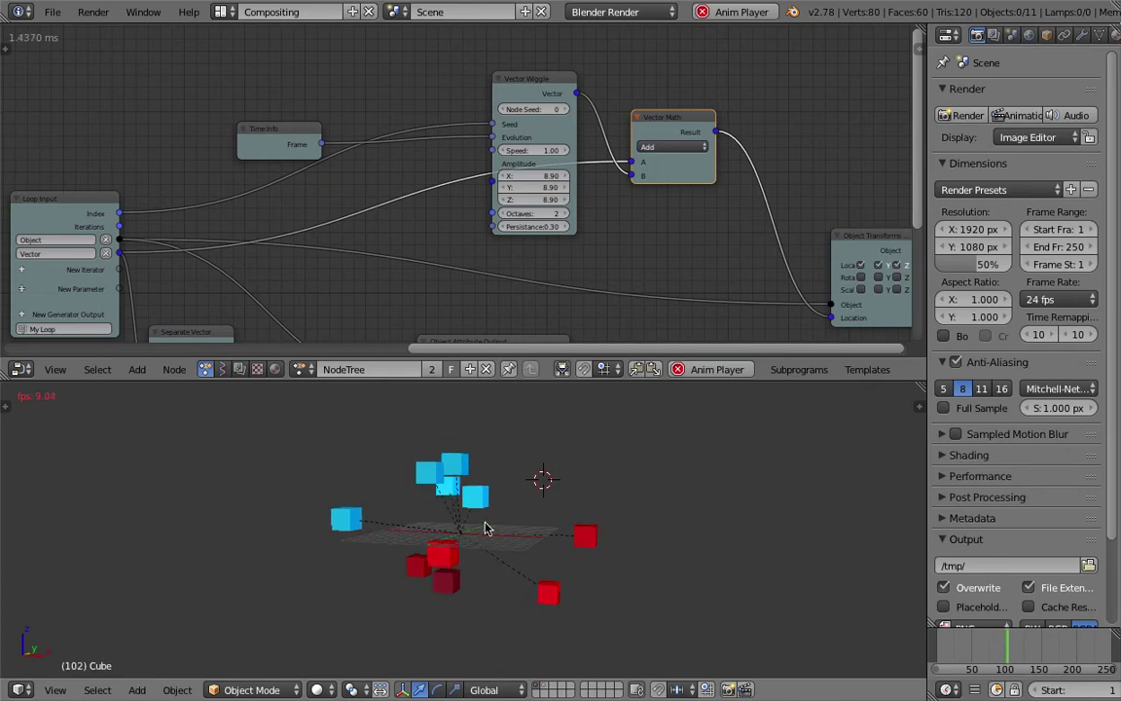
Examine the Loop Input links to the colour branch and to the Vector Wiggle and Object Transforms branch during playback
scroll(420, 223, "down", 1)
middle_click_drag(434, 198, 502, 52)
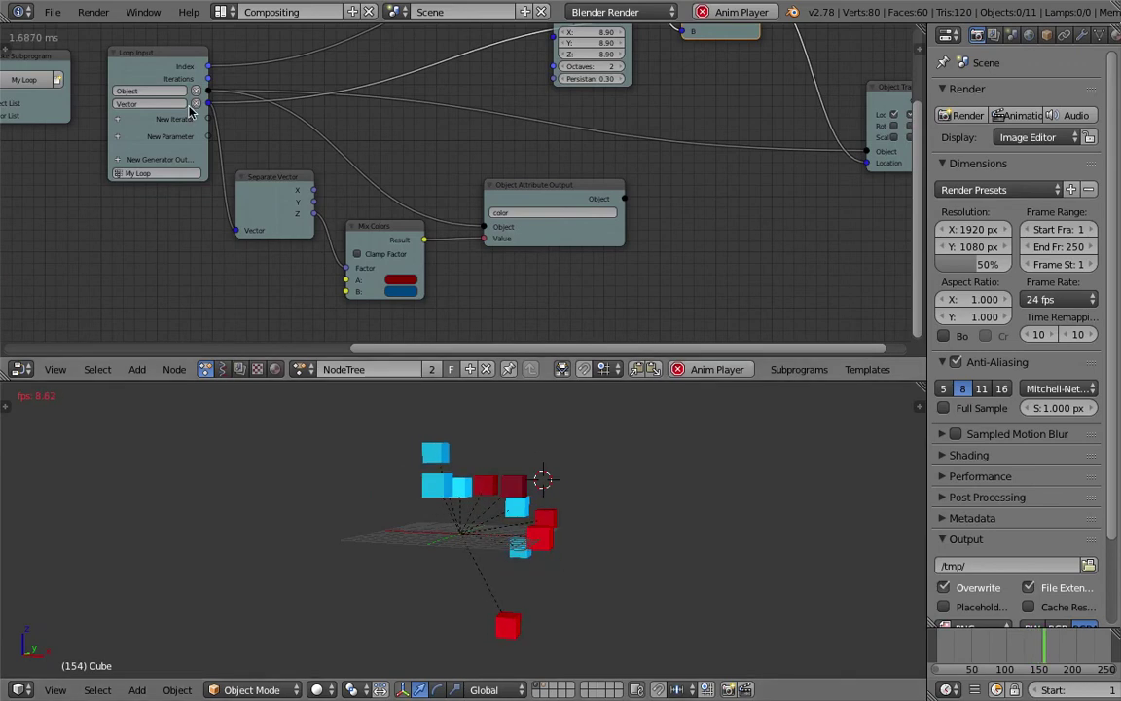
middle_click_drag(453, 111, 387, 183)
middle_click_drag(414, 125, 357, 187)
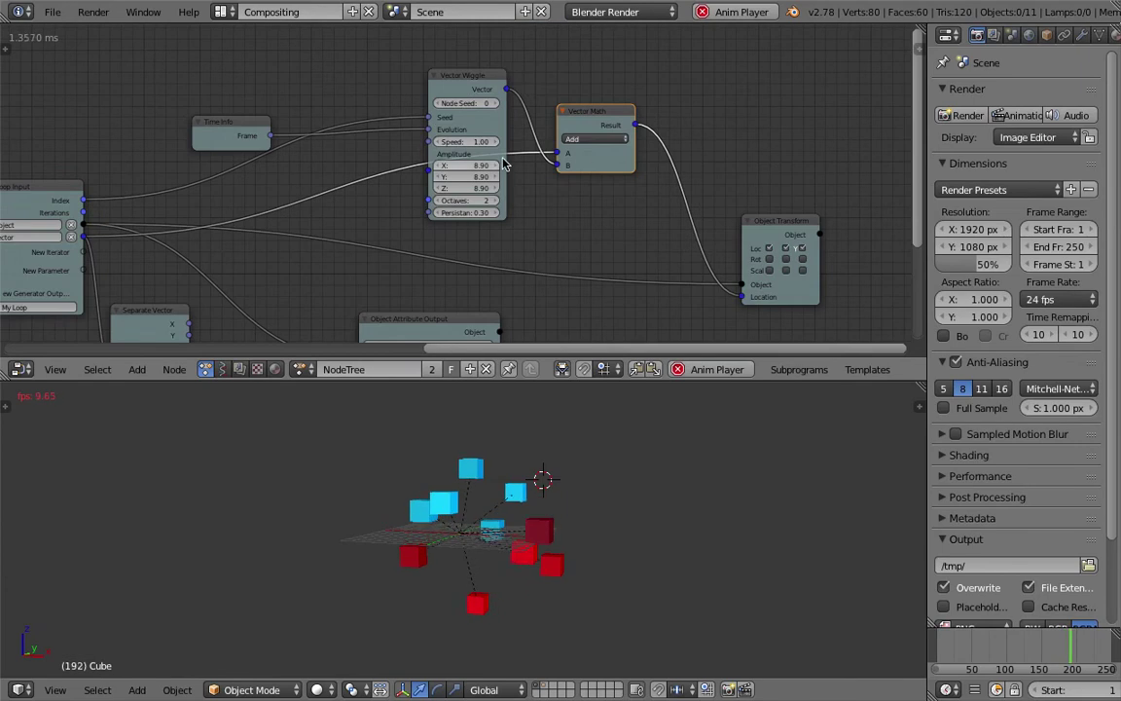
scroll(556, 160, "down", 1)
middle_click_drag(634, 180, 680, 151)
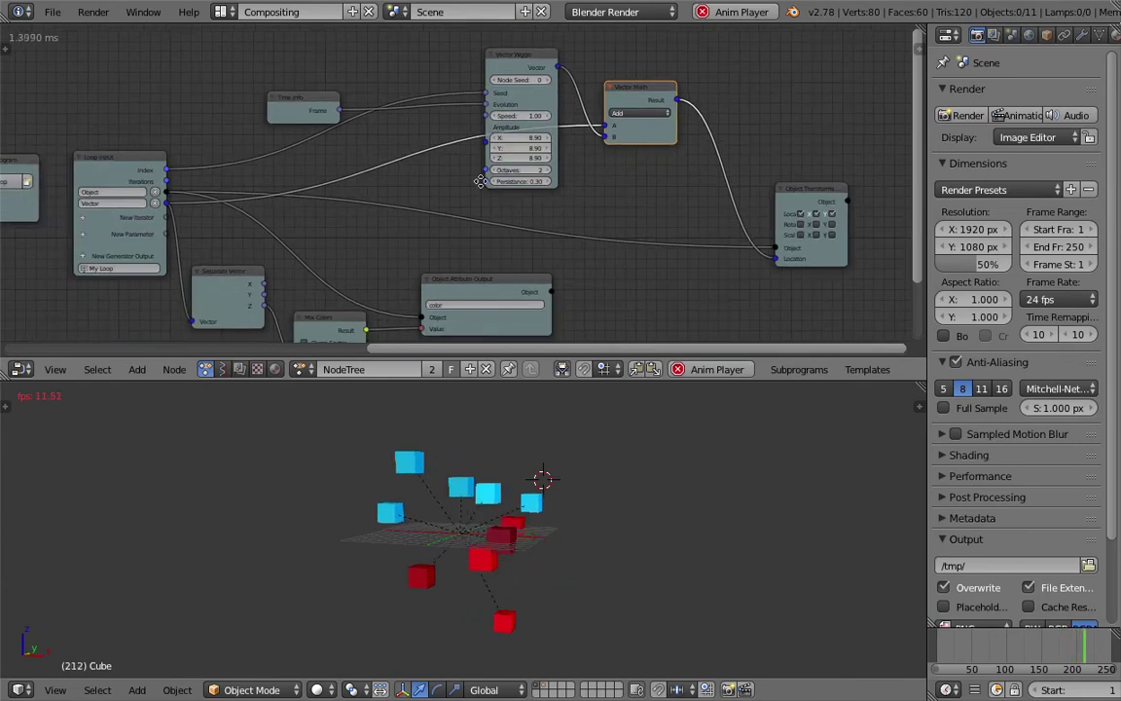
middle_click_drag(480, 182, 485, 173)
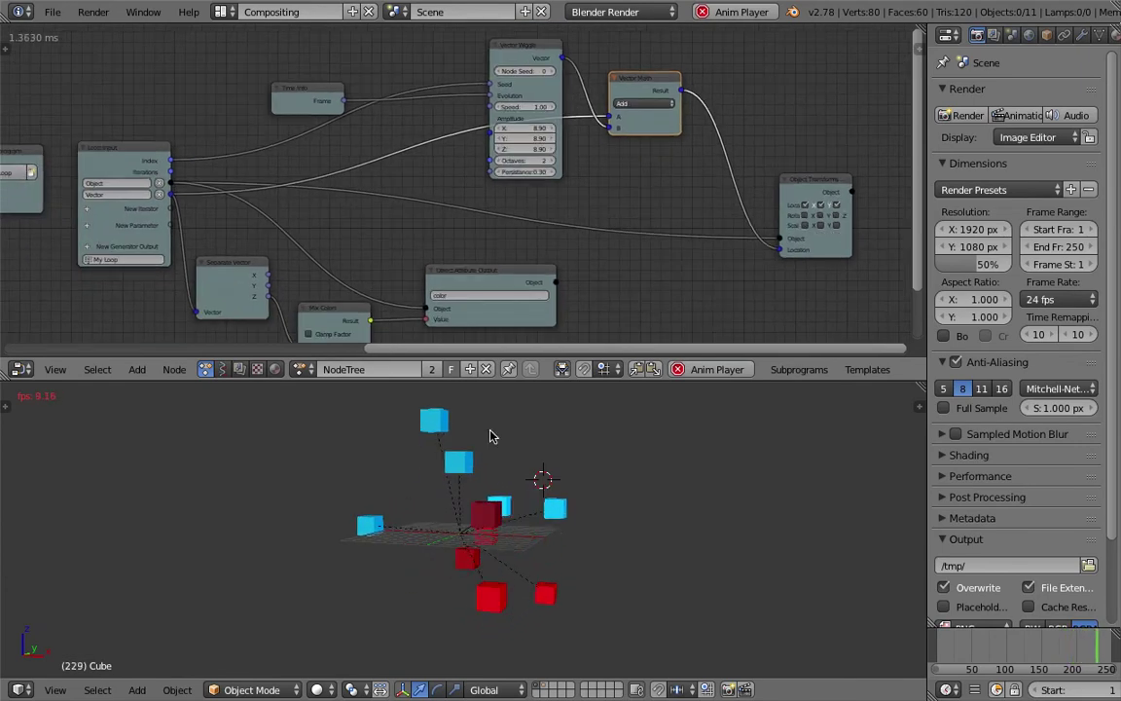
middle_click_drag(406, 268, 430, 237)
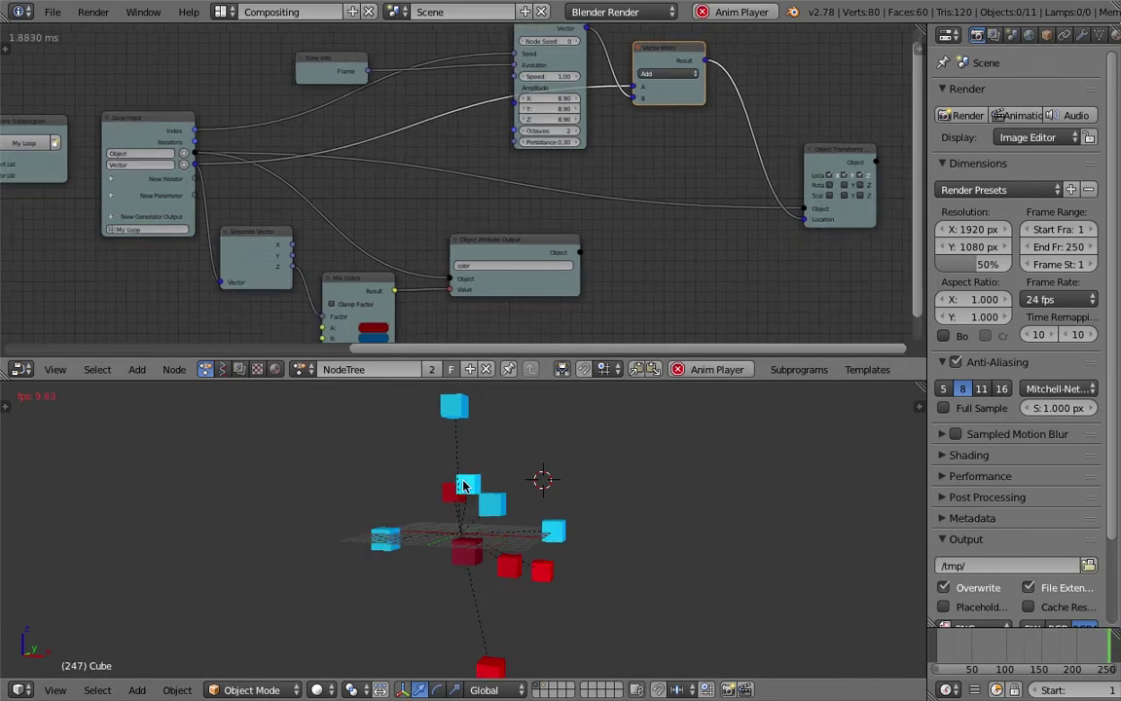
Try feeding the Vector Math result into the Separate Vector node, and restore its link from the Loop Input's Vector output
scroll(606, 190, "down", 1)
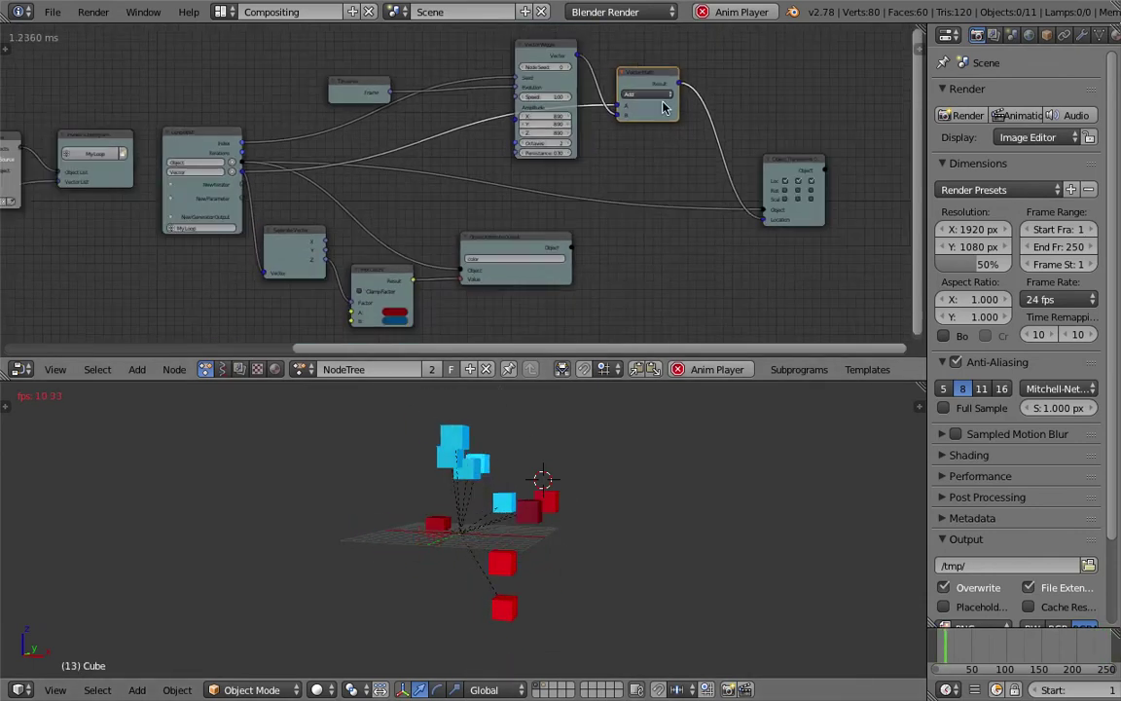
left_click_drag(678, 85, 266, 272)
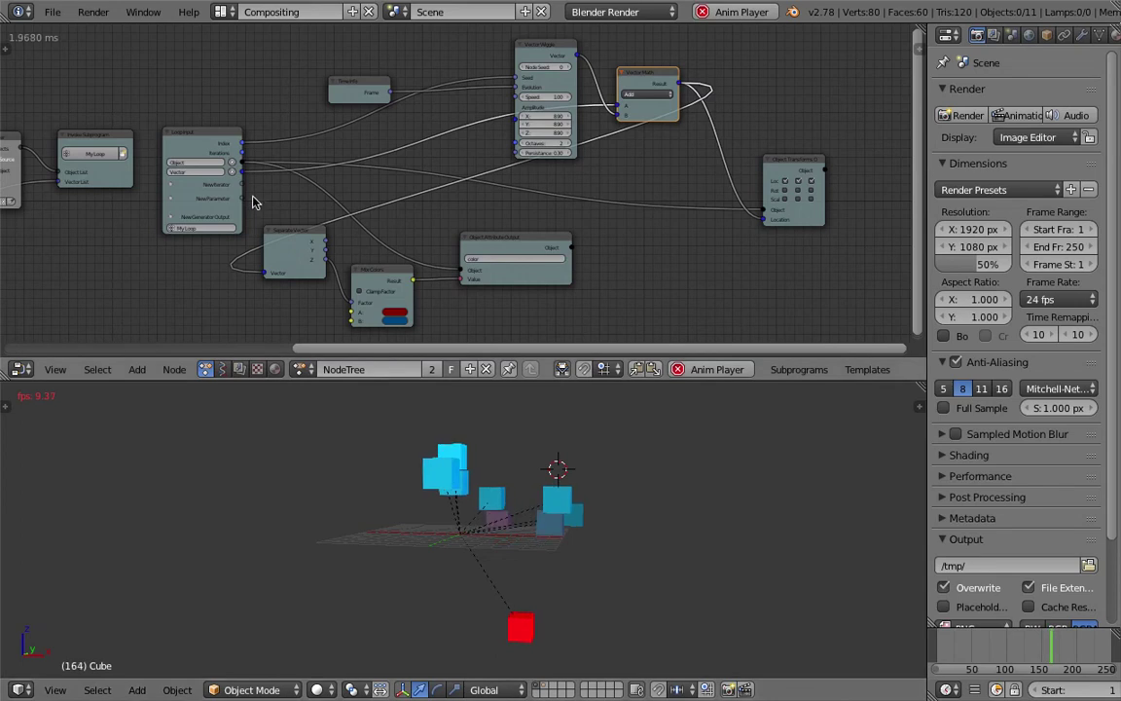
left_click_drag(233, 171, 277, 275)
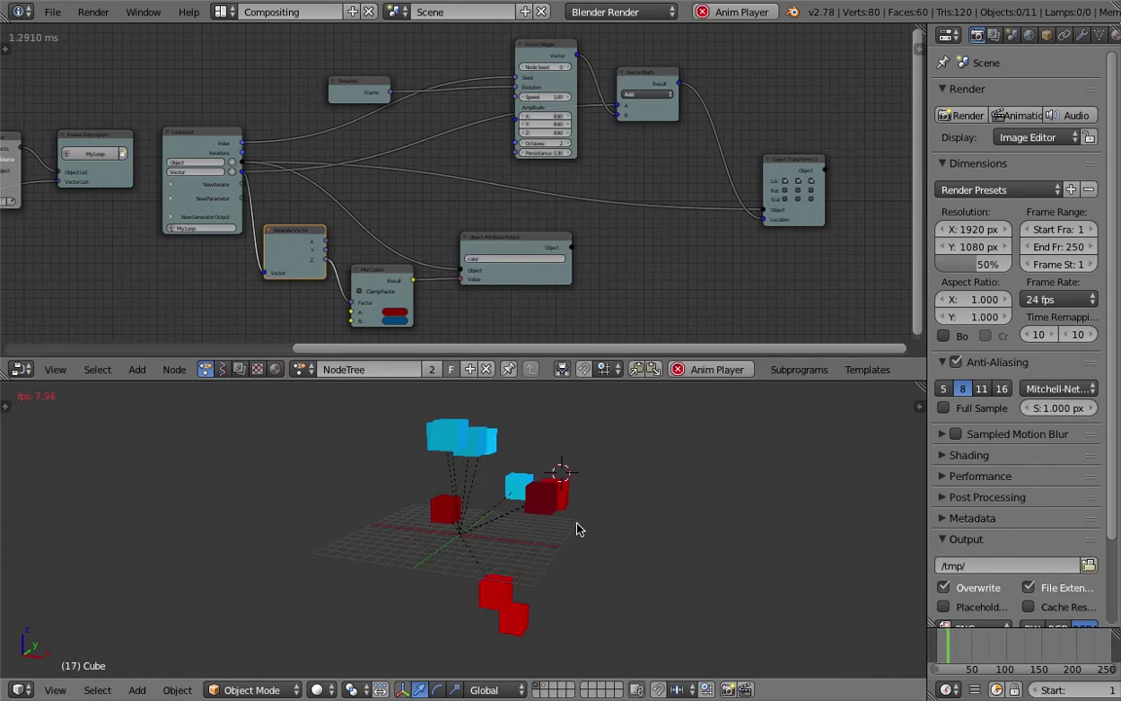
Stop the animation playback and open the recent file sapling_003.blend
key("Escape")
middle_click_drag(557, 504, 564, 502)
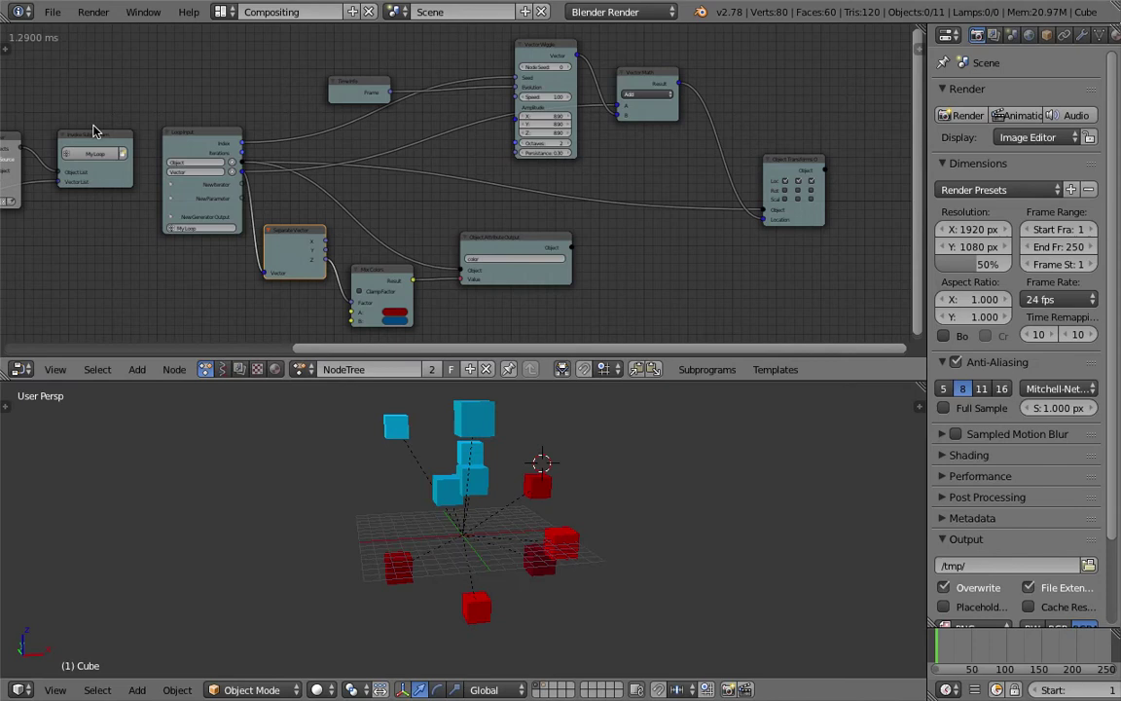
left_click(54, 14)
mouse_move(102, 70)
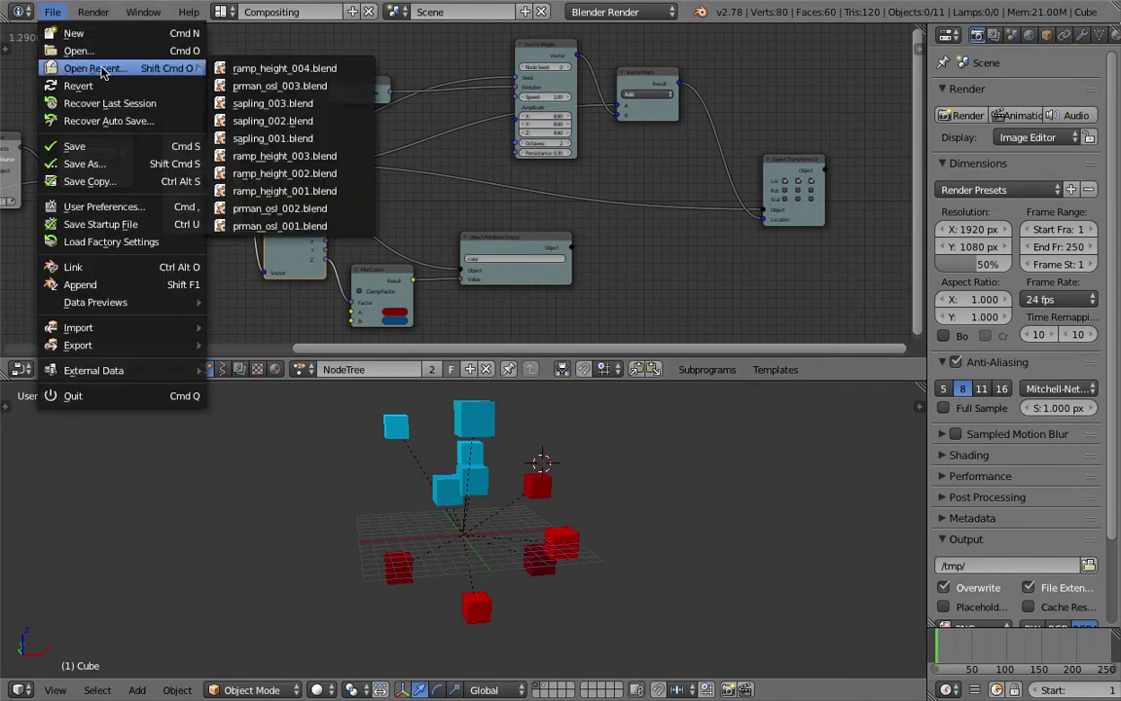
left_click(270, 104)
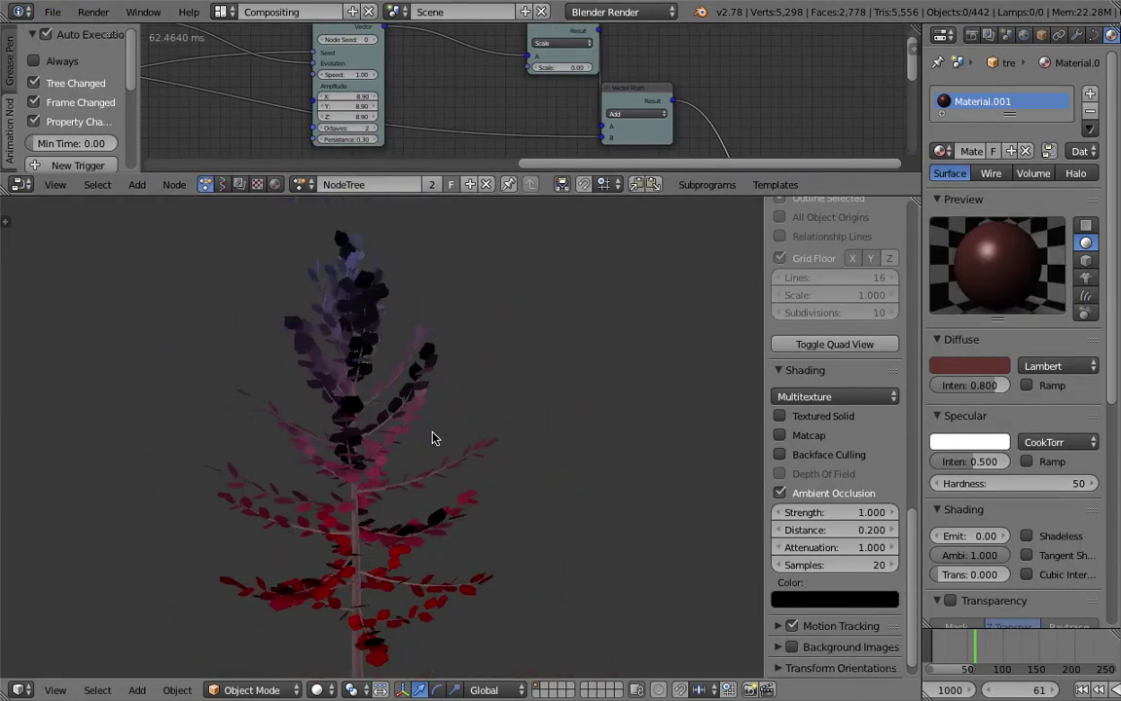
Look up the Sapling Tree Gen add-on in the user preferences and view its details
left_click(7, 222)
left_click(51, 12)
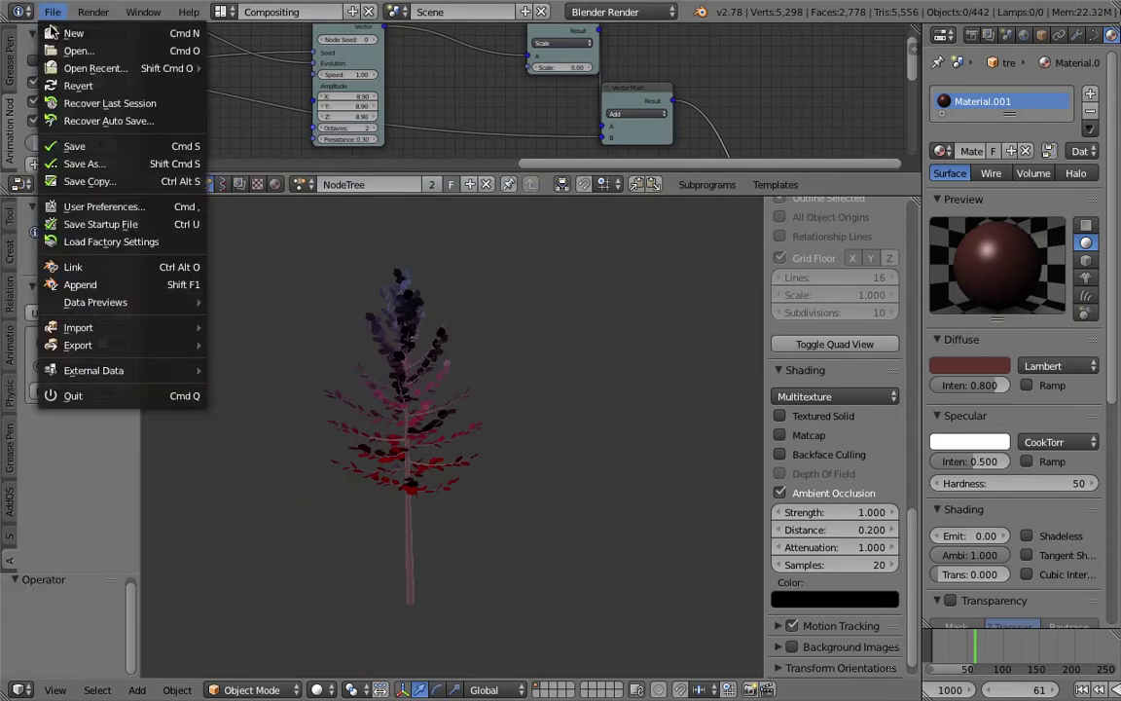
left_click(104, 206)
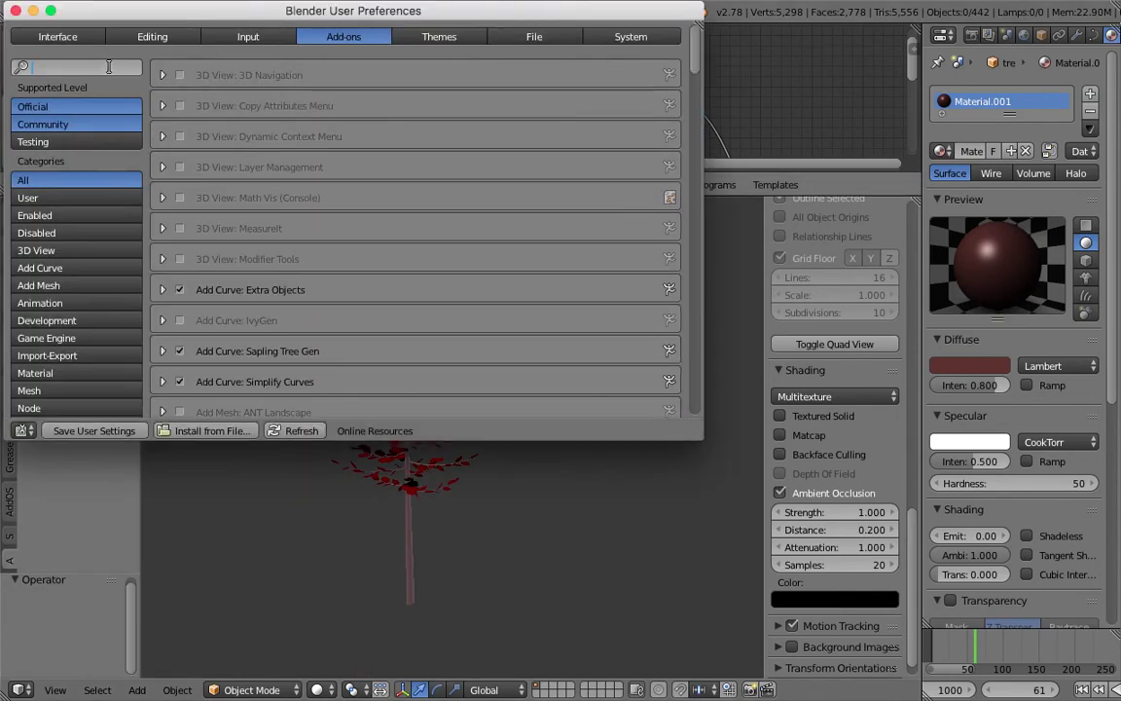
type("saplin")
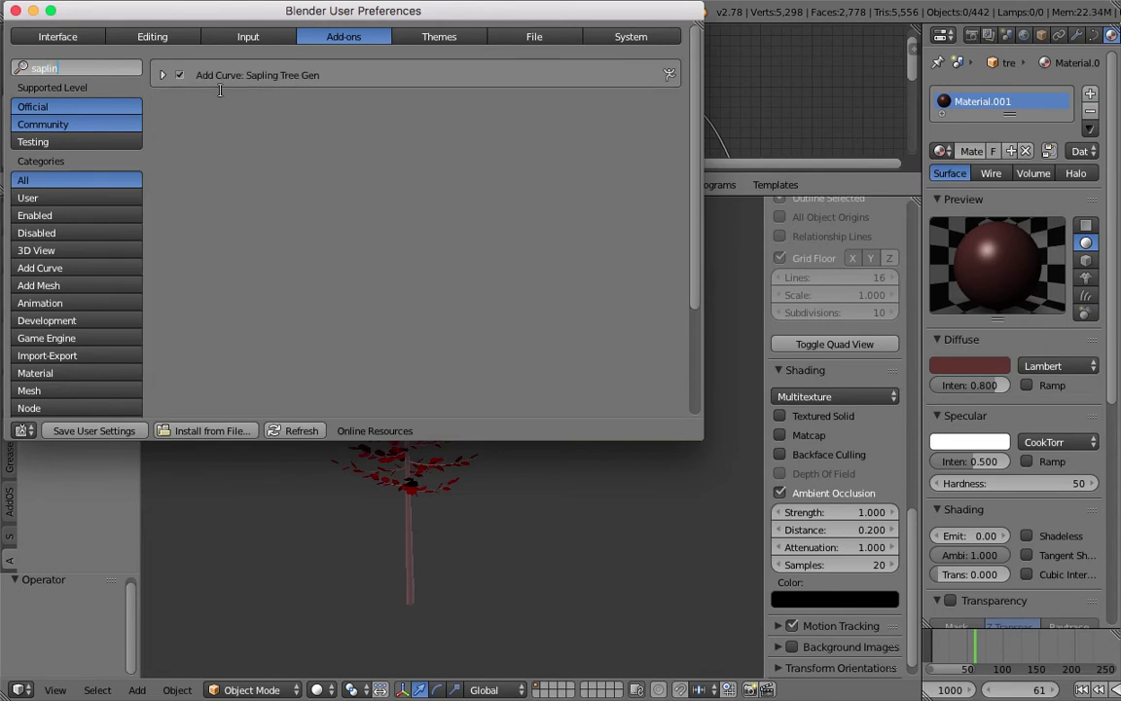
left_click(180, 76)
left_click(164, 75)
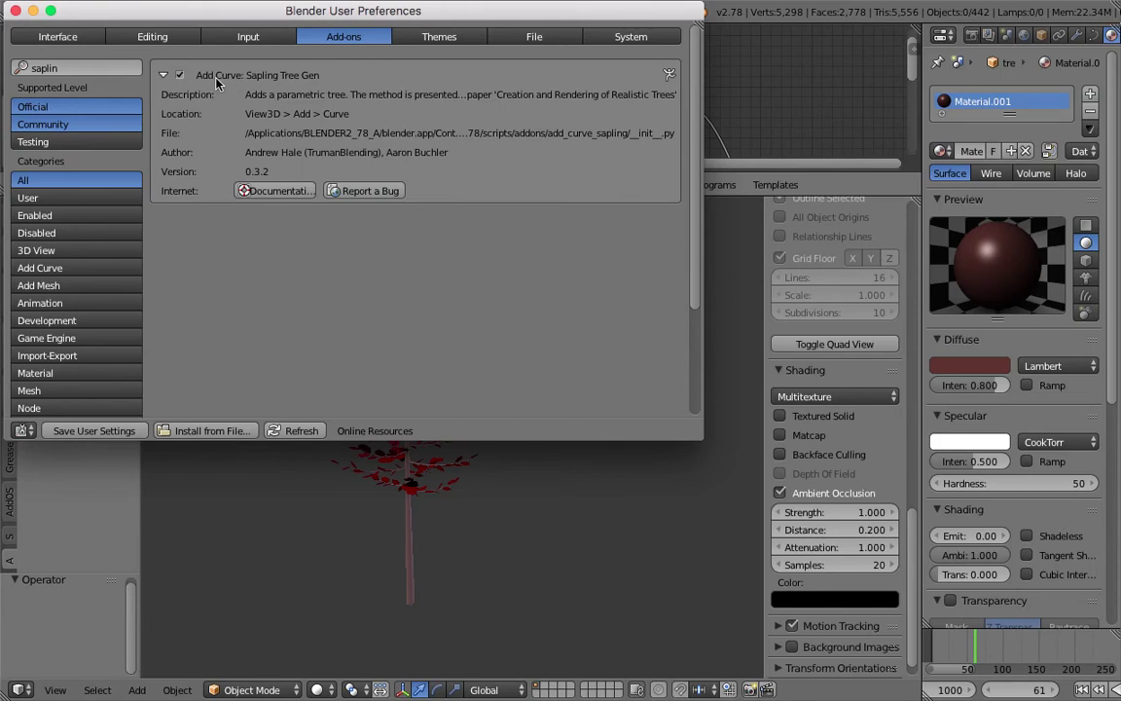
left_click(16, 11)
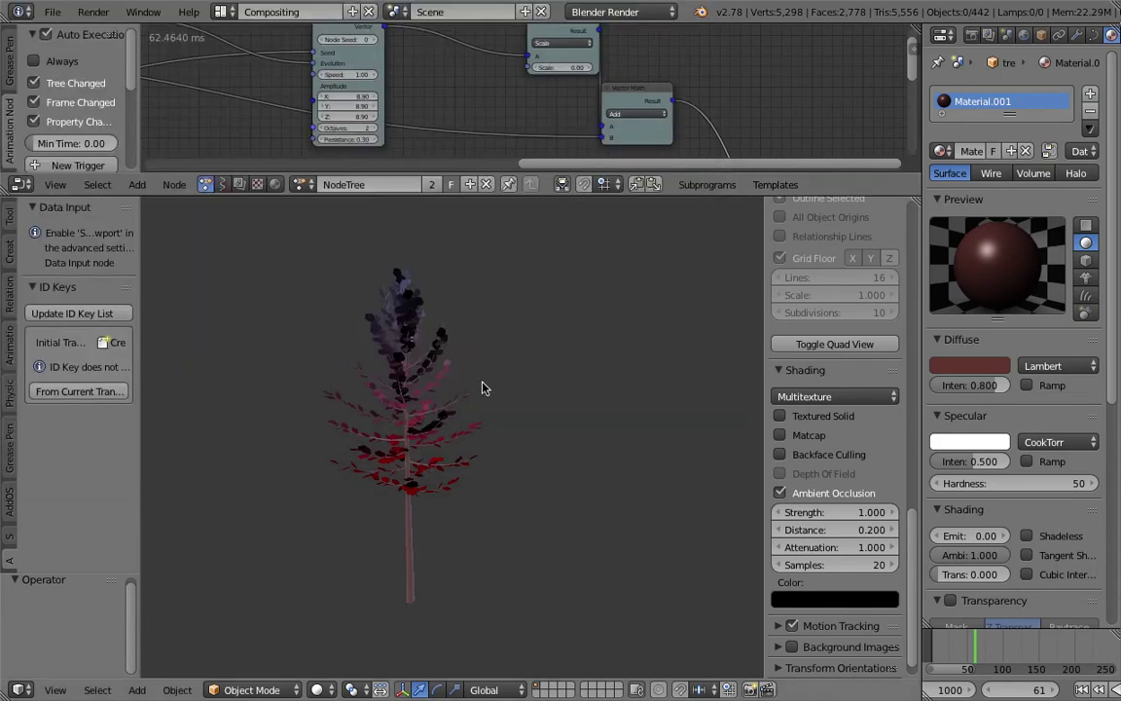
Add a Sapling tree to the scene that holds the coloured tree
key("shift+a")
mouse_move(550, 447)
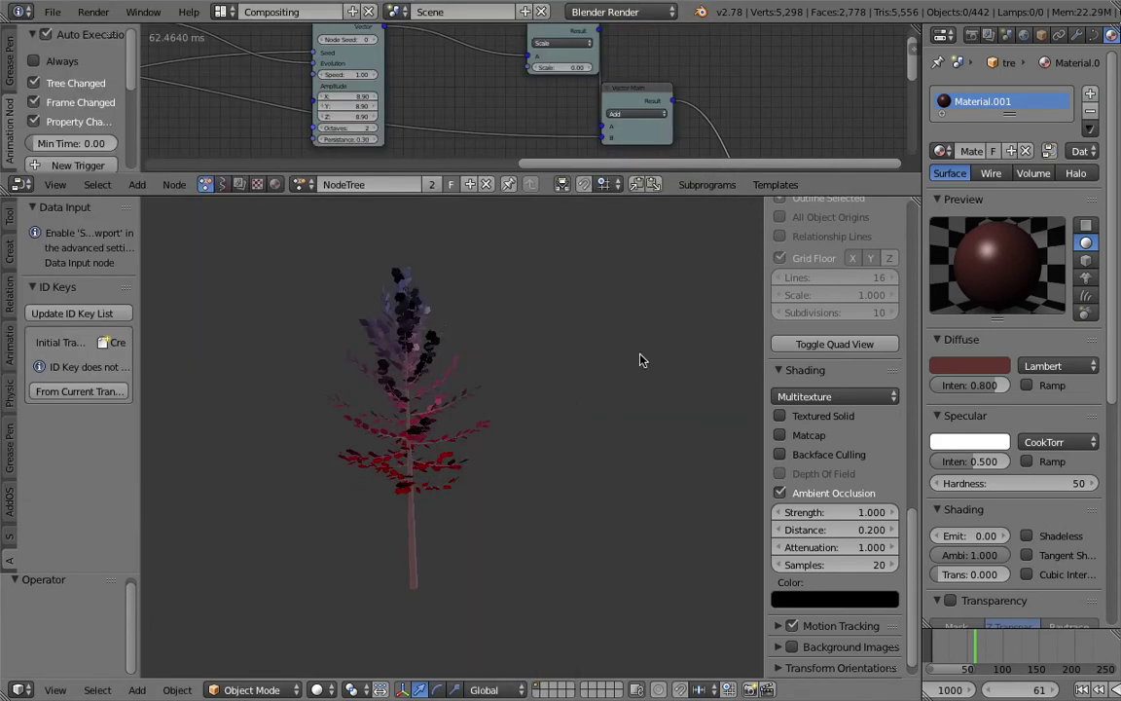
key("space")
type("sap")
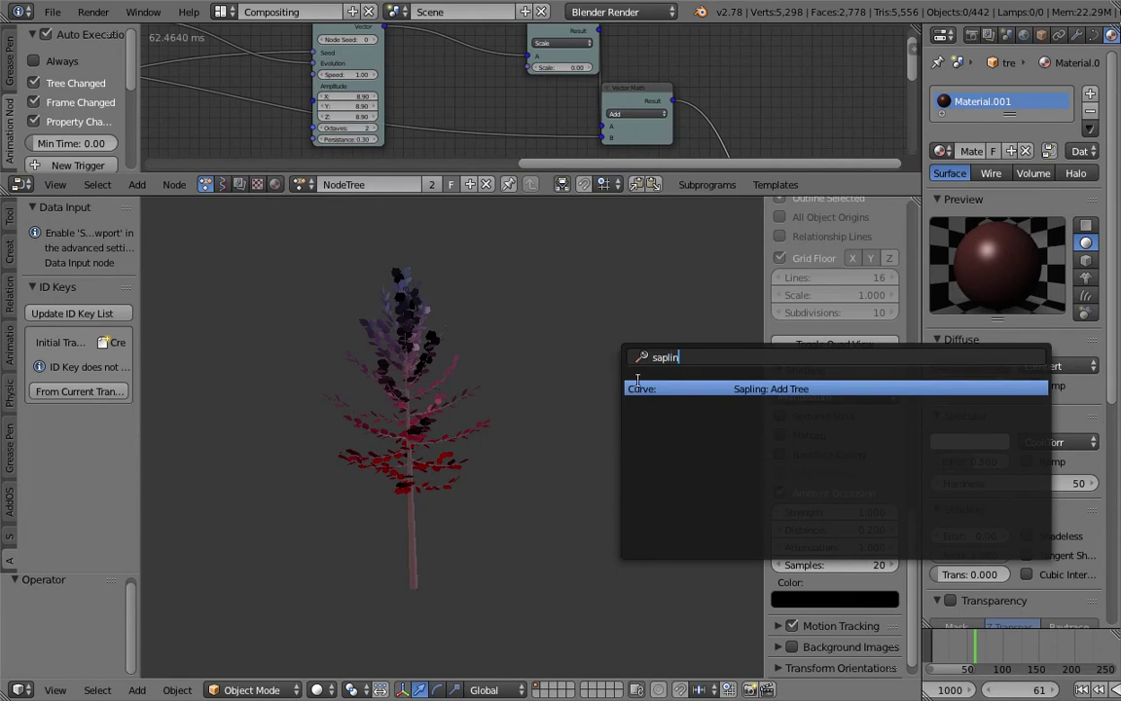
type("lin")
key("Return")
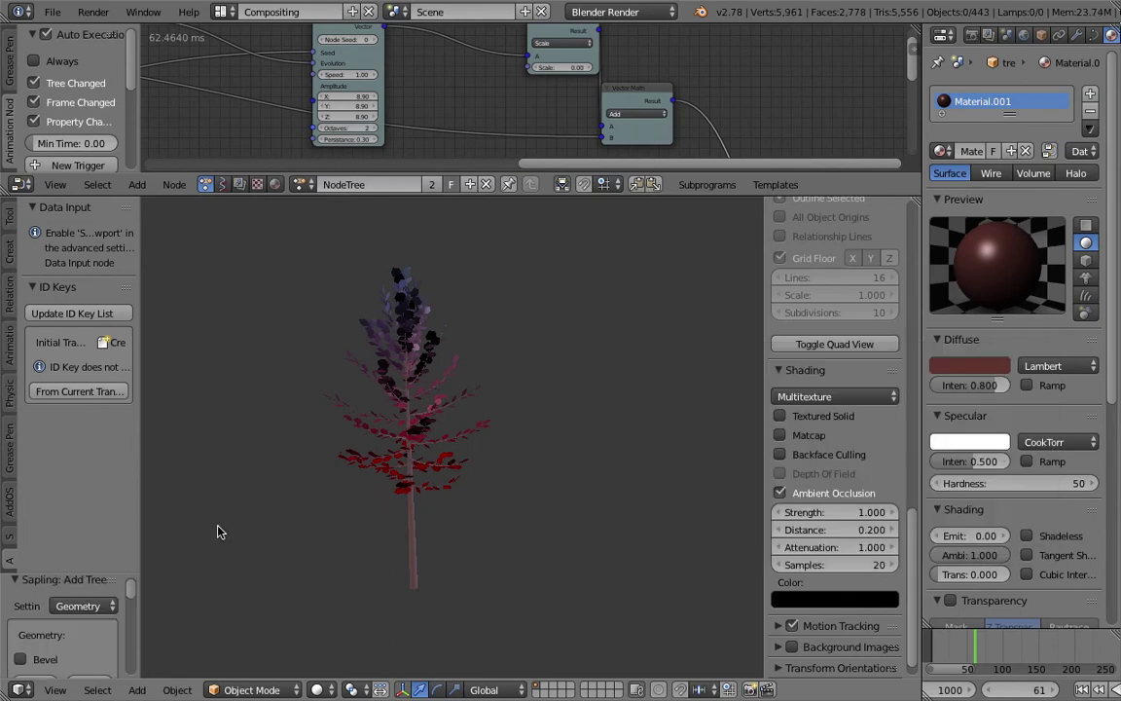
Enlarge the Sapling tree settings, turn on Bevel, and check the tree in wireframe and solid shading
scroll(756, 355, "up", 5)
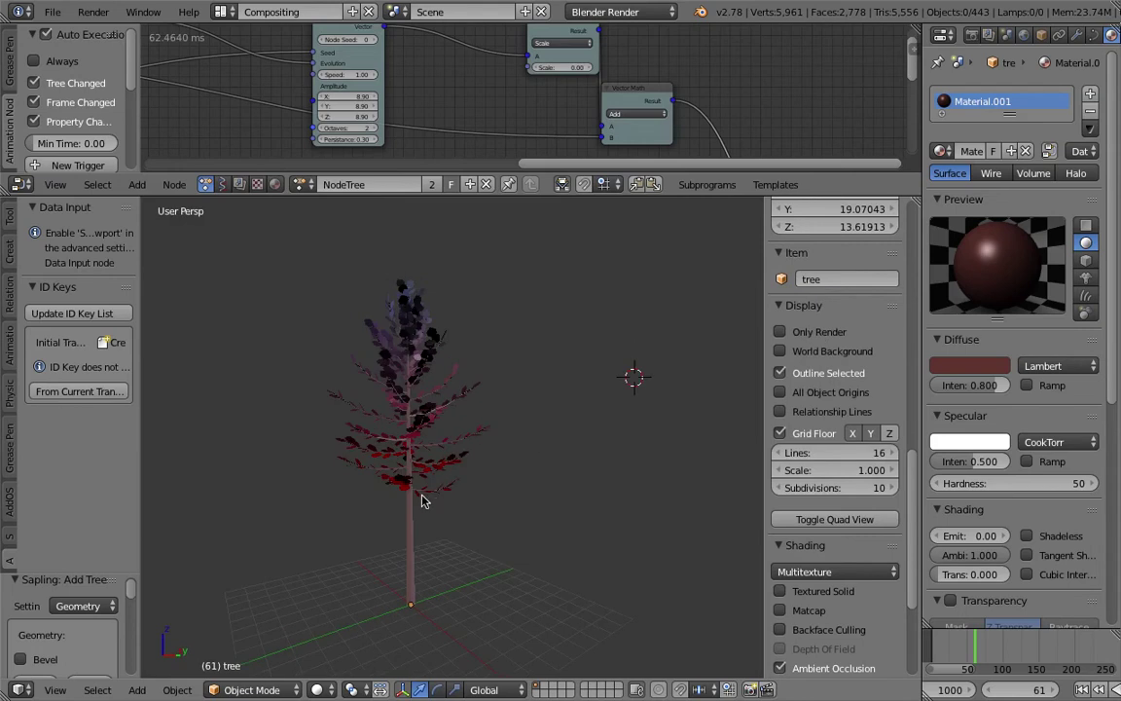
middle_click_drag(455, 489, 368, 536)
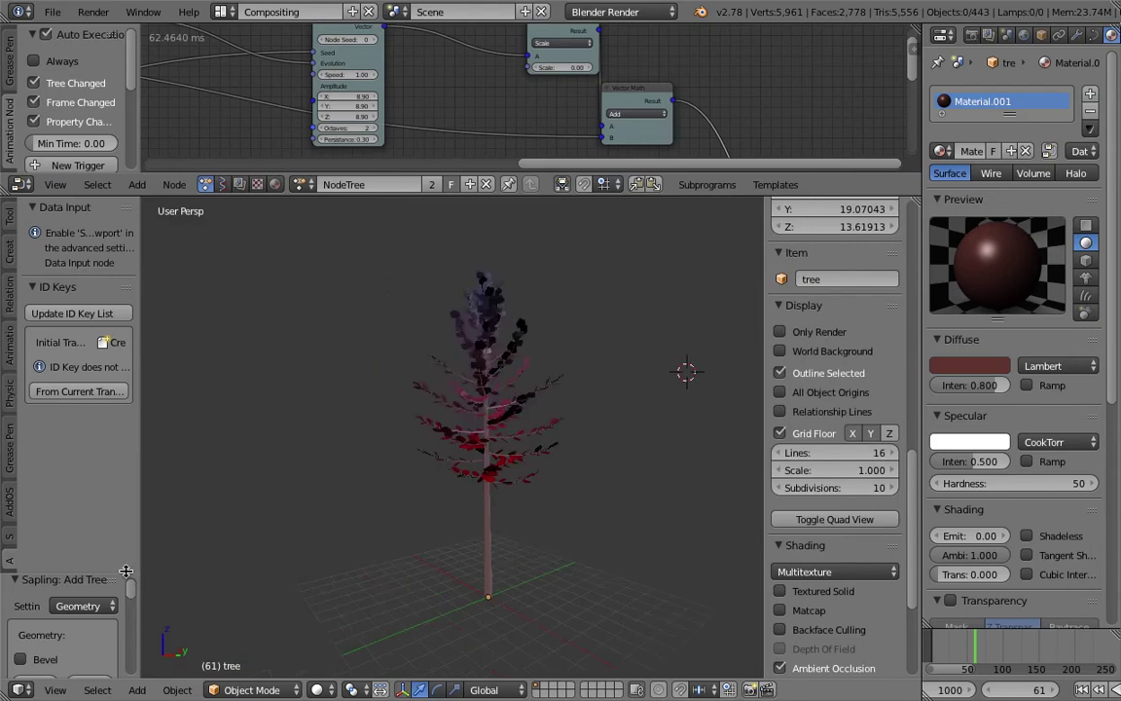
left_click_drag(124, 569, 282, 426)
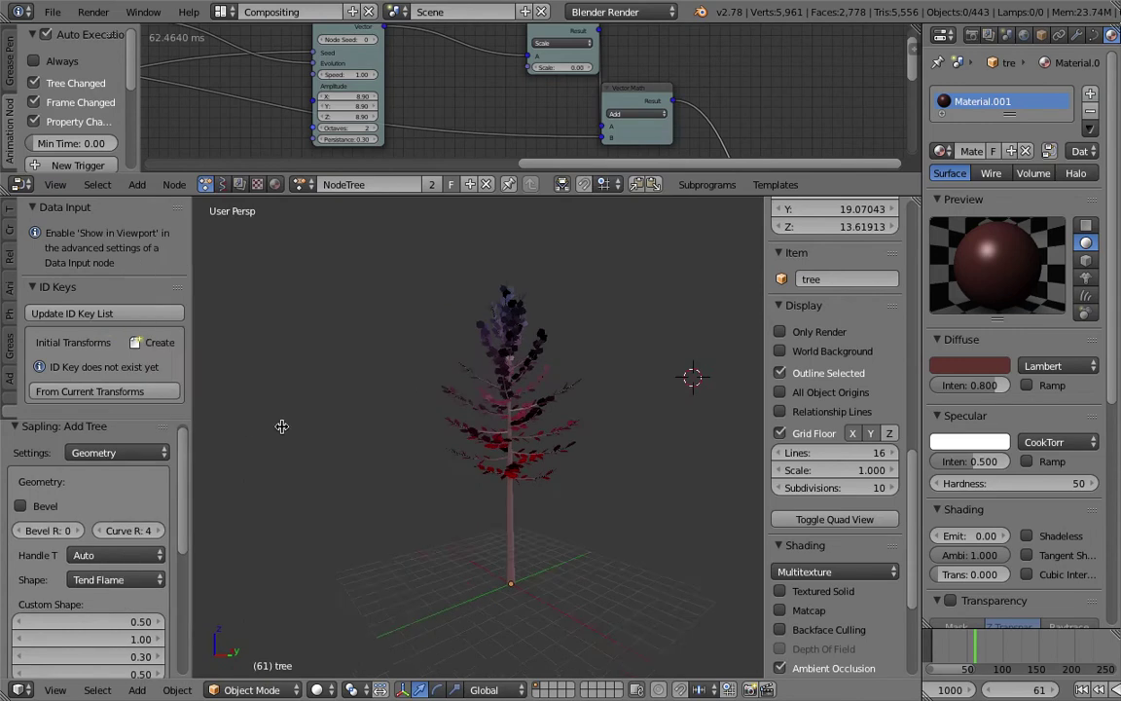
middle_click_drag(535, 543, 556, 542)
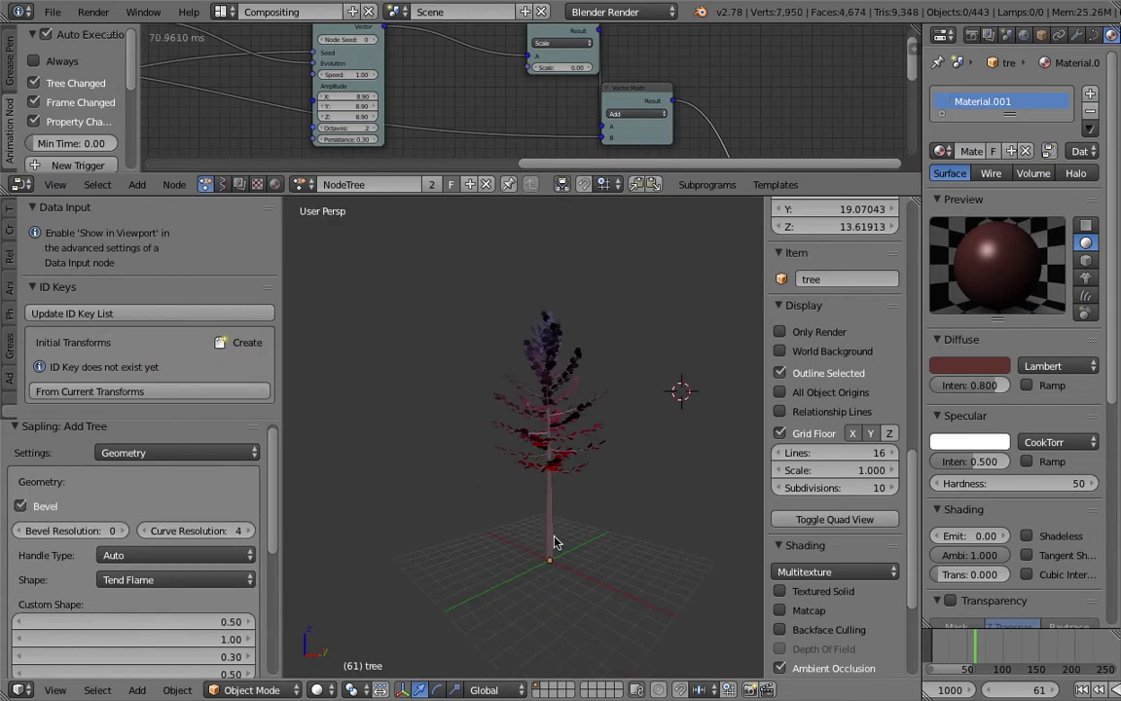
key("z")
scroll(553, 522, "up", 2)
key("z")
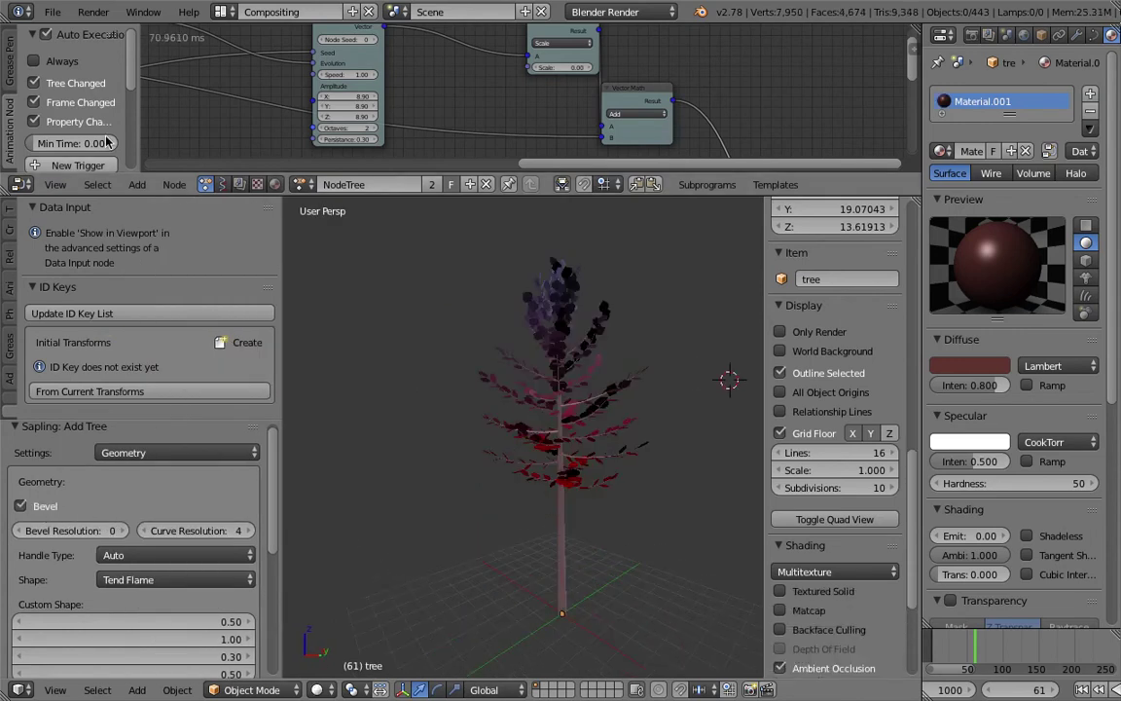
Start a new scene and delete the default cube
left_click(52, 12)
left_click(59, 32)
left_click(68, 43)
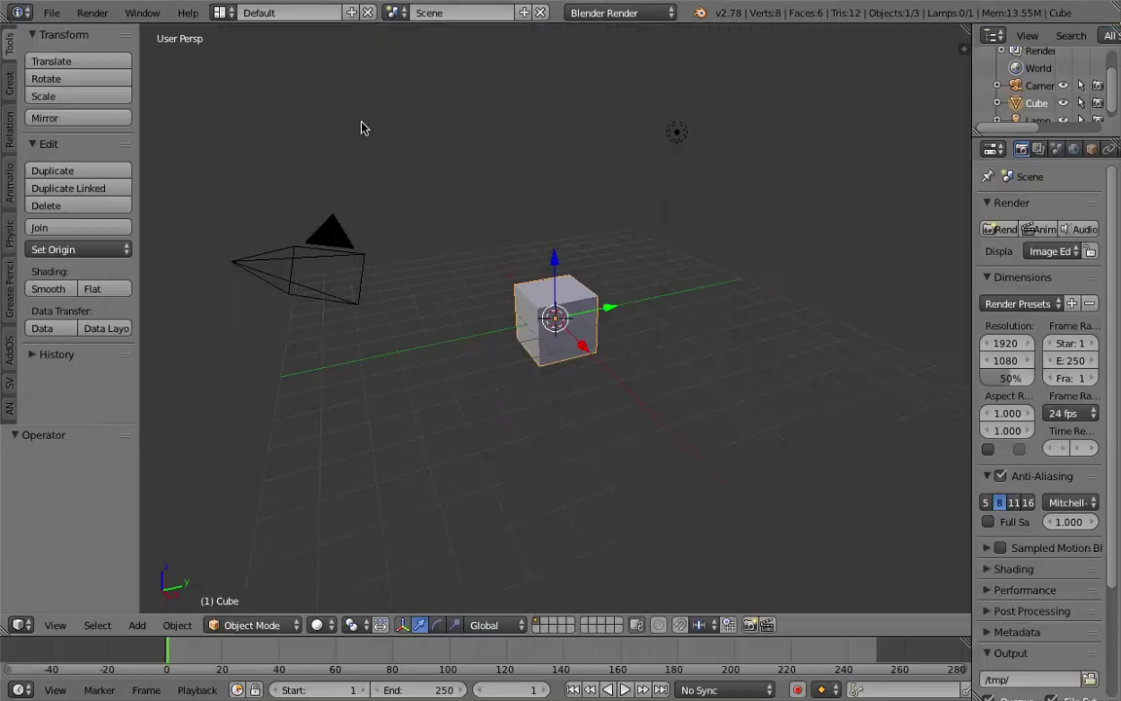
middle_click_drag(518, 261, 562, 264)
key("x")
left_click(547, 282)
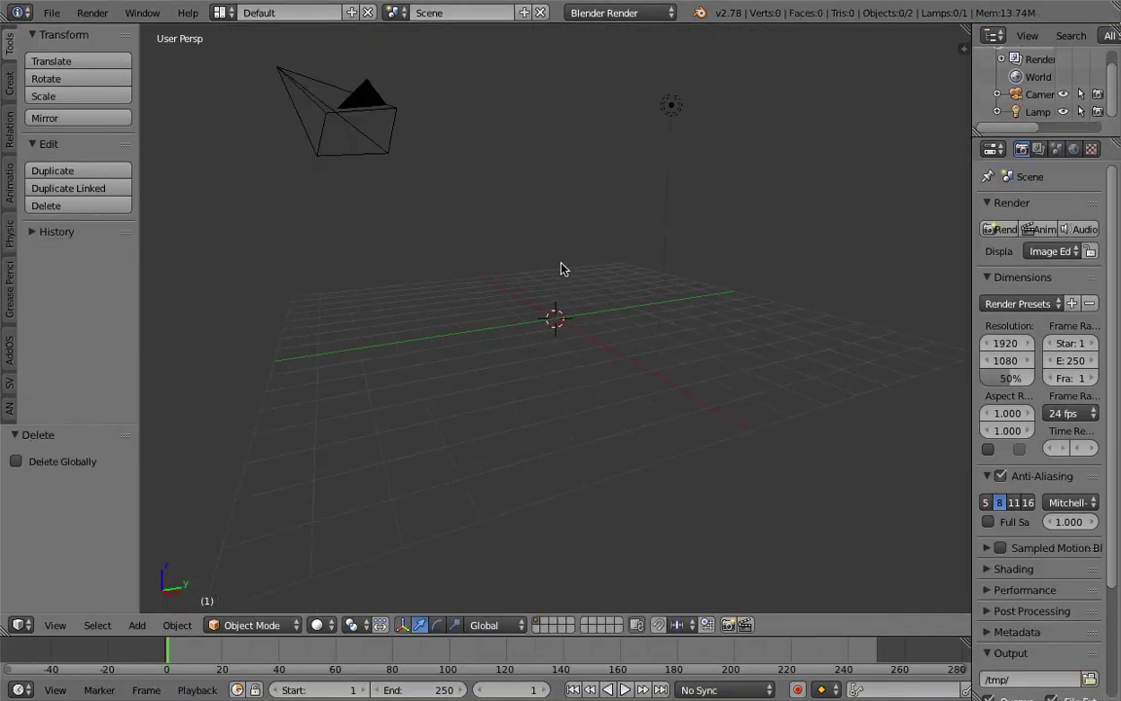
Add a Sapling tree to the empty scene and turn on its Bevel
key("space")
type("sapl")
key("Return")
middle_click_drag(504, 235, 385, 370)
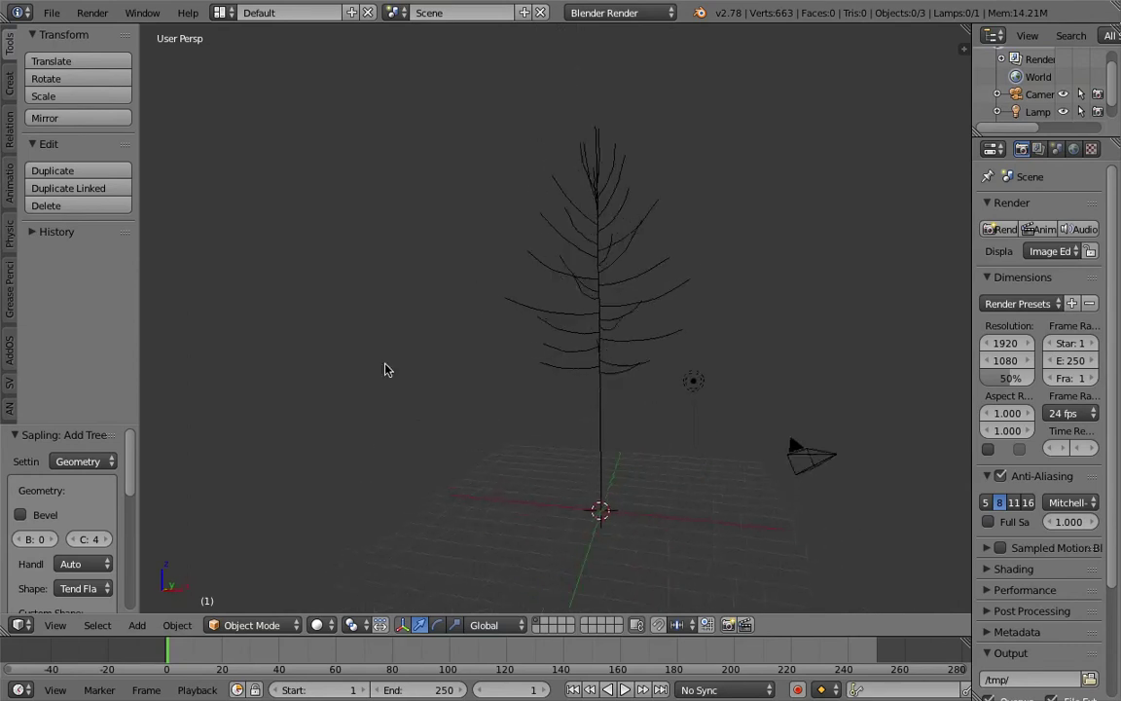
left_click_drag(139, 413, 178, 301)
left_click(20, 391)
middle_click_drag(321, 379, 393, 353)
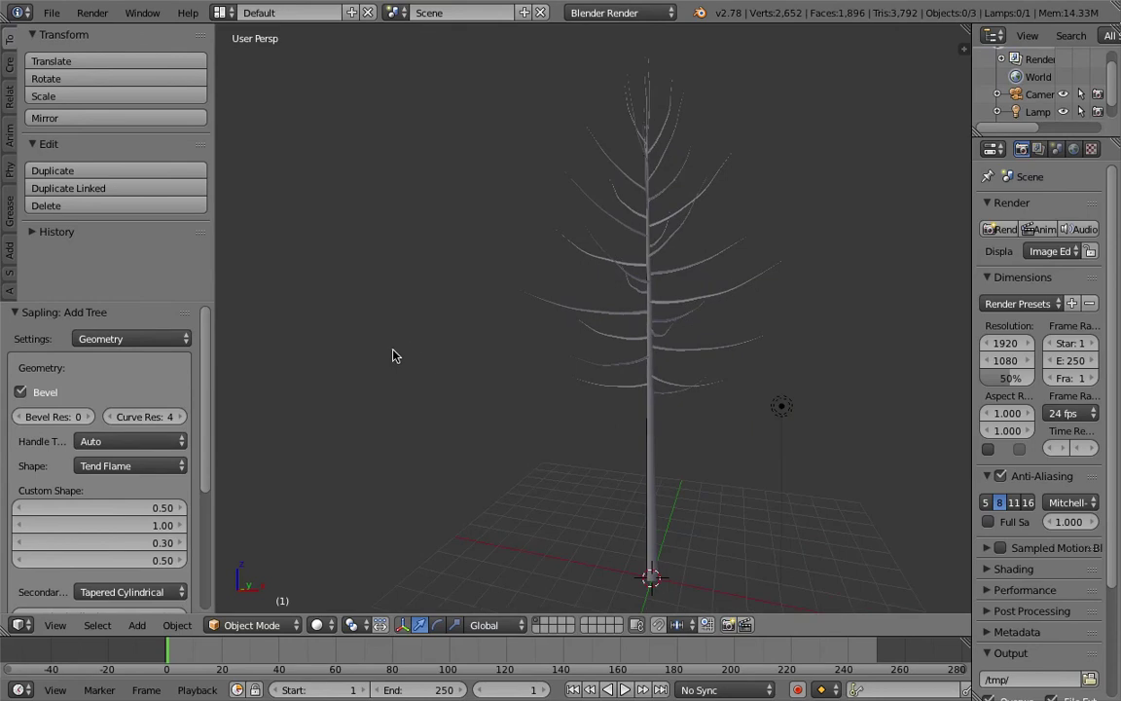
Show the tree's leaves, set their leaf scale to 0.56, and select the leaves object
left_click(146, 346)
left_click(134, 224)
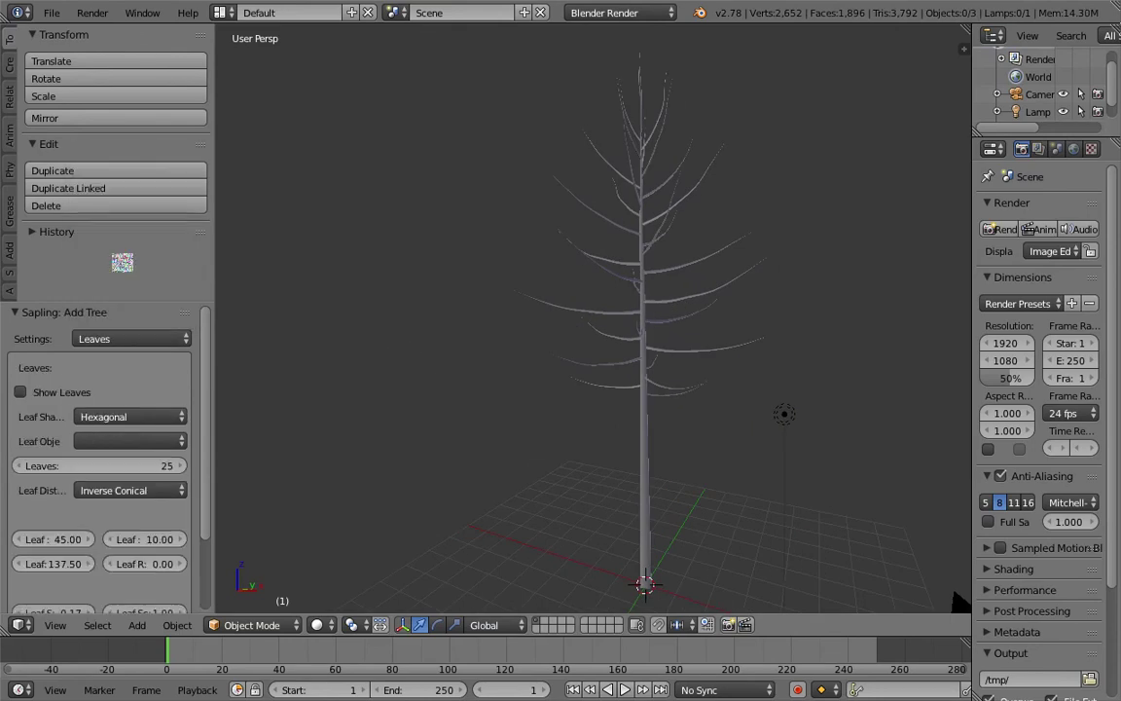
middle_click_drag(420, 361, 682, 380)
scroll(102, 582, "down", 3)
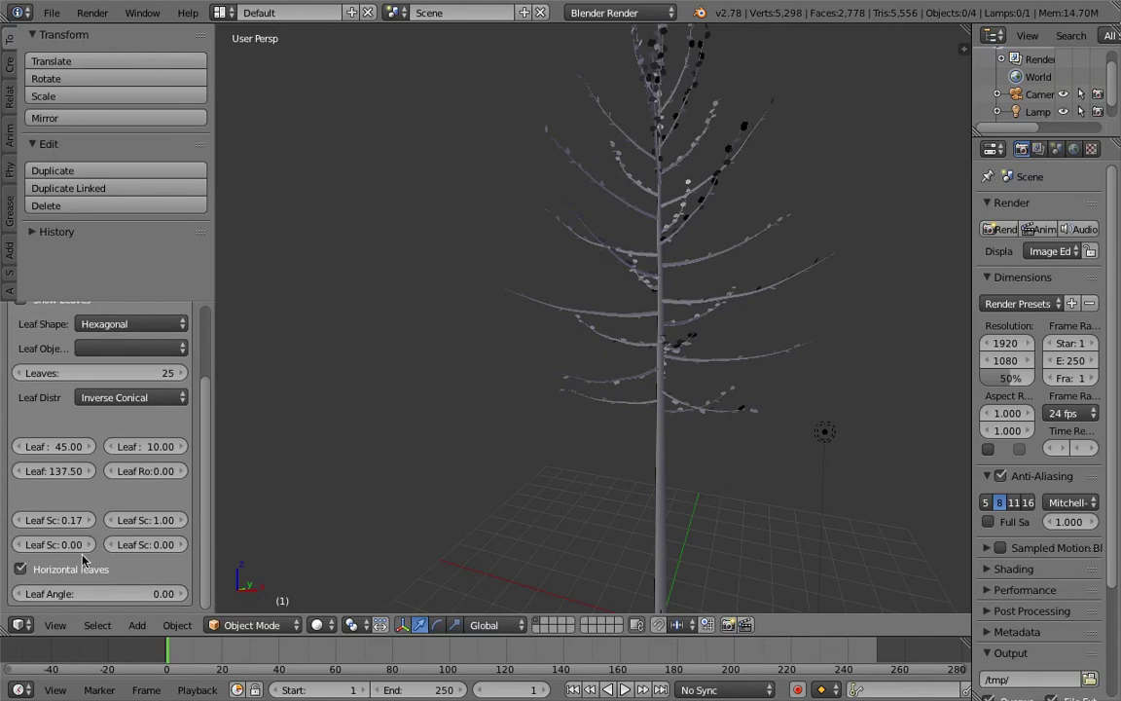
left_click_drag(54, 519, 942, 532)
middle_click_drag(943, 532, 604, 229)
right_click(680, 238)
middle_click_drag(680, 238, 487, 219)
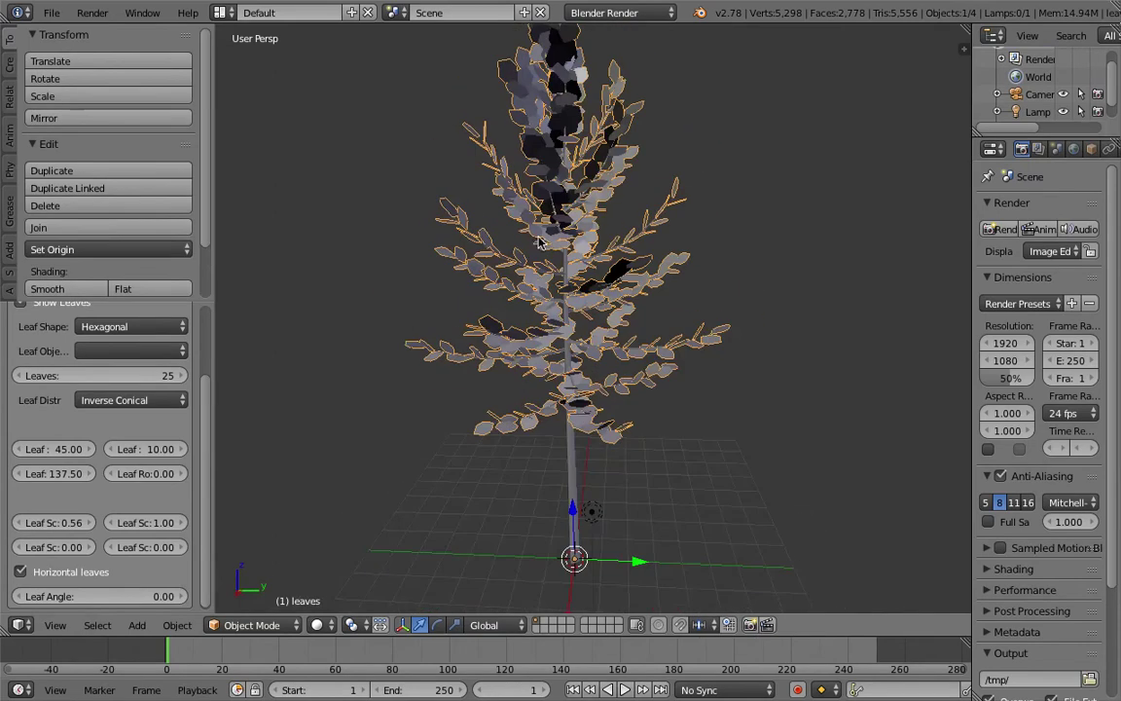
Reopen sapling_003.blend and save it under an incremented file name
left_click(52, 12)
mouse_move(122, 69)
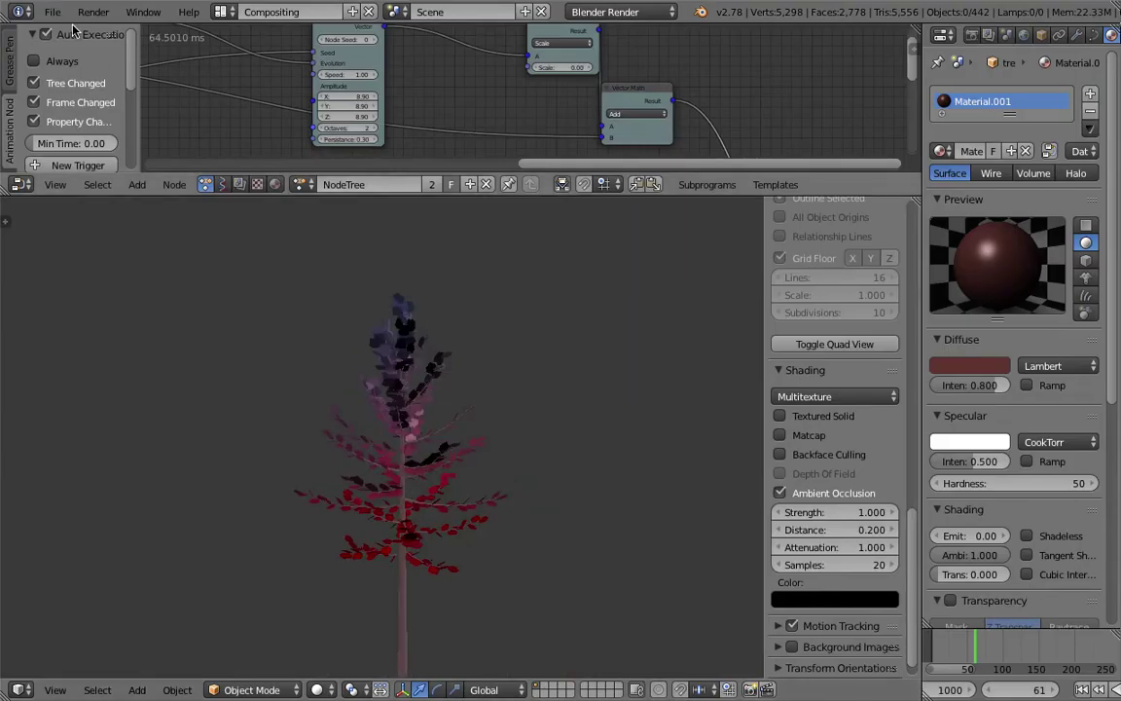
left_click(51, 12)
left_click(88, 164)
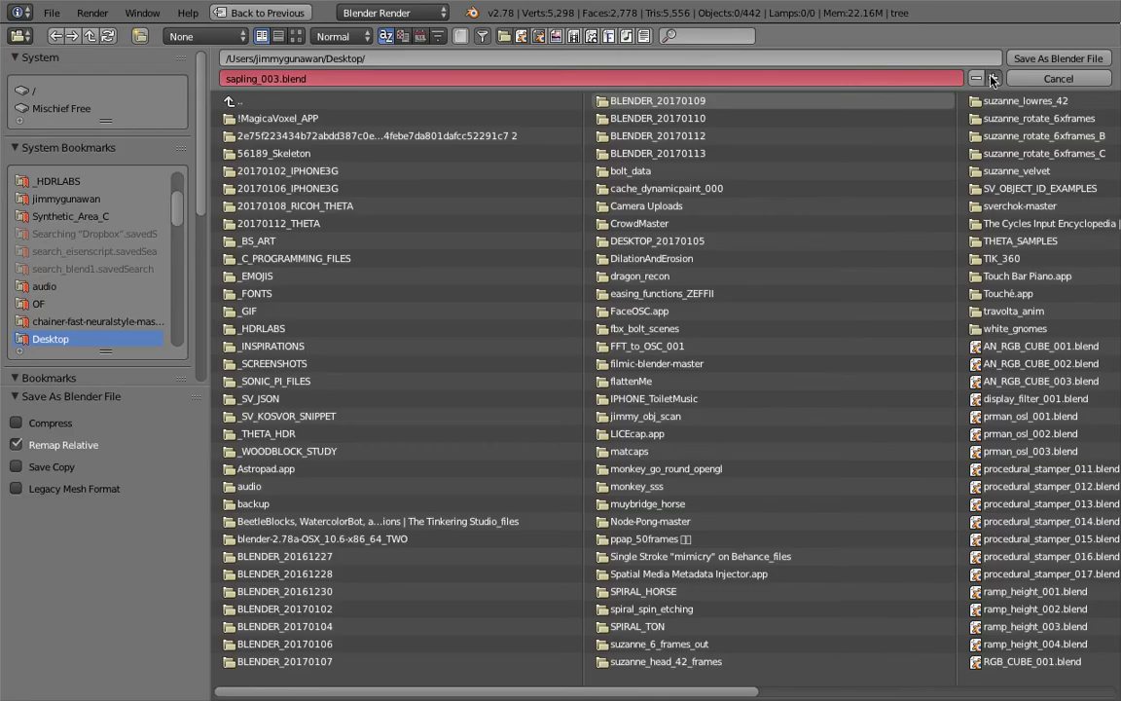
left_click(1037, 58)
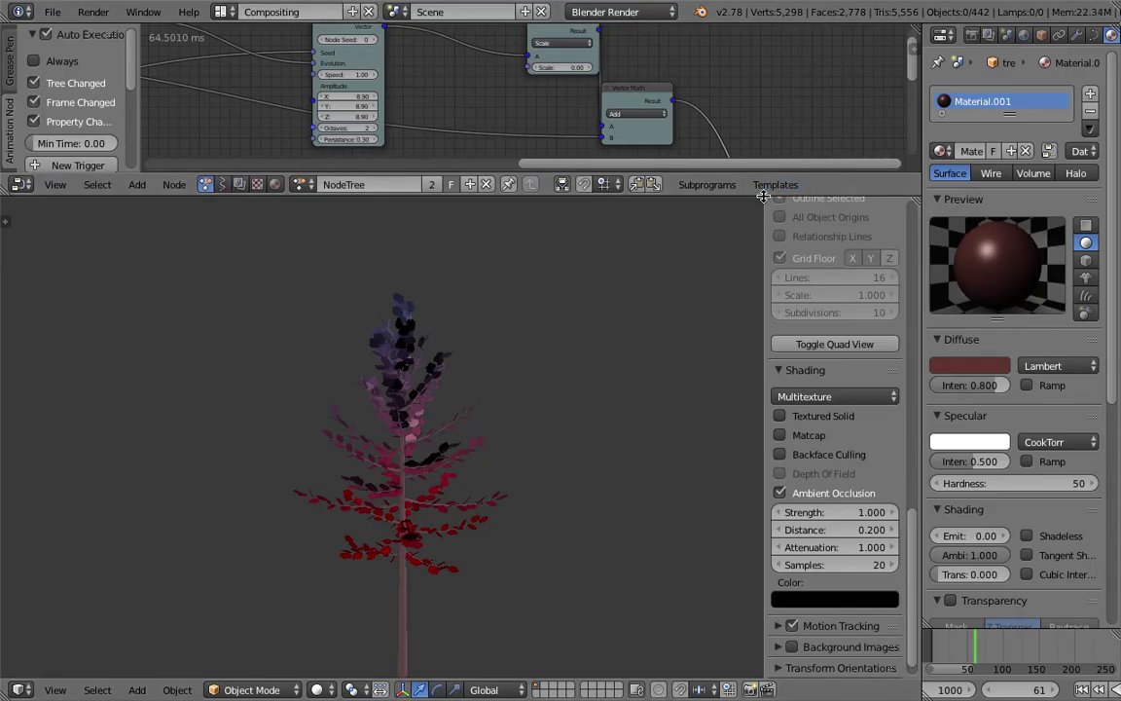
Inspect the coloured tree in the 3D view and enlarge the node editor above it
scroll(395, 514, "up", 3)
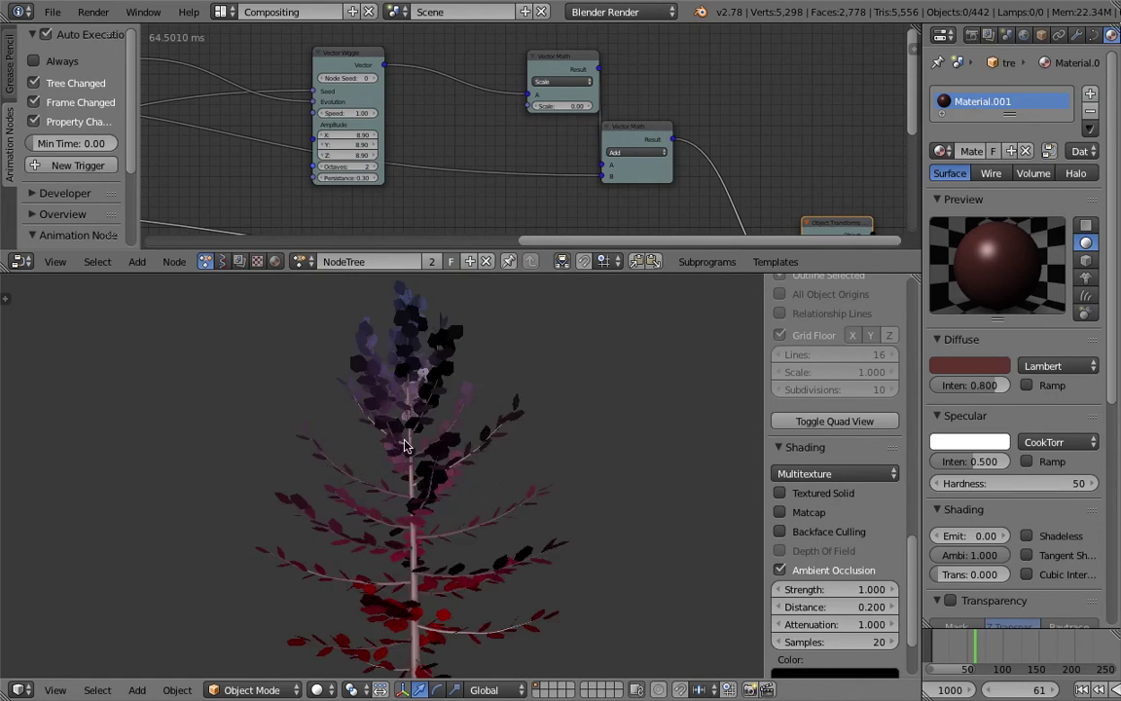
middle_click_drag(399, 494, 378, 434)
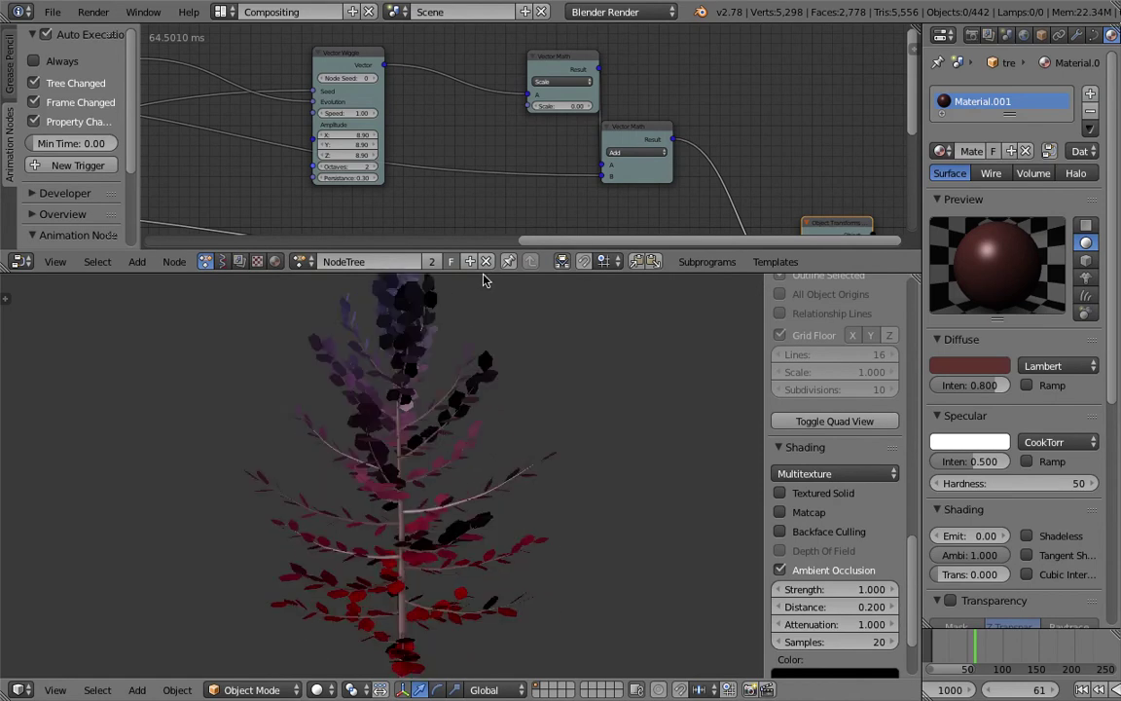
left_click_drag(483, 274, 488, 313)
scroll(487, 513, "down", 2)
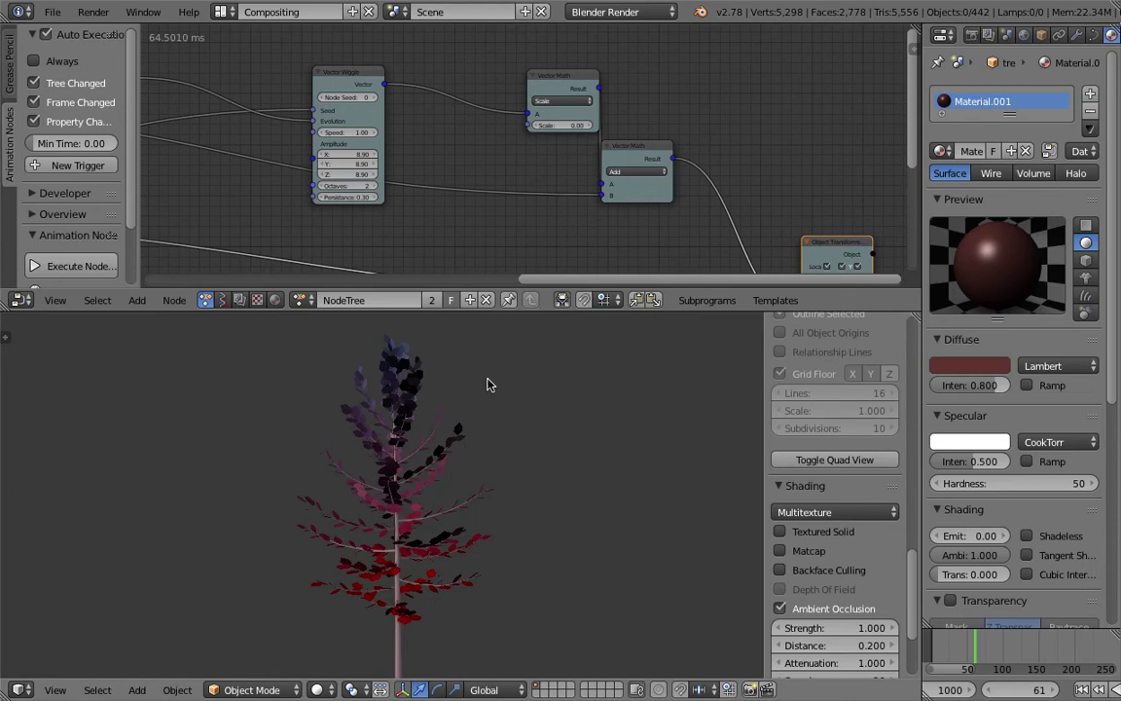
left_click_drag(537, 318, 537, 342)
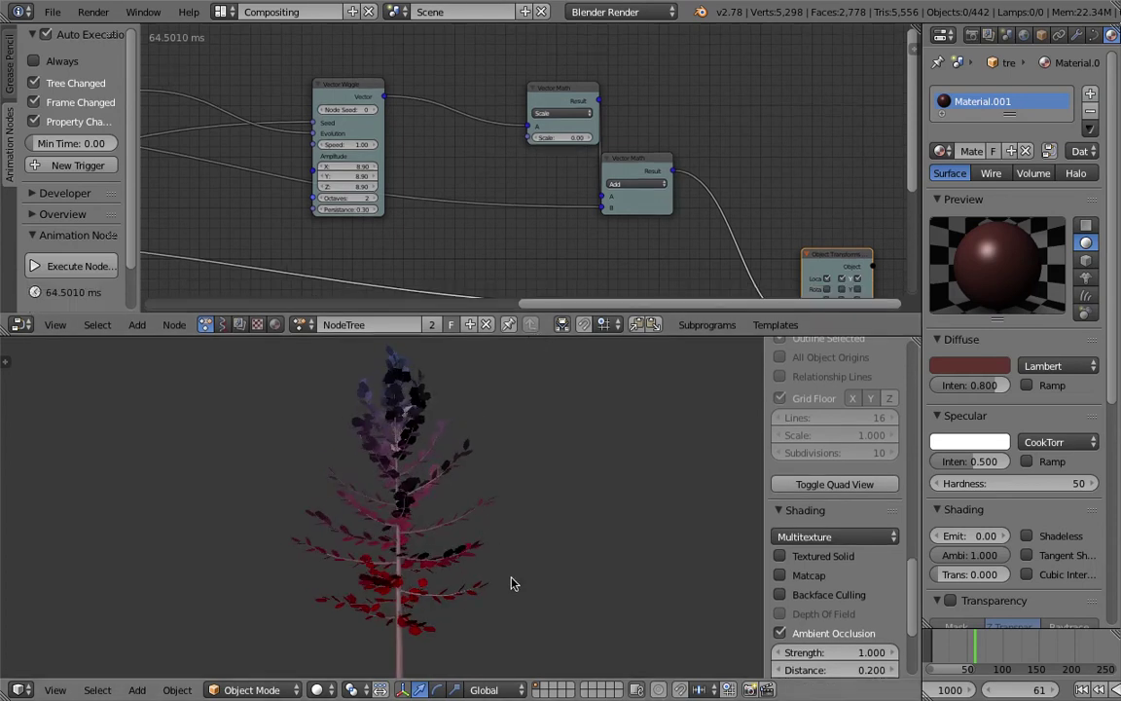
scroll(514, 584, "down", 1)
Sketch a vertical double-headed Grease Pencil arrow beside the tree, spanning most of its foliage height
left_click_drag(533, 404, 532, 587)
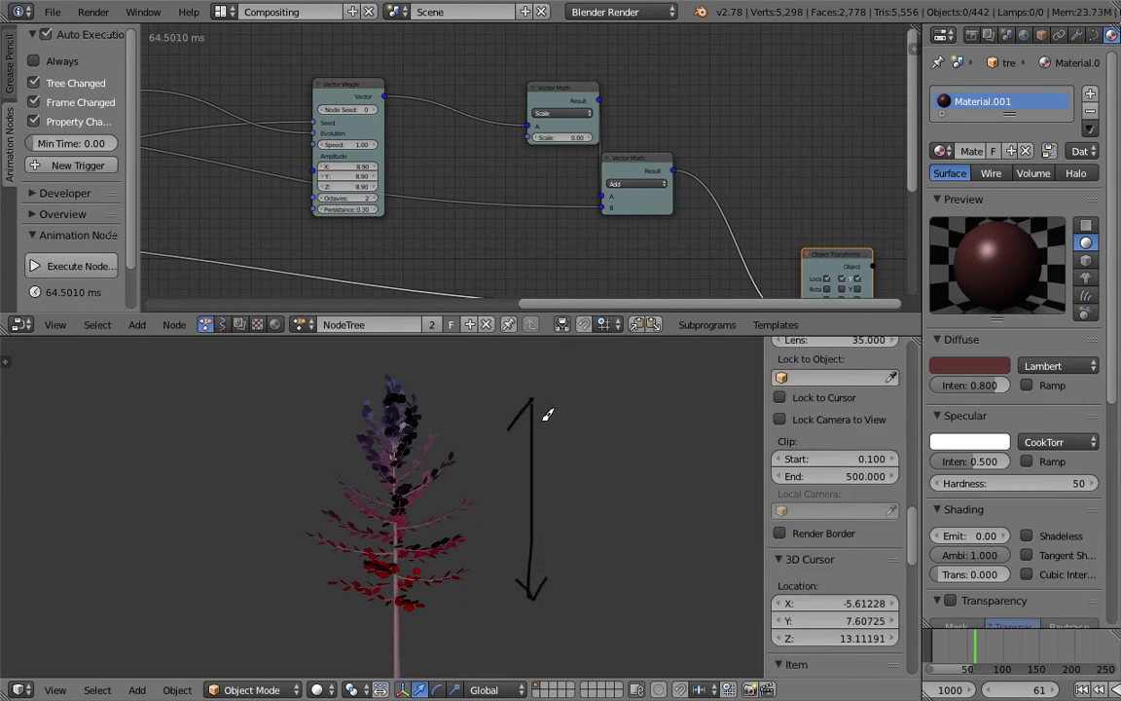
left_click_drag(542, 420, 548, 425)
middle_click_drag(547, 427, 448, 478)
Enlarge the node editor further, hide its tool shelf, and examine the node tree back to the Objects from Group node
middle_click_drag(393, 204, 443, 201)
scroll(438, 261, "down", 2)
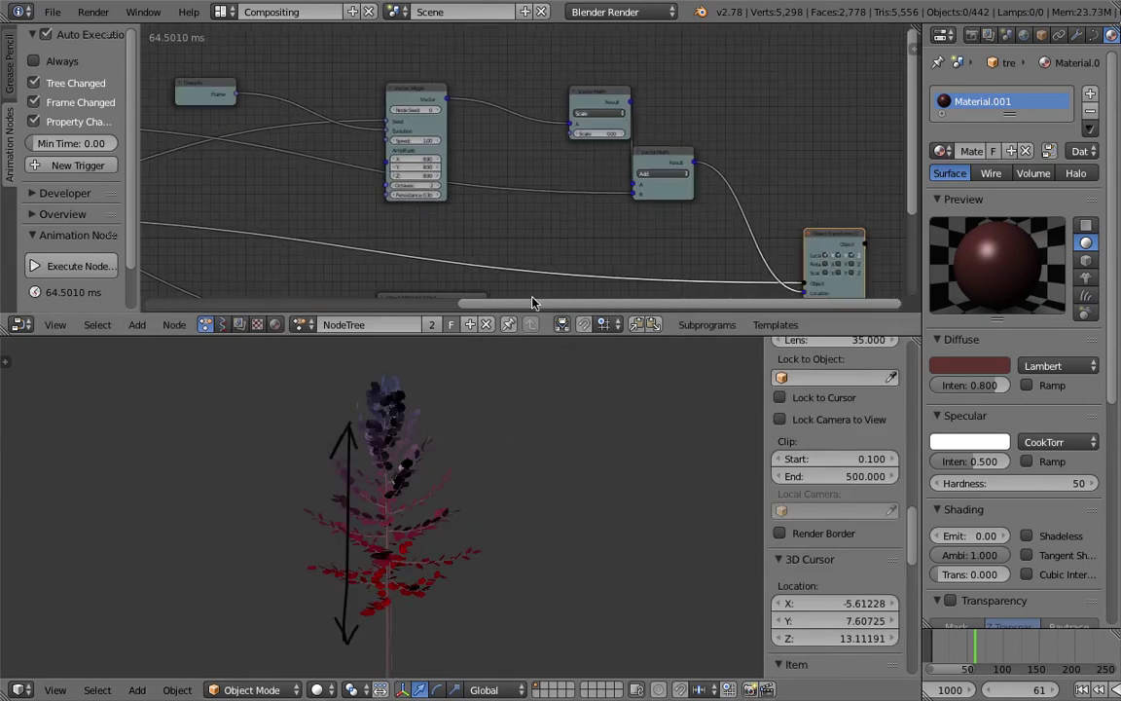
left_click_drag(540, 337, 540, 403)
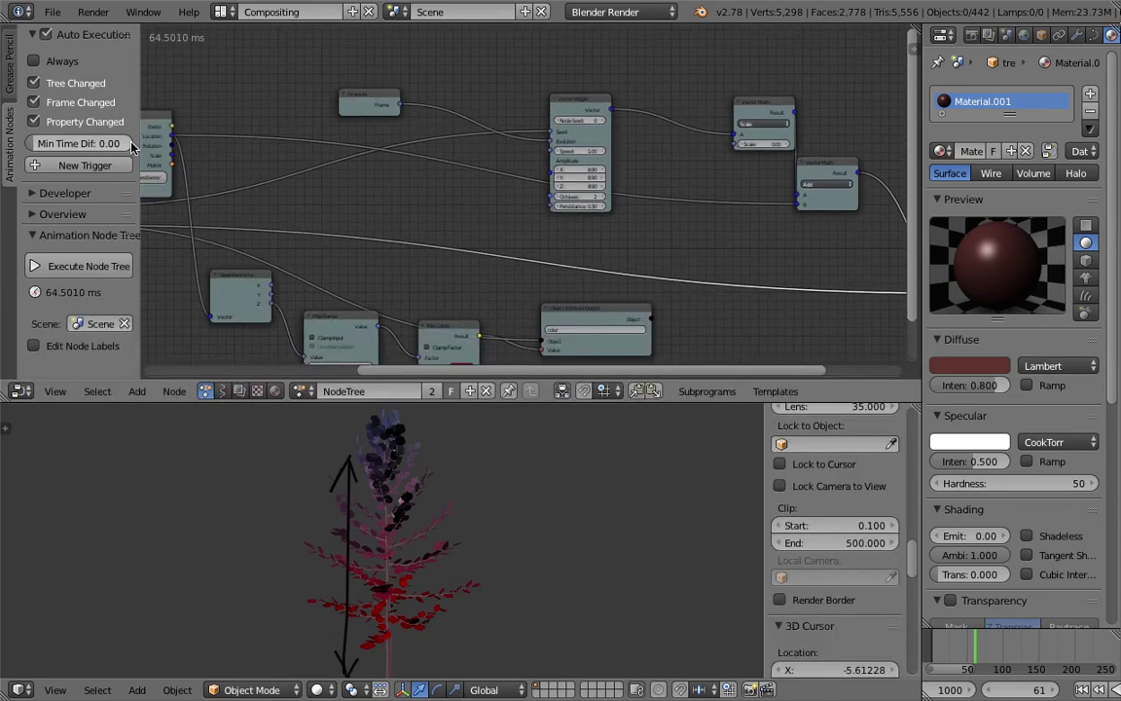
left_click_drag(141, 140, 3, 145)
middle_click_drag(256, 225, 444, 170)
scroll(425, 204, "up", 1)
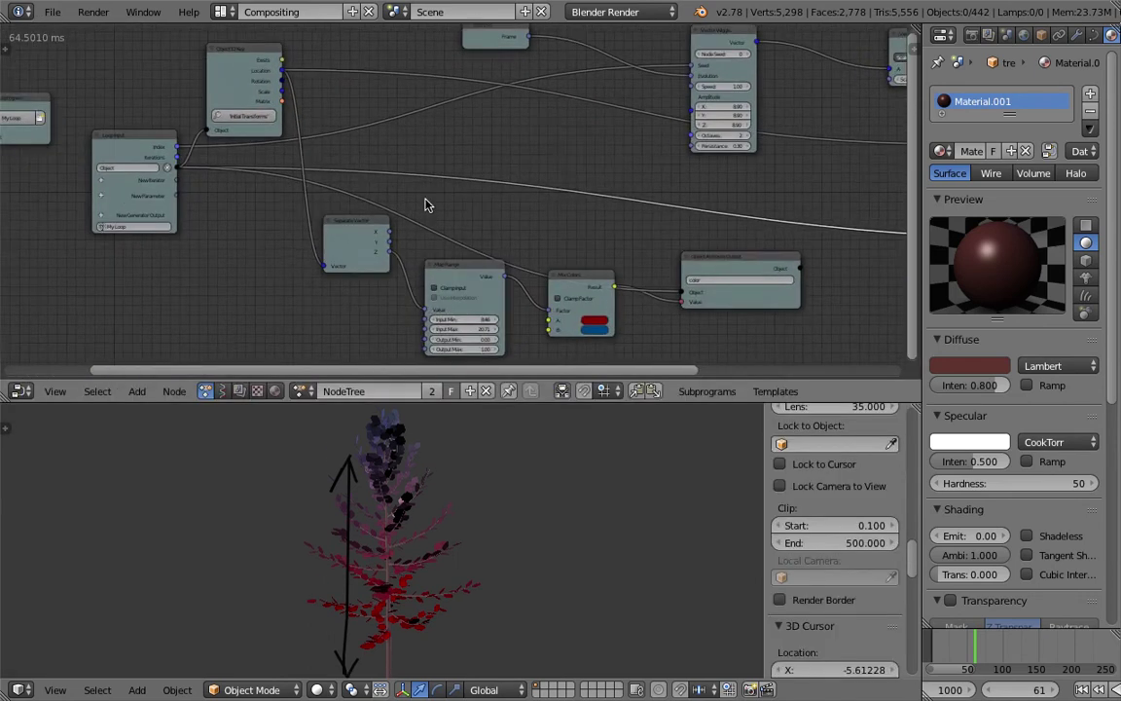
middle_click_drag(235, 197, 610, 230)
scroll(500, 227, "up", 4)
scroll(250, 188, "down", 1)
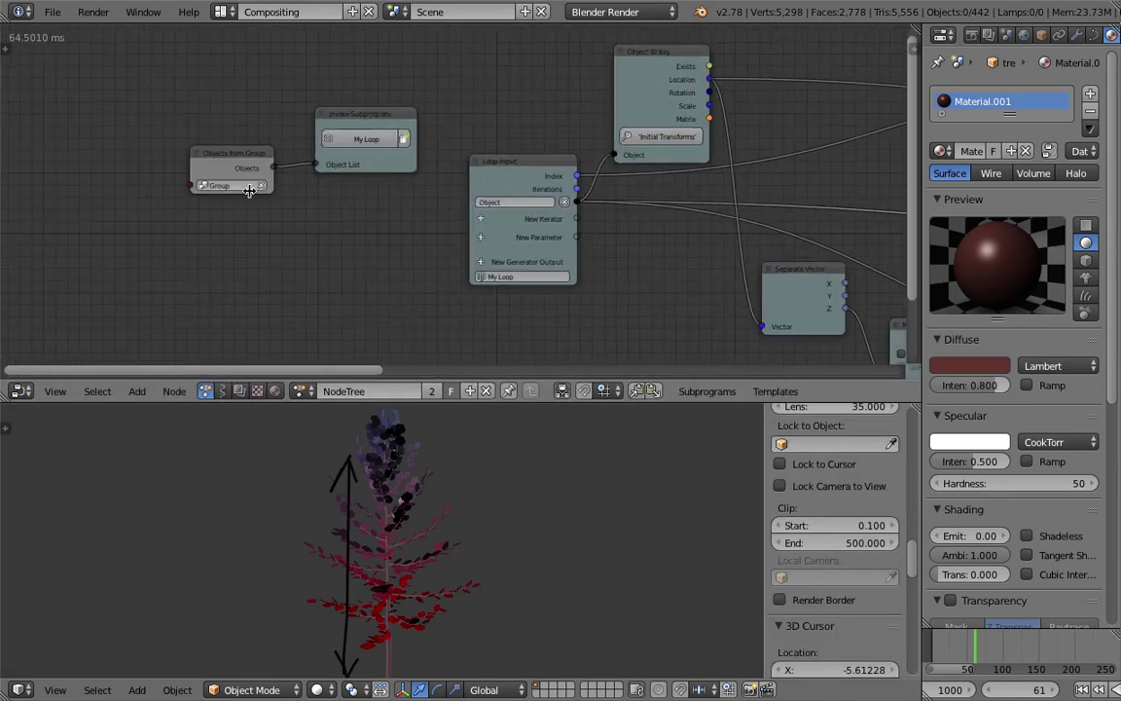
Move the Objects from Group node farther away from the Invoke Subprogram node
middle_click_drag(288, 203, 362, 188)
scroll(368, 188, "up", 1)
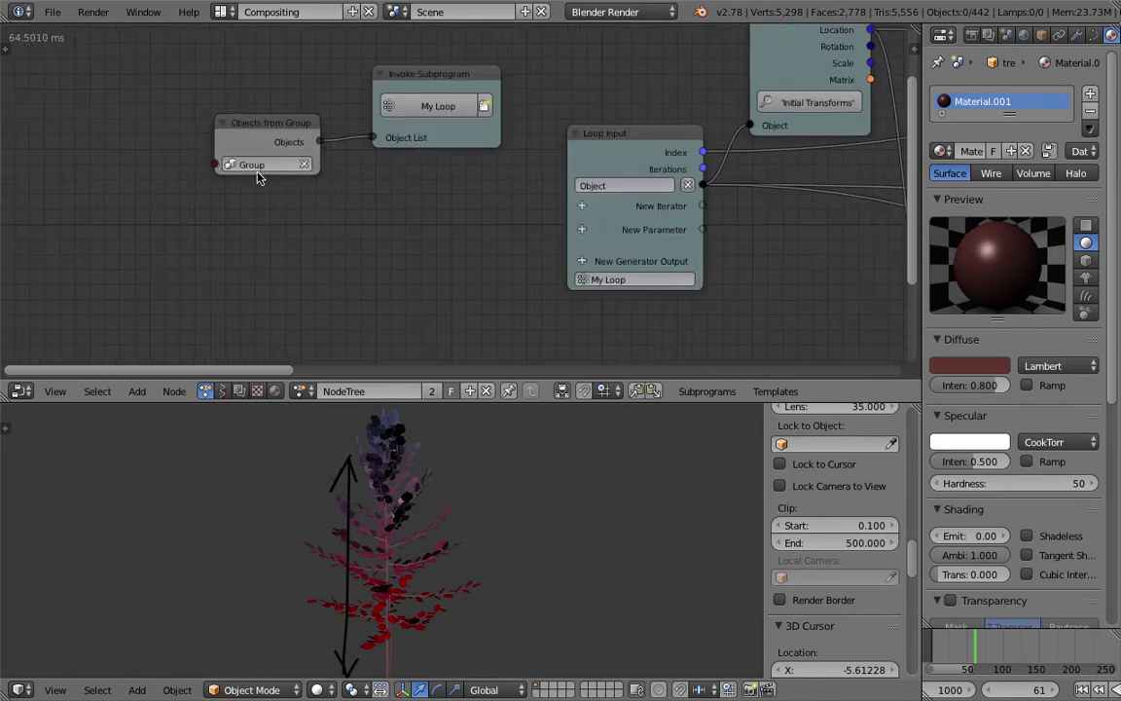
left_click_drag(258, 172, 119, 176)
Pick one leaf on the tree and select all leaves that share its group
right_click(404, 520)
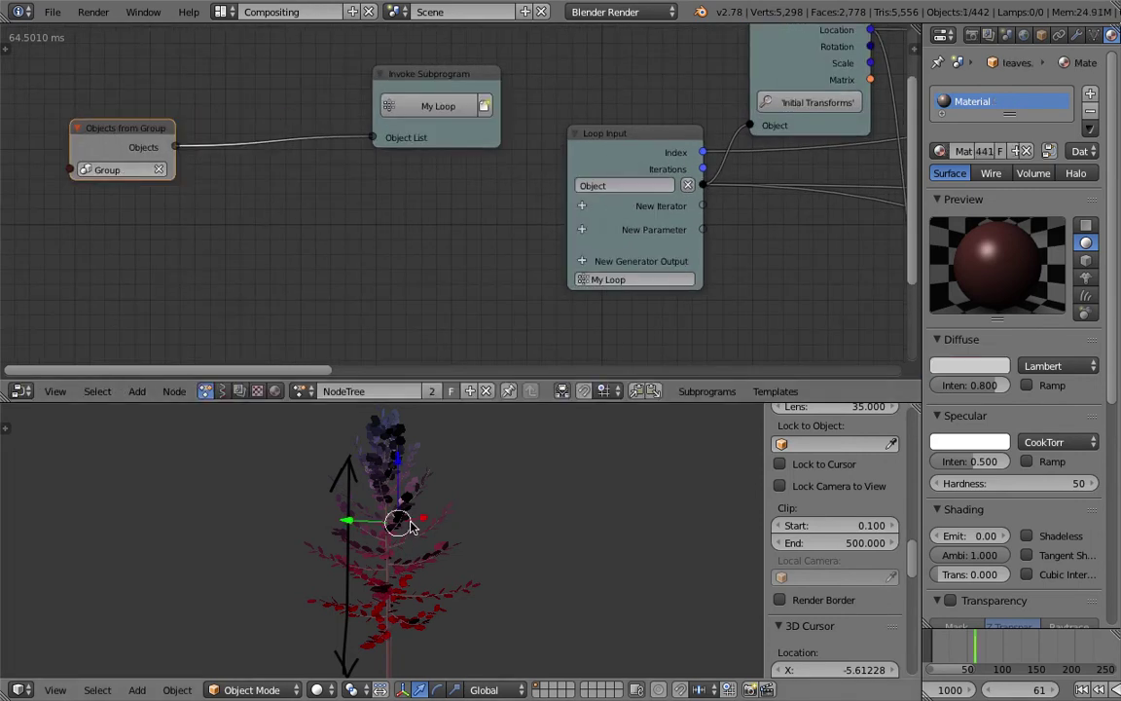
key("shift+g")
left_click(432, 521)
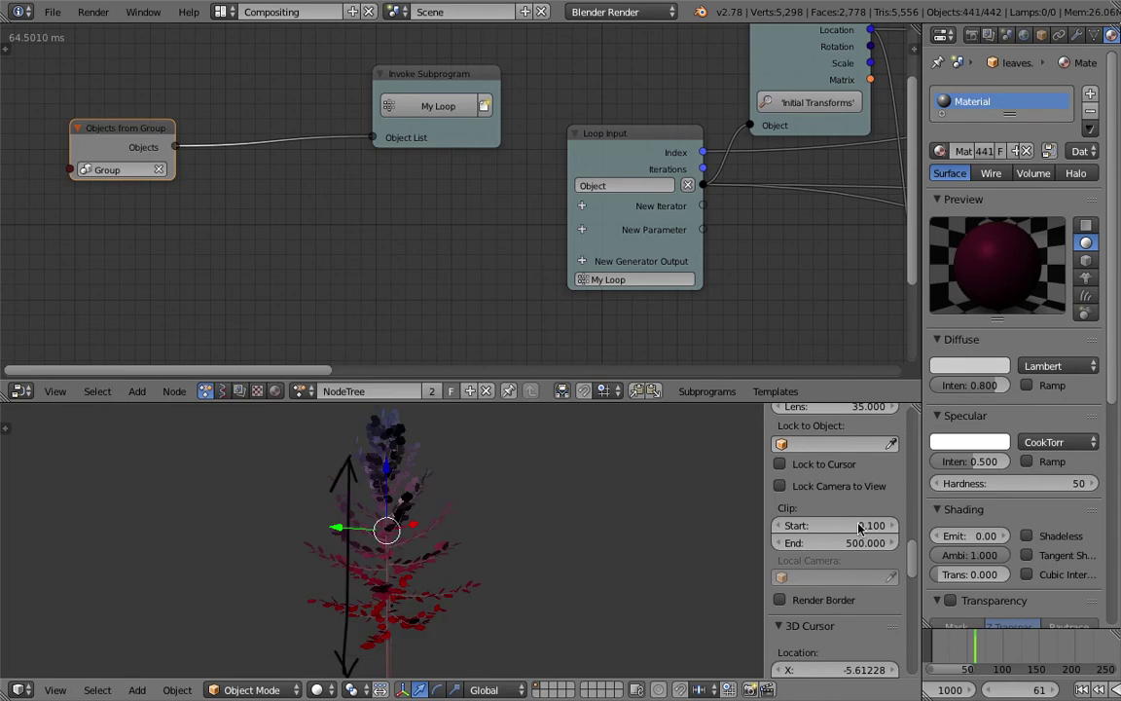
Turn off Only Render in the 3D view's display settings to show selection outlines and the grid
scroll(829, 584, "up", 3)
scroll(830, 572, "up", 4)
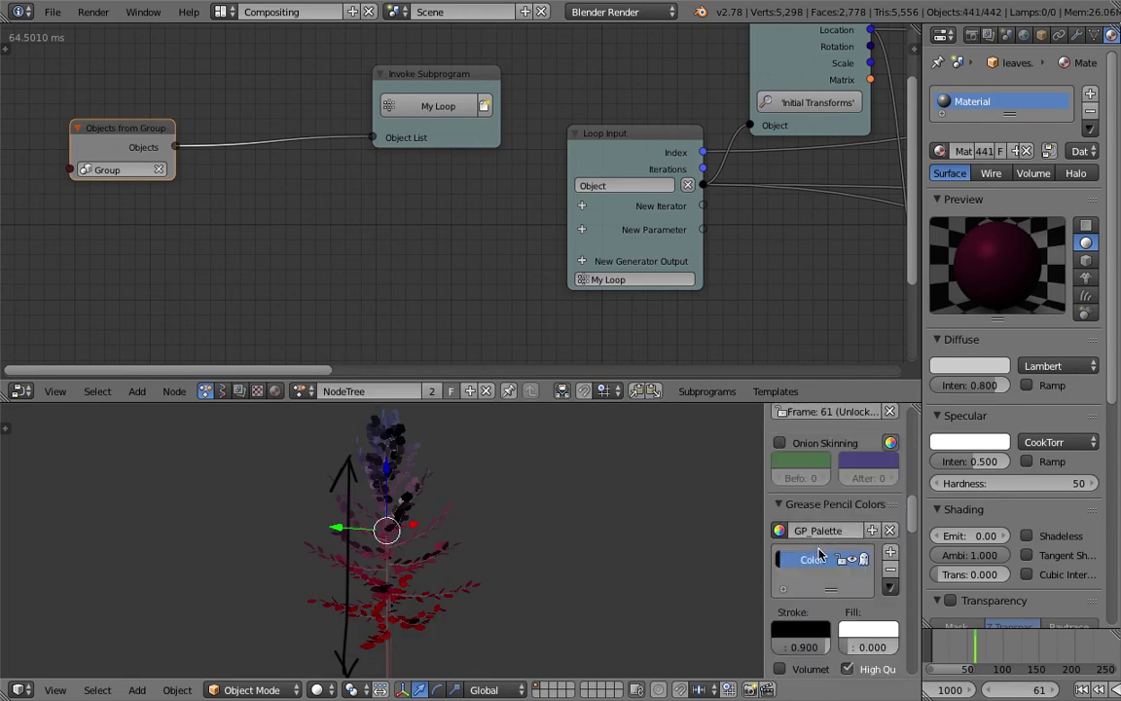
scroll(818, 574, "down", 10)
scroll(814, 576, "down", 3)
left_click(780, 564)
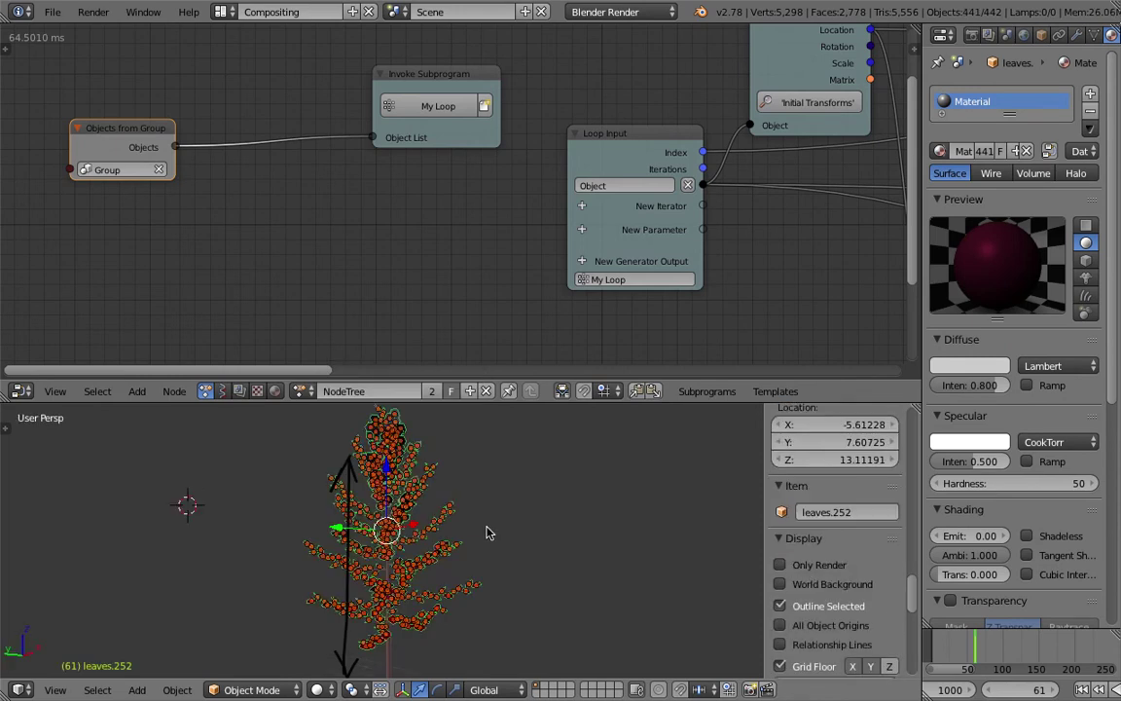
Pick individual leaves up close, select the whole leaf group from one of them, and deselect everything
middle_click_drag(487, 530, 343, 495)
scroll(356, 491, "up", 3)
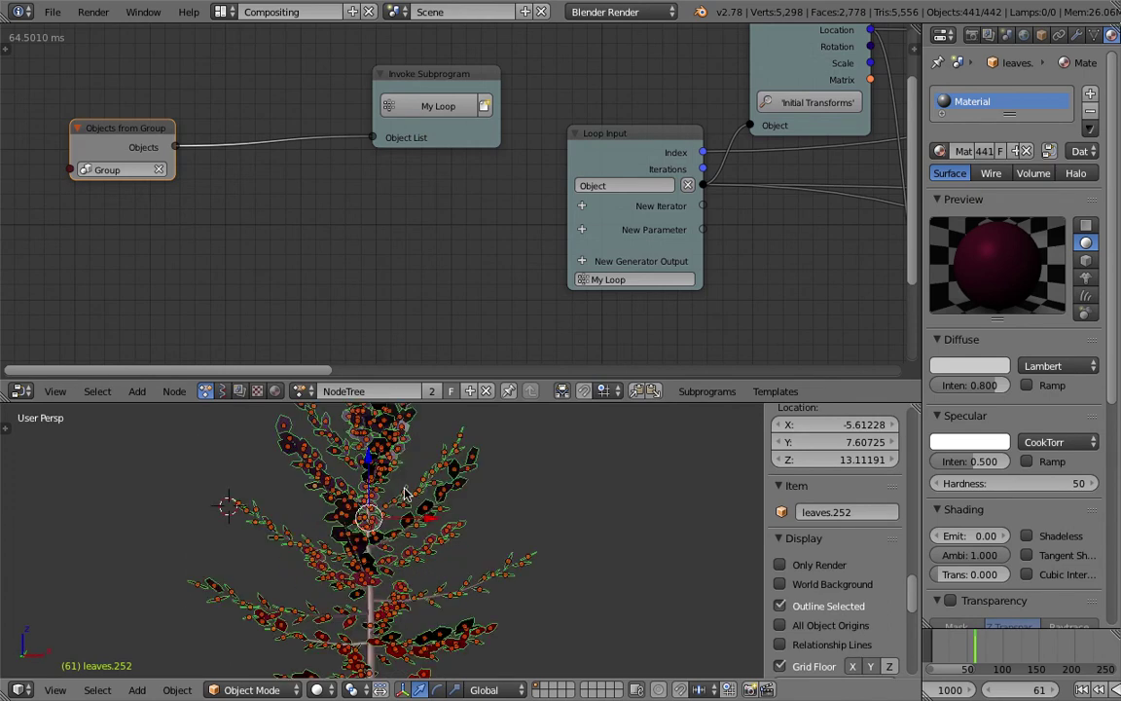
right_click(443, 494)
right_click(465, 486)
right_click(380, 492)
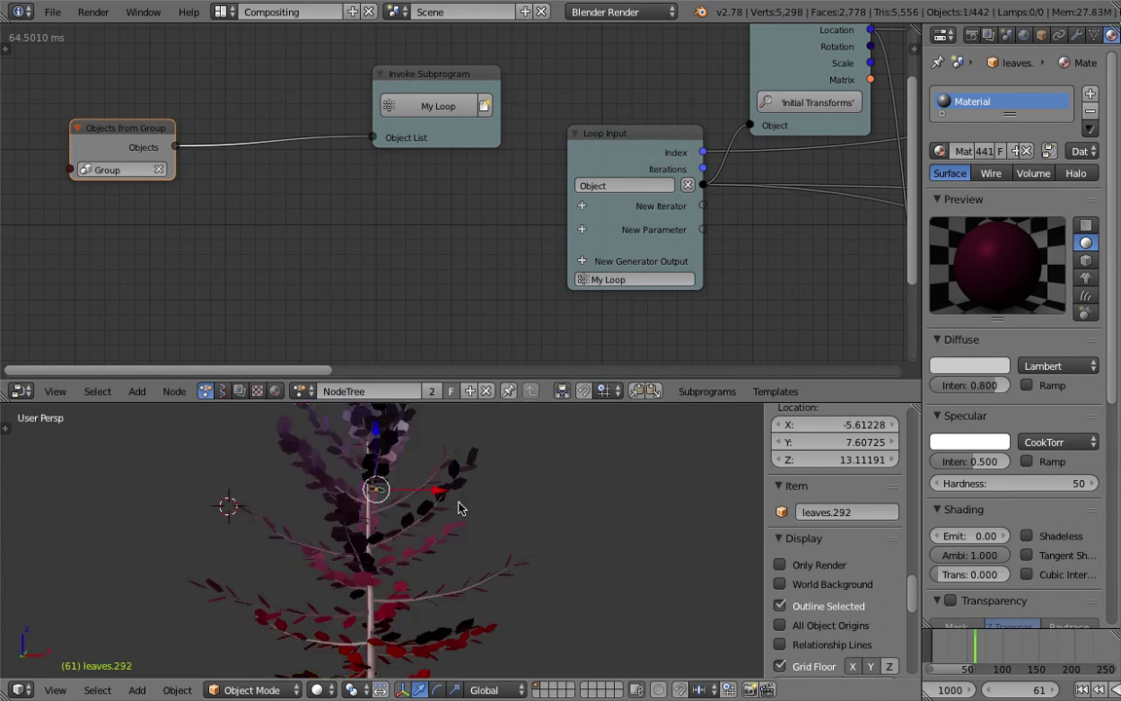
key("shift+g")
left_click(475, 503)
middle_click_drag(475, 503, 486, 523)
key("a")
Arrange the Objects from Group and Invoke Subprogram nodes close together, well apart from Loop Input
middle_click_drag(171, 214, 181, 234)
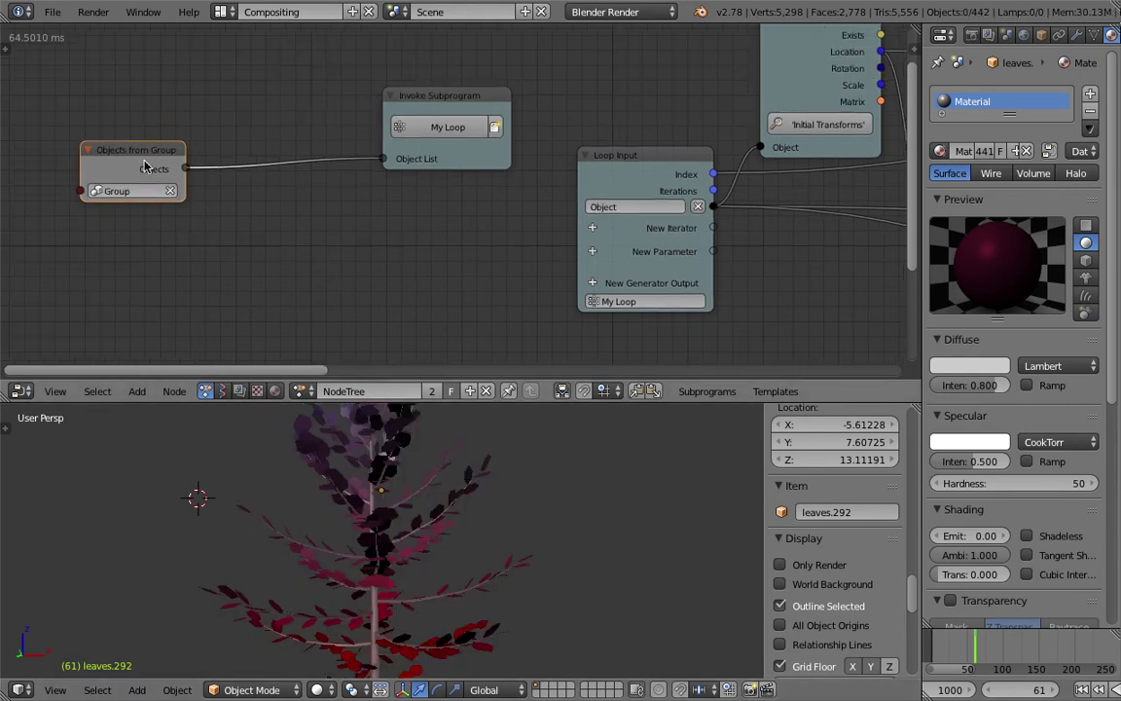
left_click_drag(145, 168, 149, 174)
left_click_drag(402, 90, 281, 118)
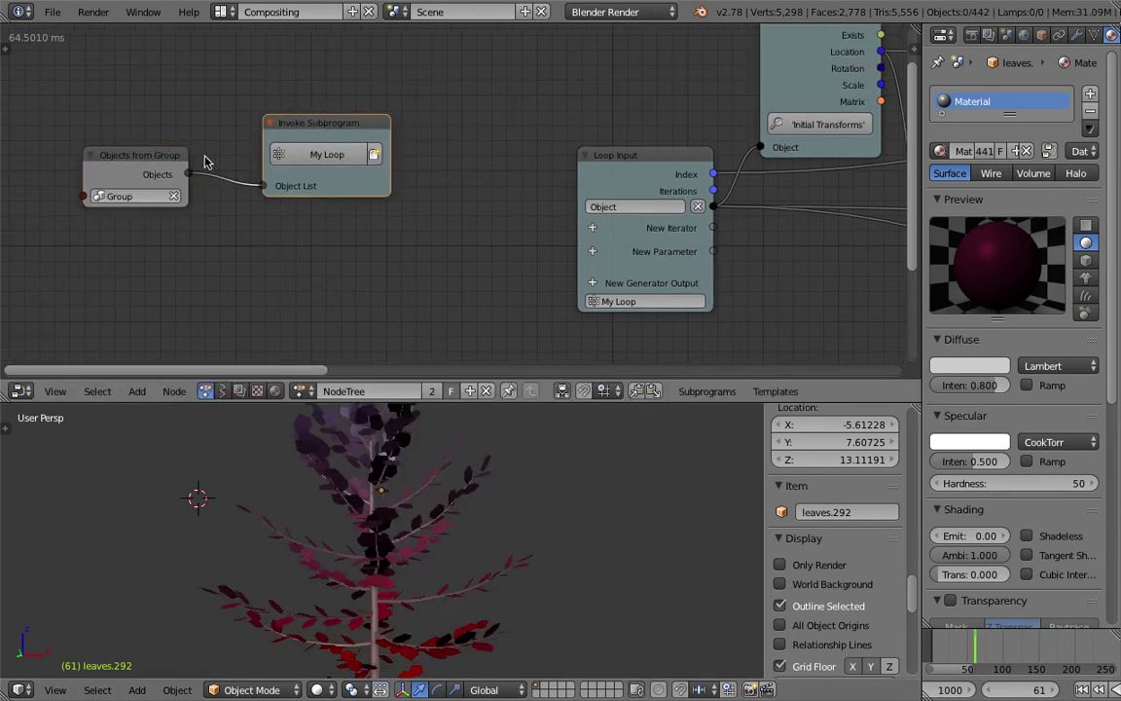
left_click_drag(158, 163, 142, 152)
left_click_drag(312, 126, 283, 136)
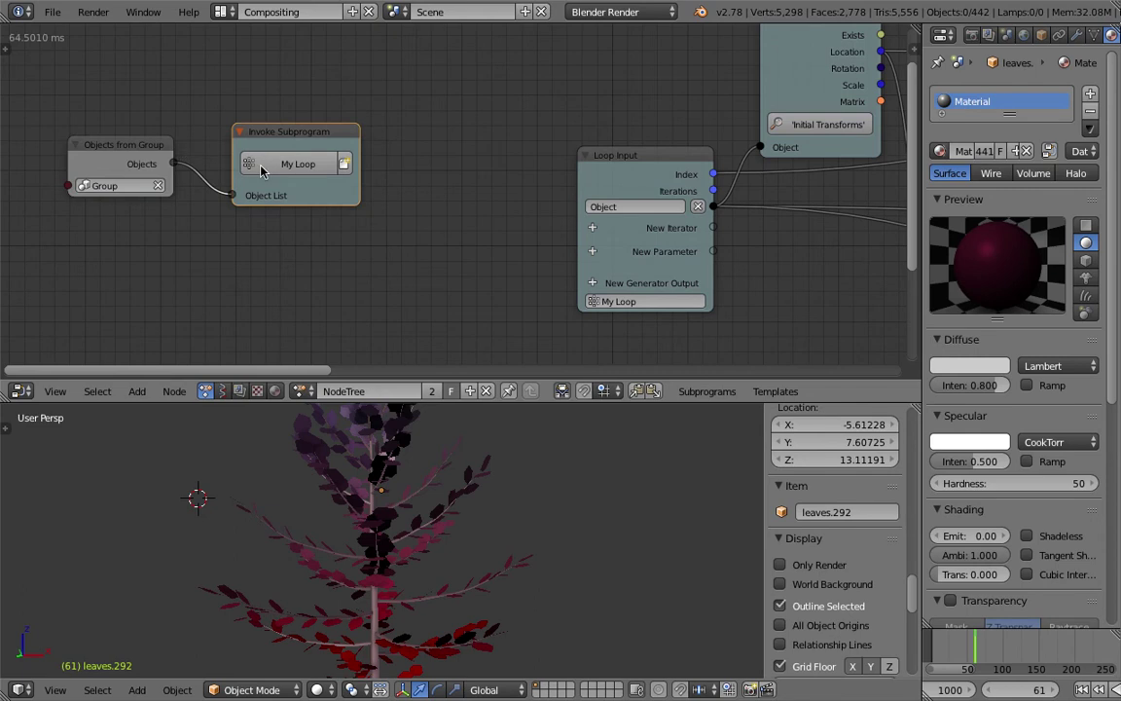
Move the Loop Input node closer to Invoke Subprogram and shift the Object ID Key node slightly the same way
middle_click_drag(548, 127, 261, 151)
scroll(292, 174, "down", 3)
left_click_drag(341, 181, 284, 179)
middle_click_drag(432, 255, 380, 244)
scroll(456, 220, "down", 1)
left_click_drag(414, 65, 383, 58)
scroll(383, 63, "up", 3)
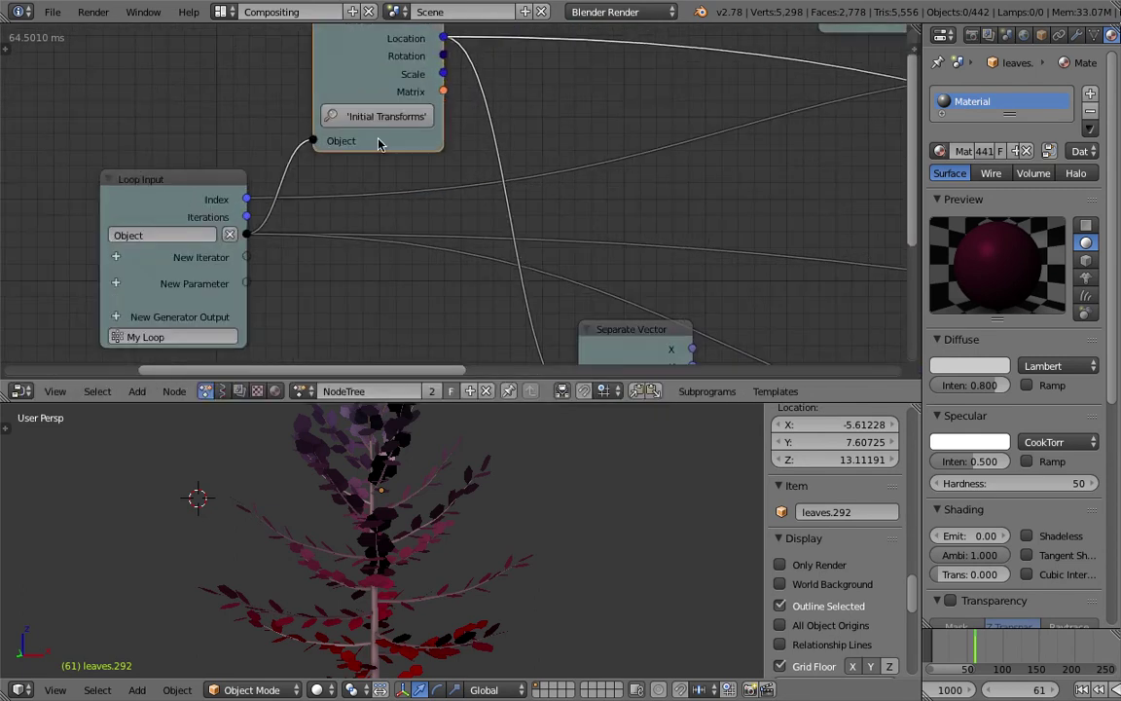
Shift the Separate Vector node closer to Loop Input and move the Map Range node nearer to Separate Vector
scroll(535, 253, "down", 2)
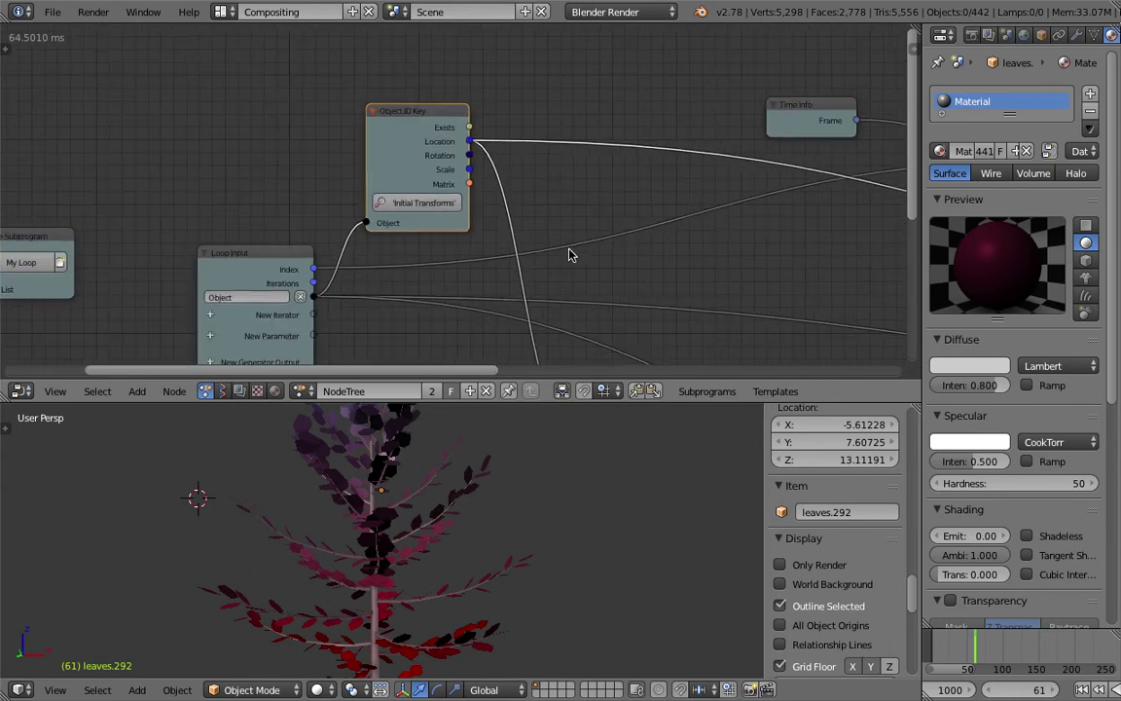
scroll(462, 98, "down", 1)
middle_click_drag(490, 183, 451, 138)
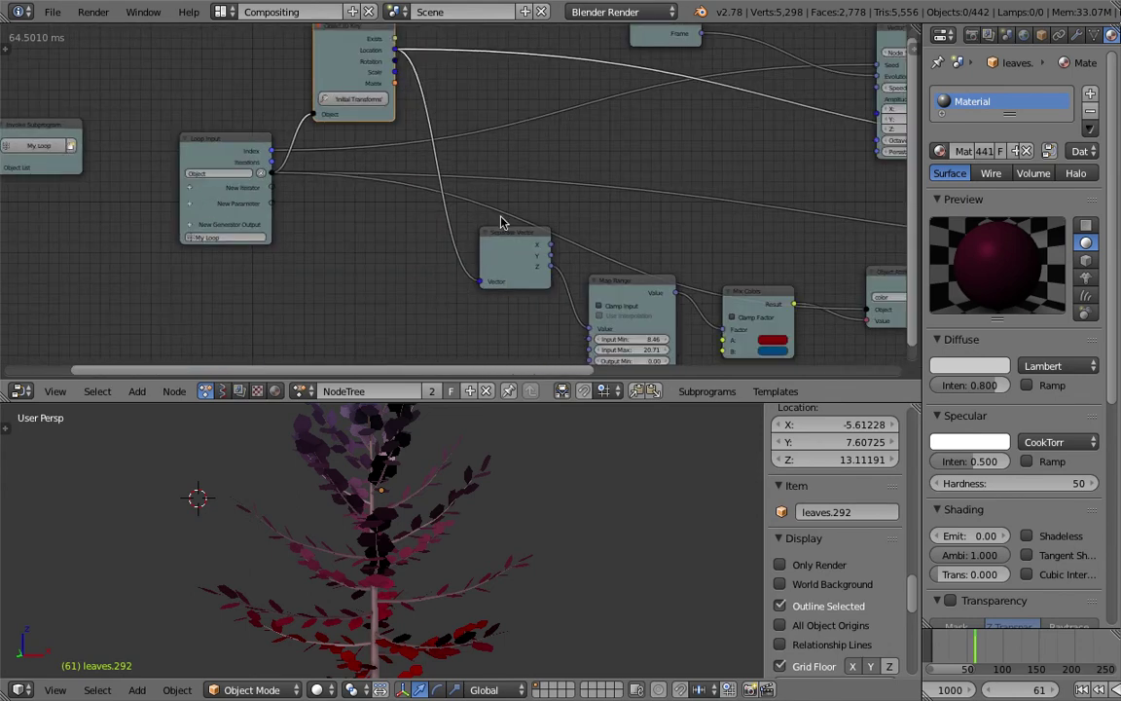
left_click_drag(504, 230, 467, 226)
scroll(449, 240, "up", 4)
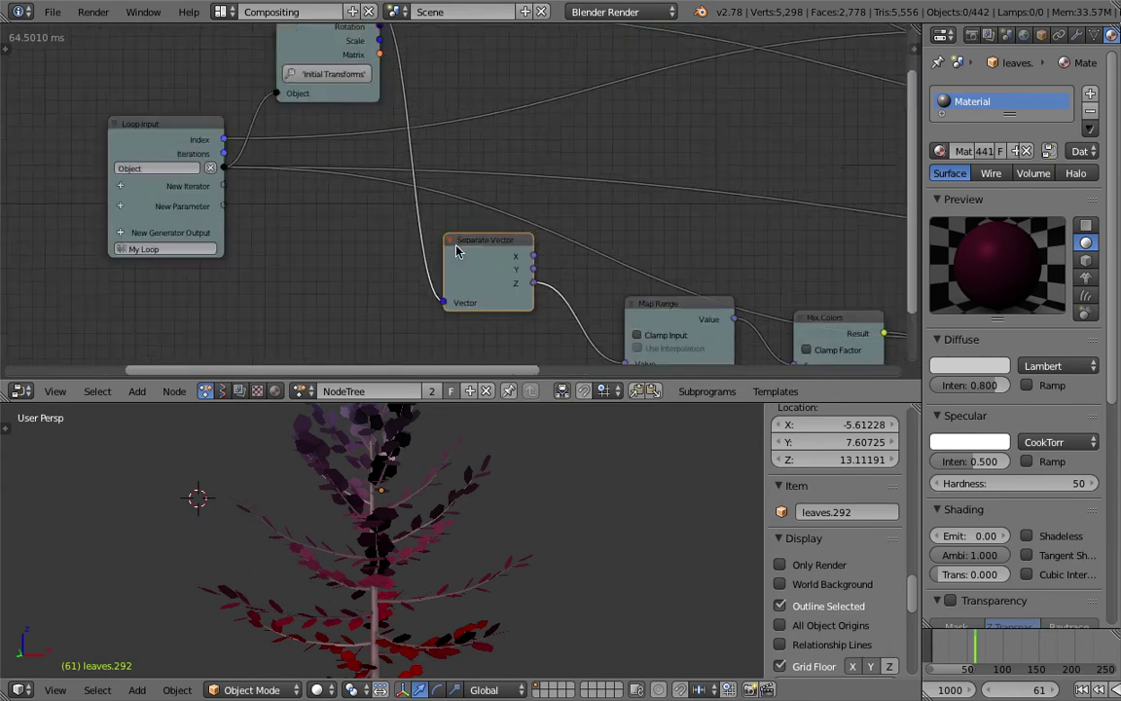
middle_click_drag(464, 183, 409, 164)
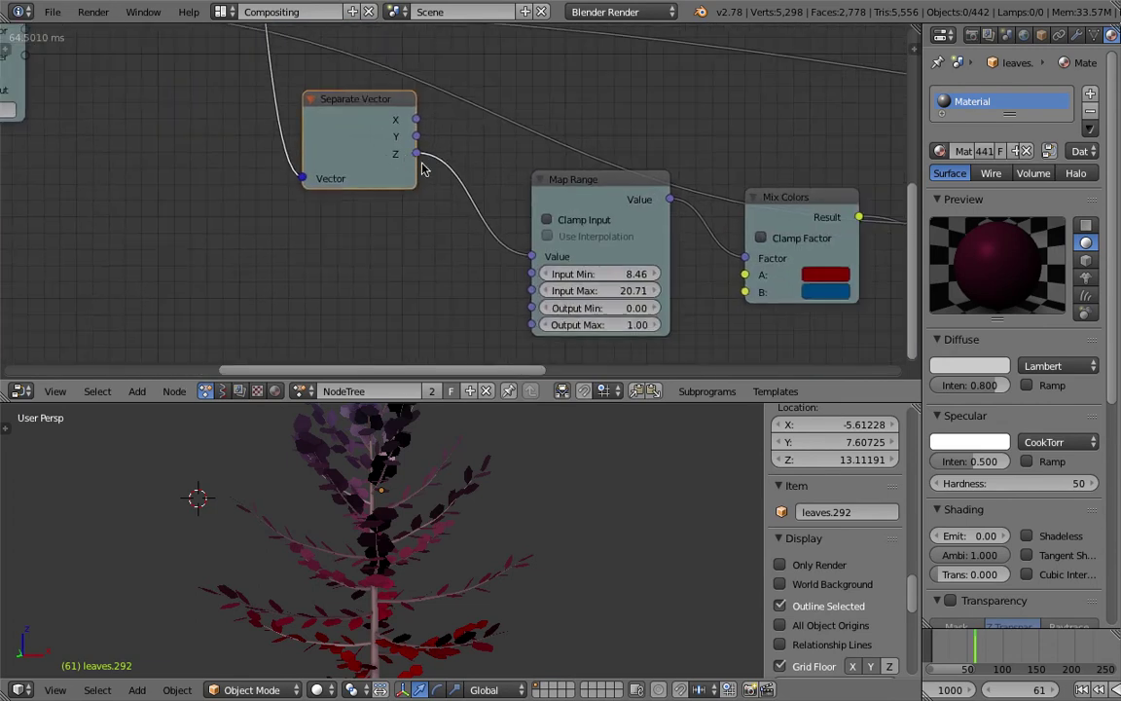
left_click_drag(575, 189, 511, 196)
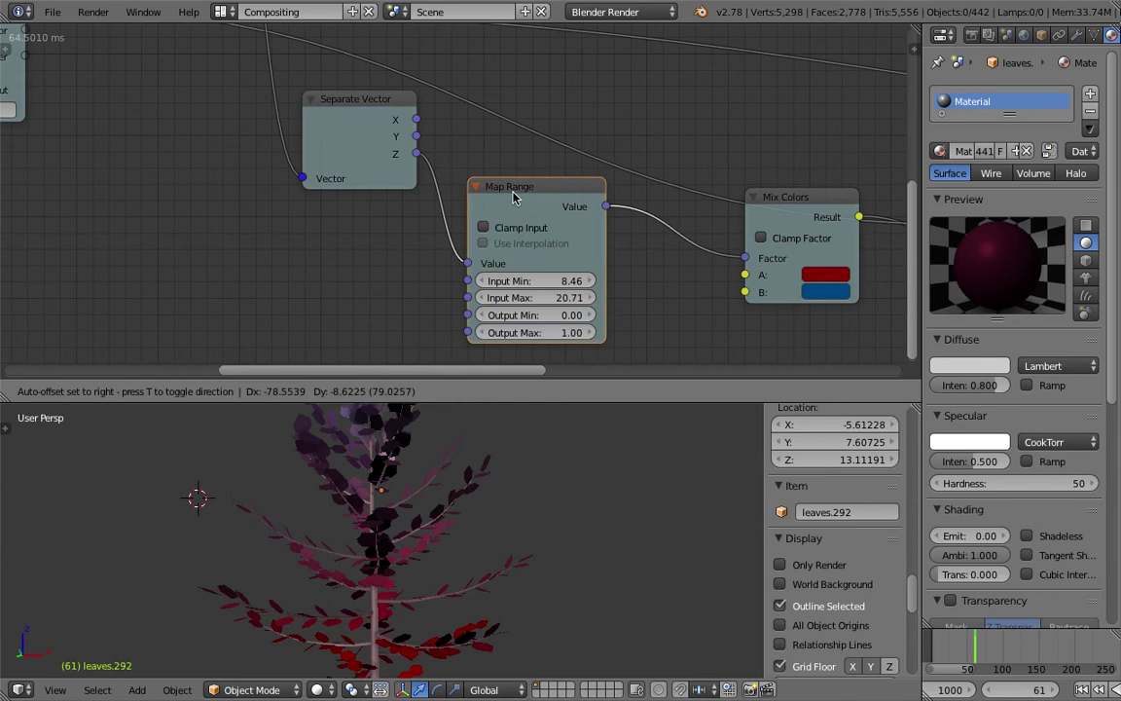
Enlarge the 3D view and sketch a double-headed Grease Pencil arrow with short marks at the foliage's top and bottom heights
middle_click_drag(518, 268, 461, 216)
scroll(457, 212, "down", 2)
middle_click_drag(391, 115, 319, 142)
scroll(379, 168, "up", 1)
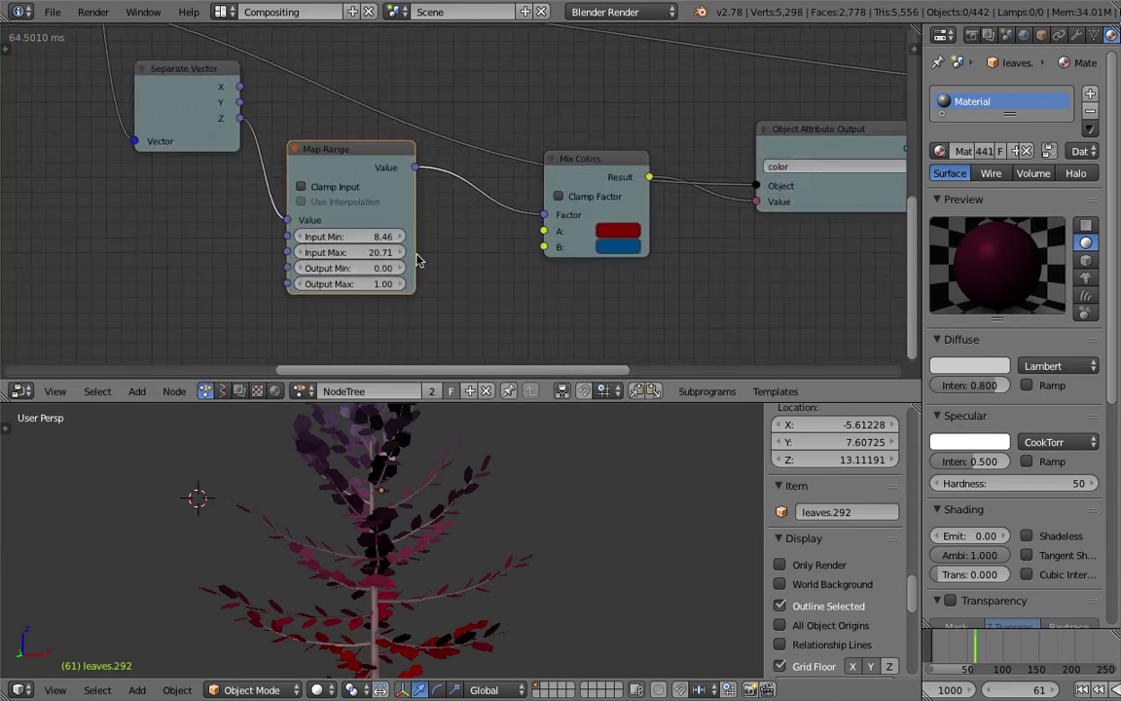
scroll(331, 239, "up", 1)
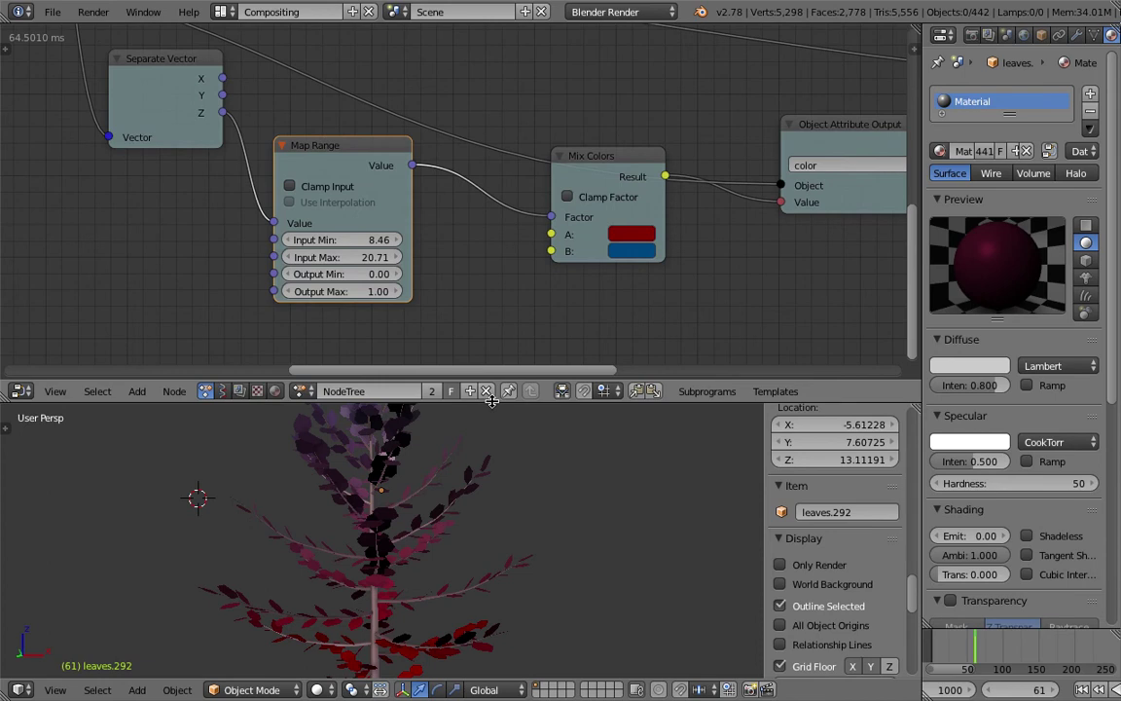
left_click_drag(492, 401, 516, 274)
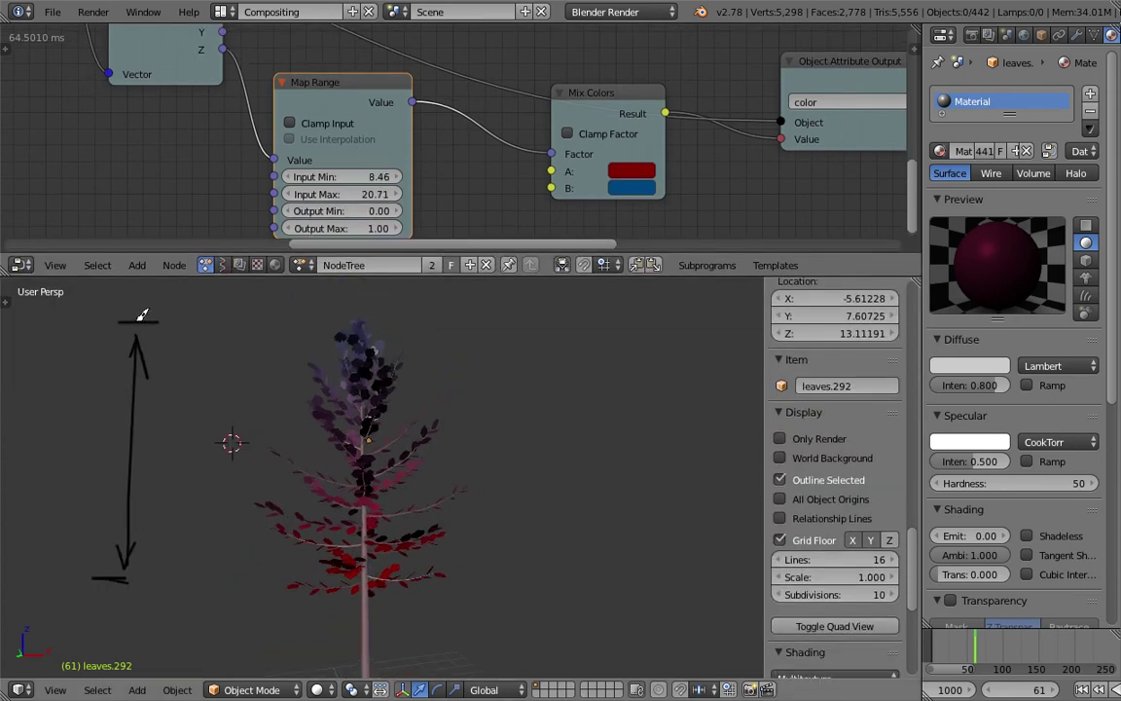
left_click_drag(185, 584, 223, 580)
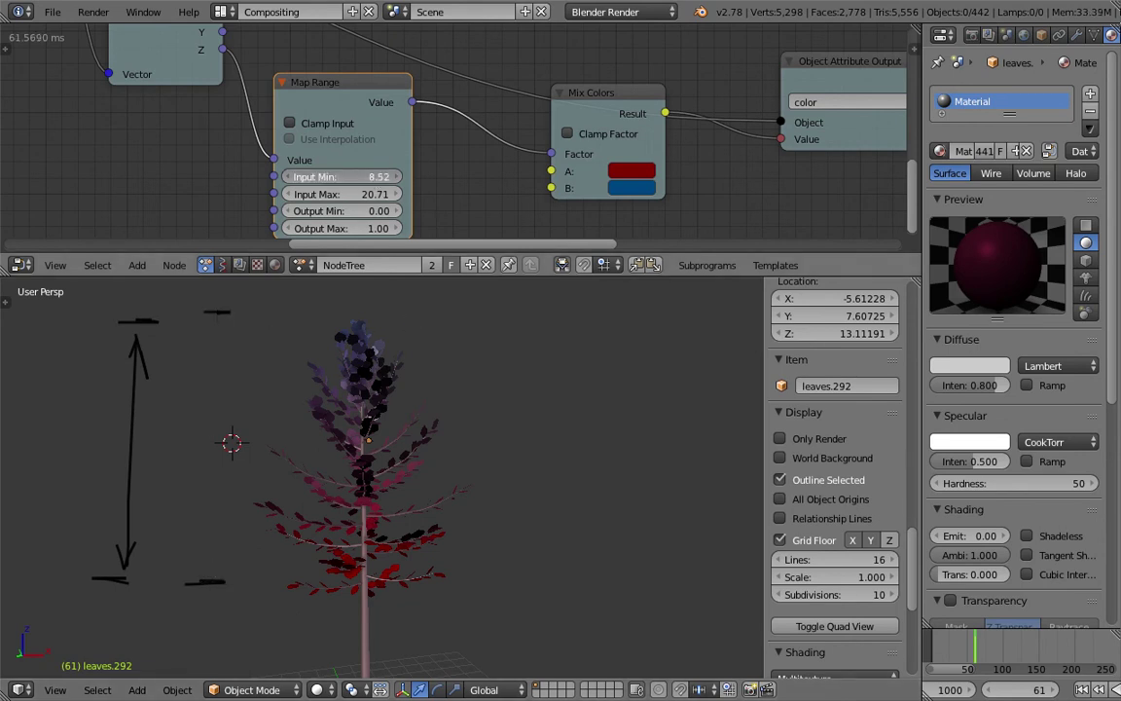
Set the Map Range node's Input Min to 8.61 and Input Max to 13.03, and reposition the node beside Mix Colors
left_click_drag(373, 177, 374, 168)
key("g")
left_click(372, 169)
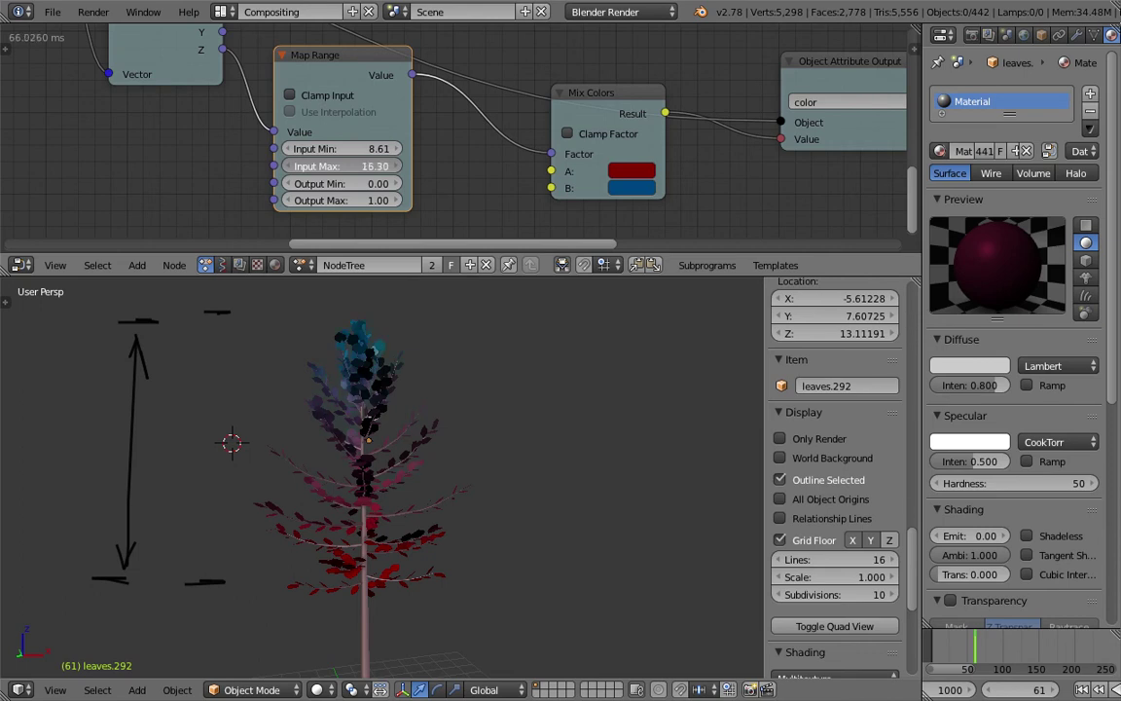
left_click_drag(374, 166, 306, 166)
left_click_drag(596, 158, 599, 159)
left_click_drag(344, 68, 341, 106)
middle_click_drag(358, 158, 308, 95)
scroll(308, 95, "up", 3)
scroll(308, 100, "down", 2)
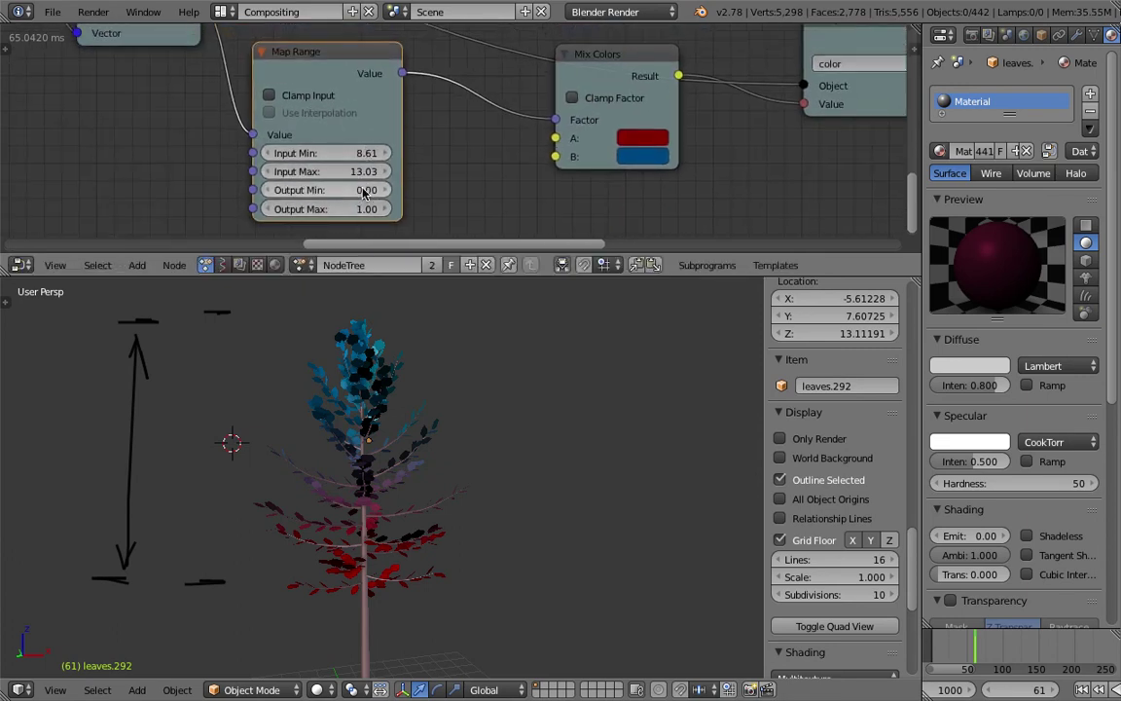
Move the Mix Colors node closer to Map Range and change its colour A to dark green after trying other hues
middle_click_drag(414, 106, 392, 118)
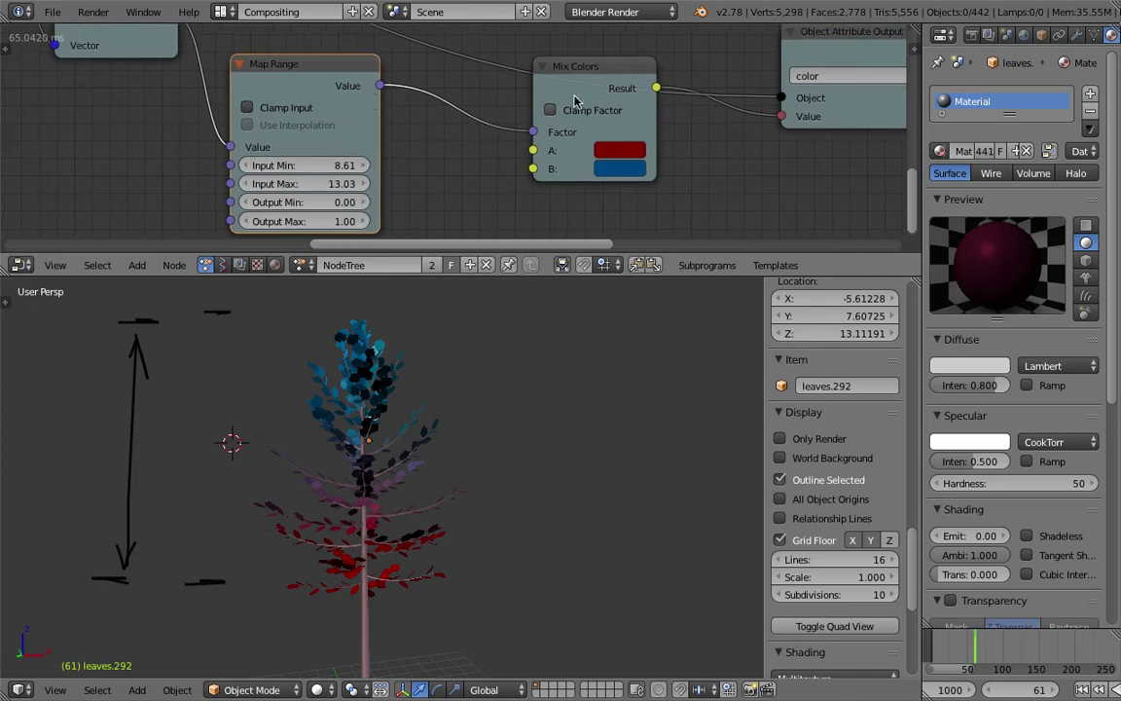
left_click_drag(574, 101, 518, 156)
middle_click_drag(518, 156, 440, 111)
left_click(500, 156)
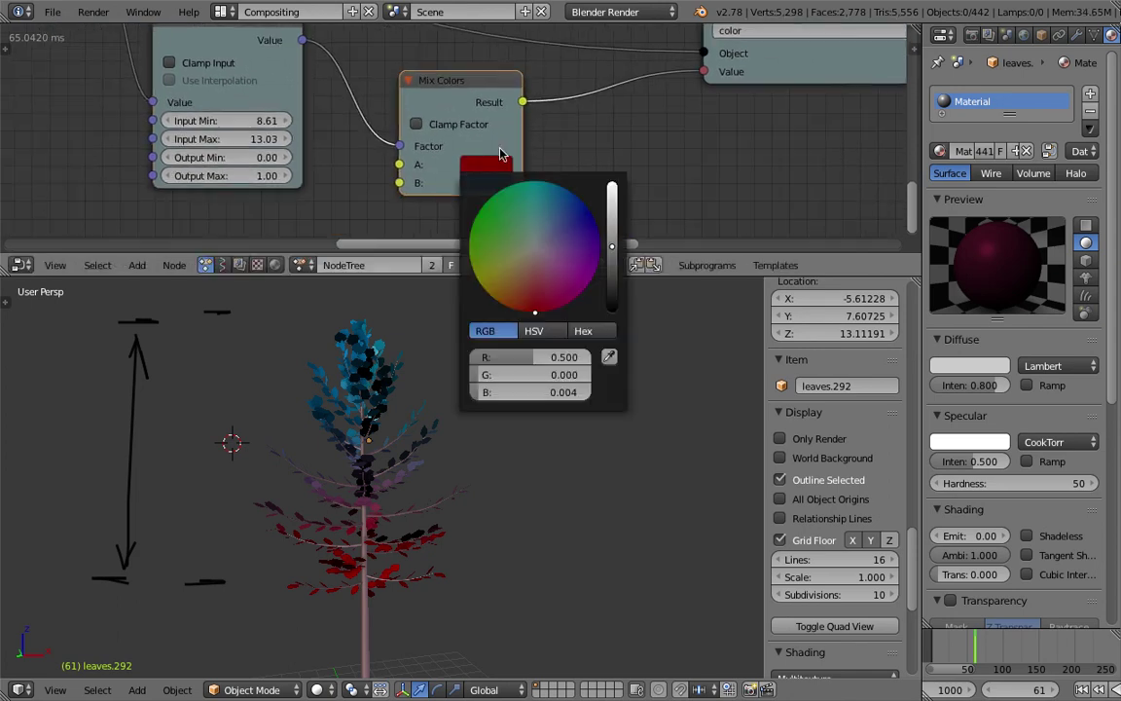
left_click_drag(535, 313, 493, 207)
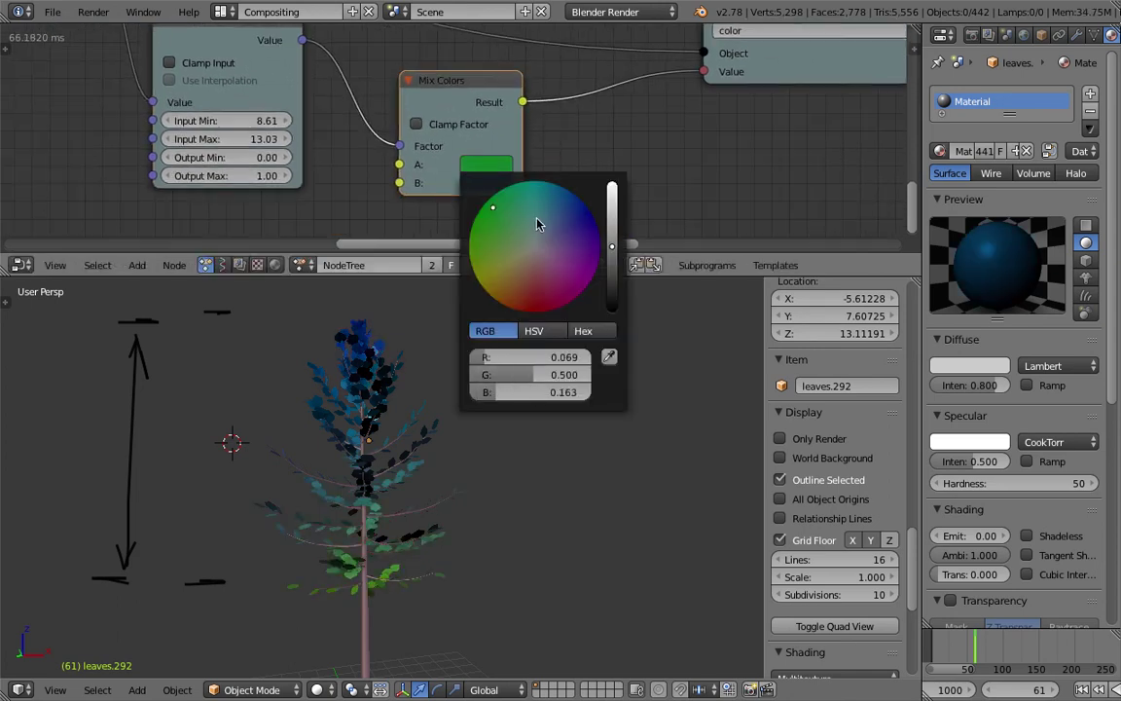
left_click_drag(615, 242, 562, 260)
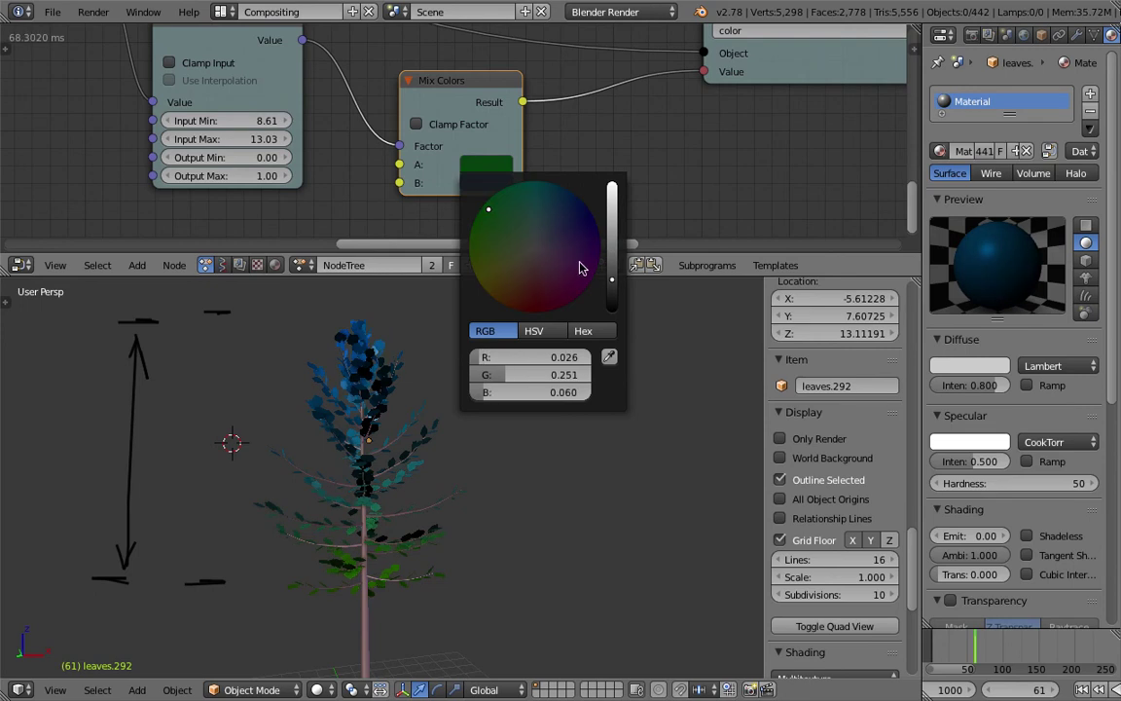
left_click_drag(488, 209, 584, 290)
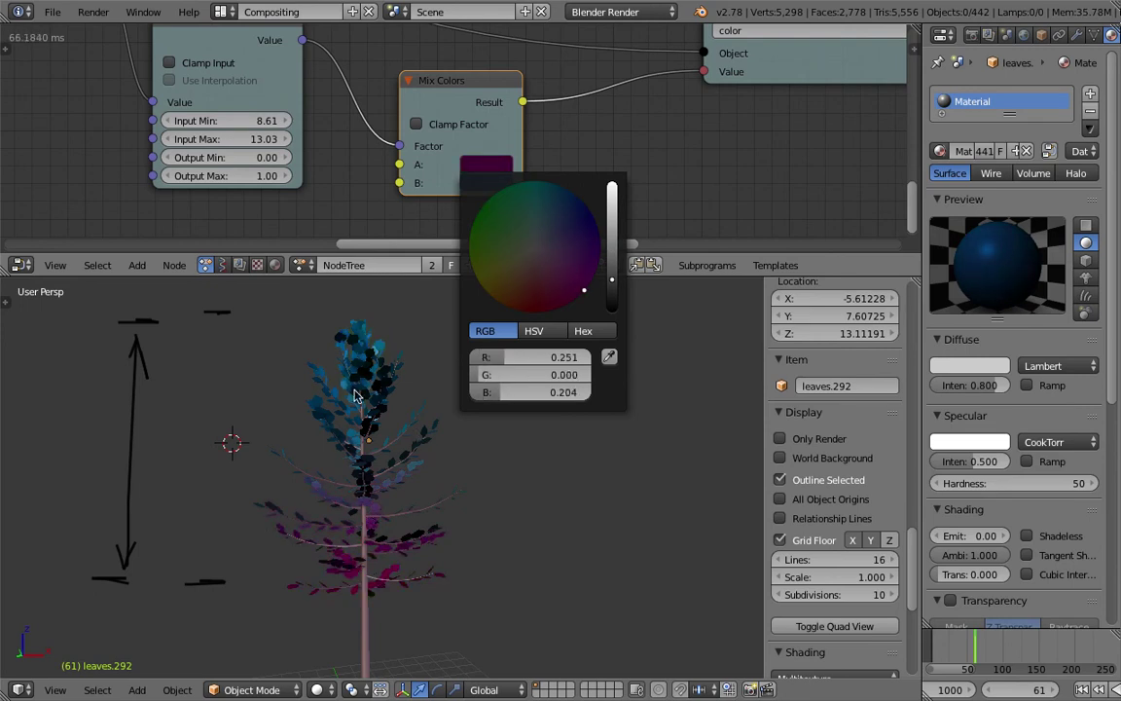
left_click(487, 164)
left_click_drag(530, 228, 484, 203)
Change Mix Colors colour B to a dark reddish brown and set the Map Range Input Min to 10.14
left_click(491, 183)
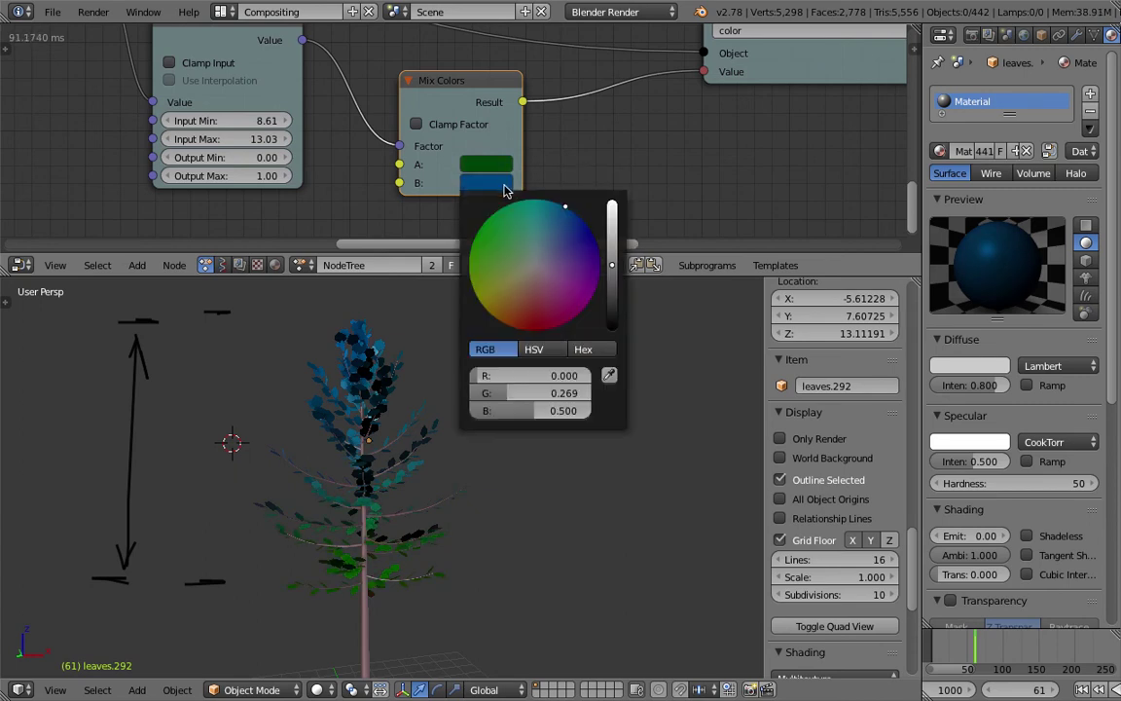
left_click_drag(493, 281, 499, 303)
left_click_drag(612, 265, 613, 287)
mouse_move(500, 302)
left_mouse_down()
mouse_move(542, 315)
mouse_move(521, 304)
left_mouse_up()
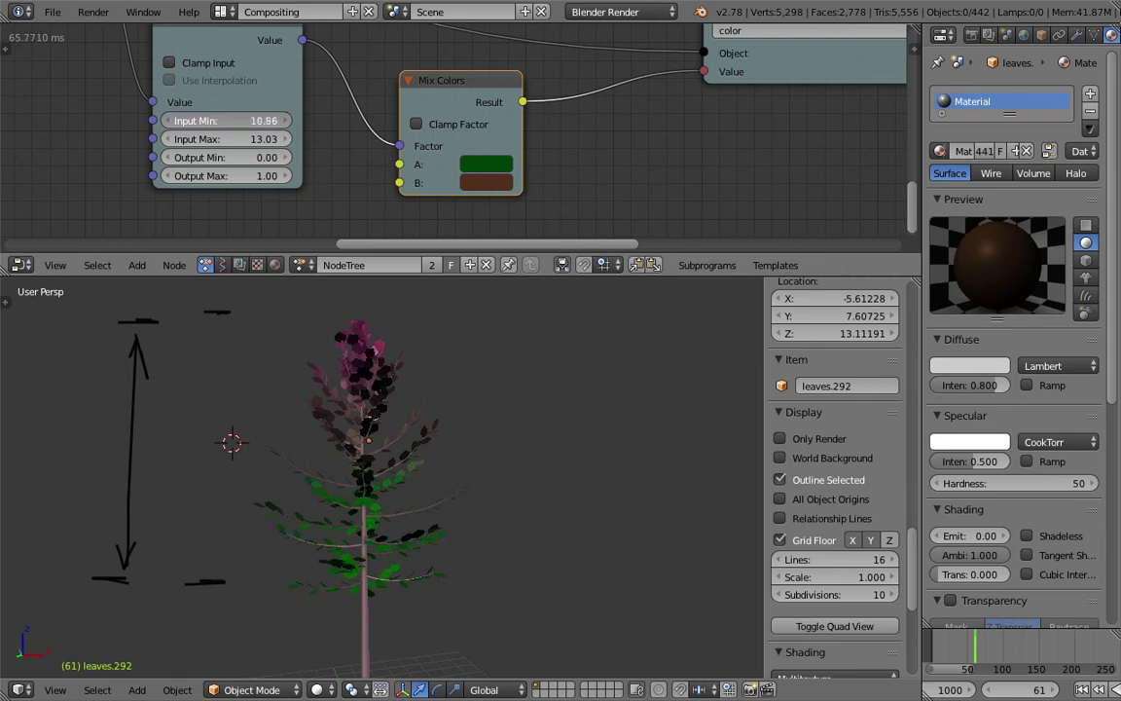
mouse_move(224, 121)
left_mouse_down()
mouse_move(238, 121)
mouse_move(212, 120)
left_mouse_up()
mouse_move(494, 470)
middle_mouse_down()
mouse_move(421, 473)
mouse_move(464, 473)
mouse_move(460, 462)
mouse_move(489, 471)
mouse_move(495, 452)
middle_mouse_up()
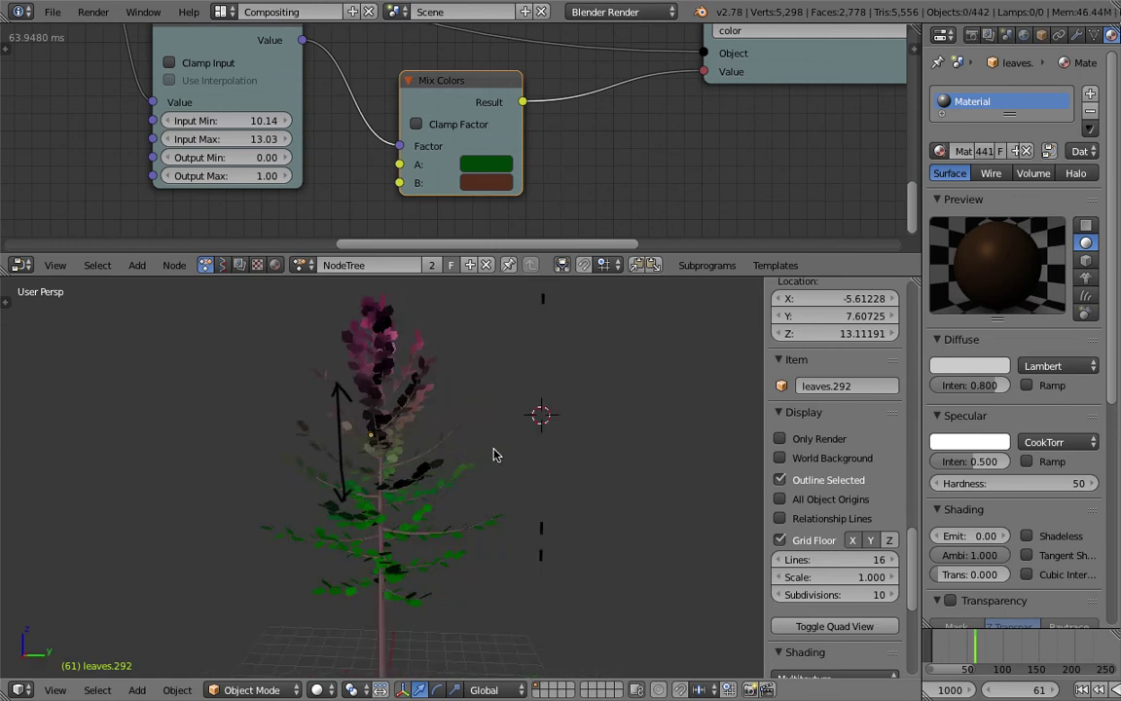
Switch to the web browser, review the Color By Height tutorial and its OSL index page, and return to Blender to inspect the tree
key("ctrl+Right")
scroll(469, 401, "up", 3)
scroll(354, 308, "up", 10)
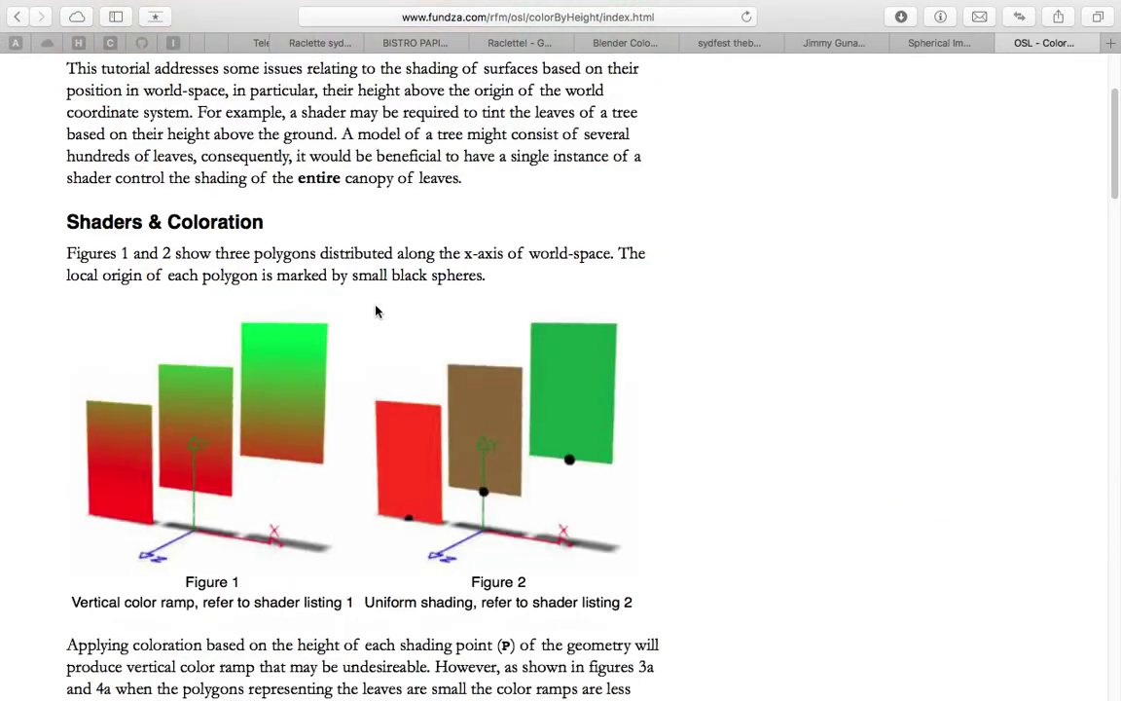
left_click_drag(68, 103, 188, 89)
left_click(17, 17)
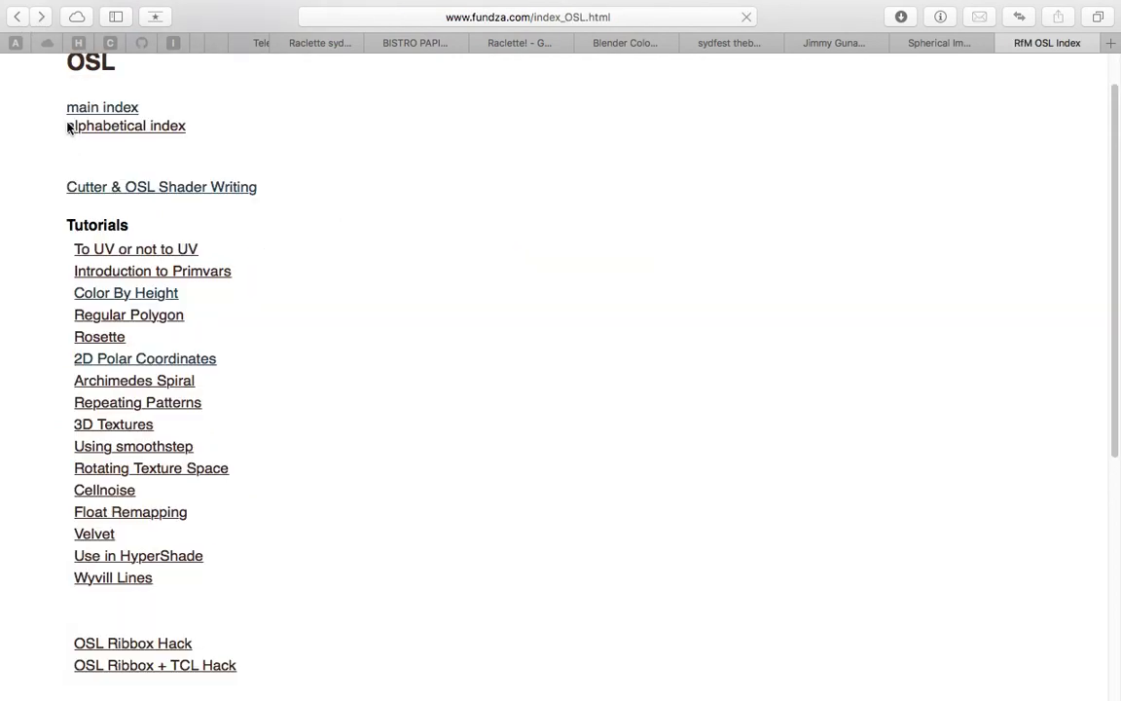
scroll(59, 109, "down", 1)
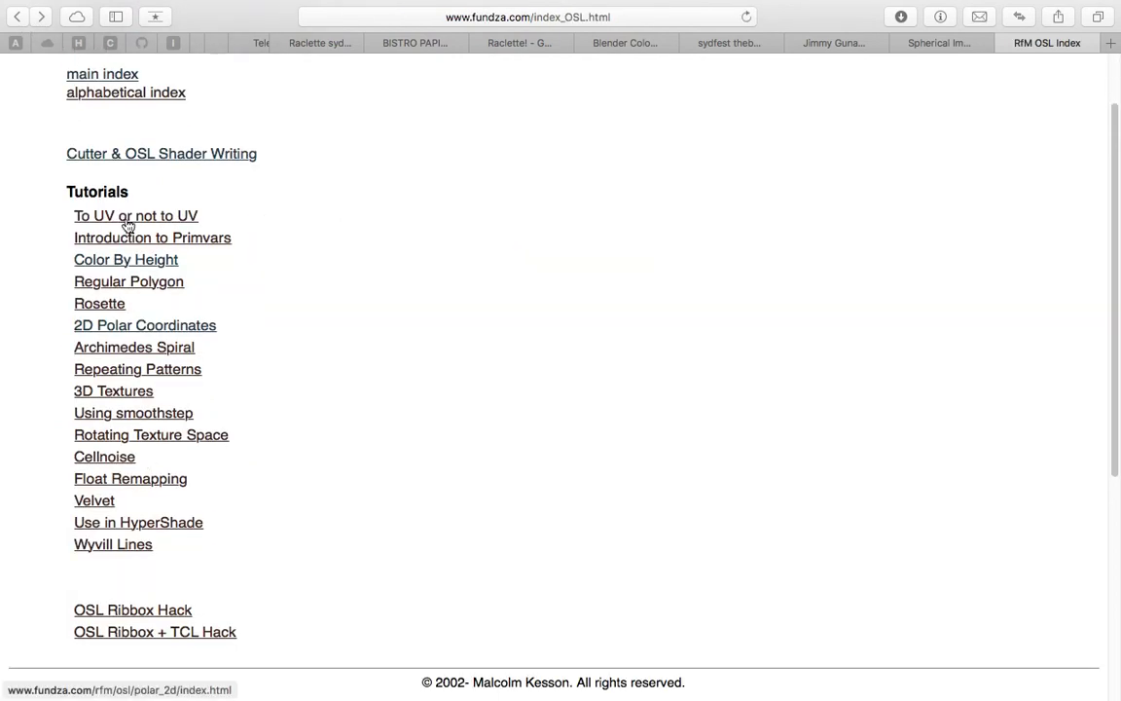
left_click(42, 17)
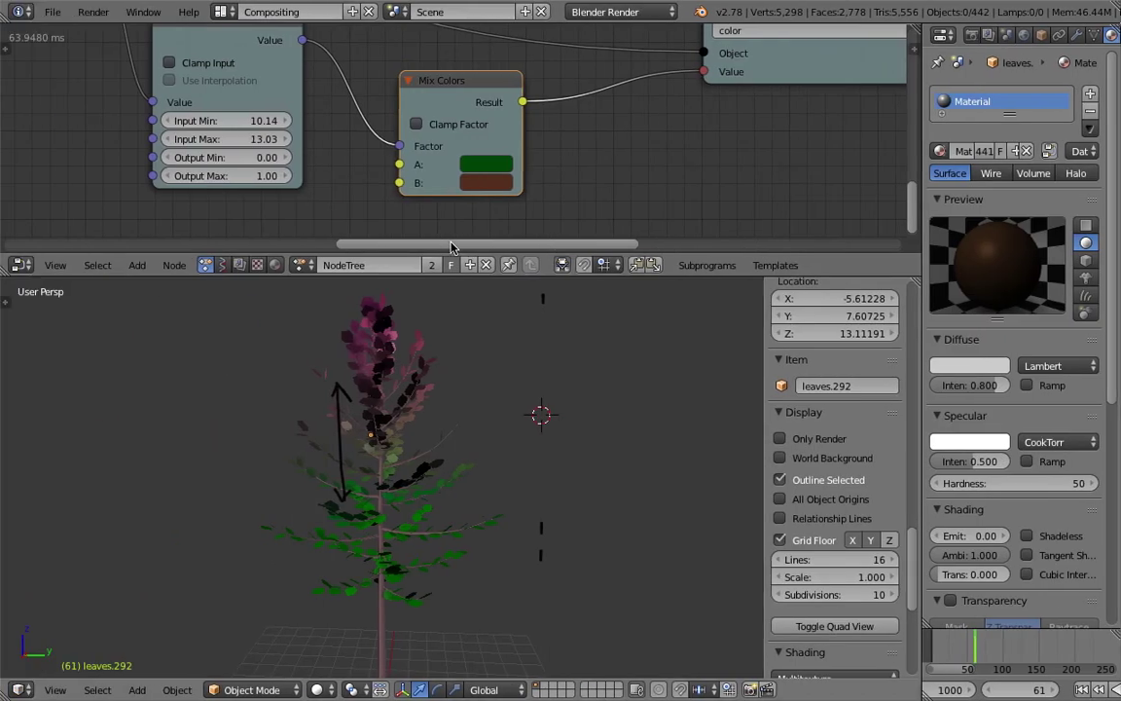
scroll(460, 432, "up", 4)
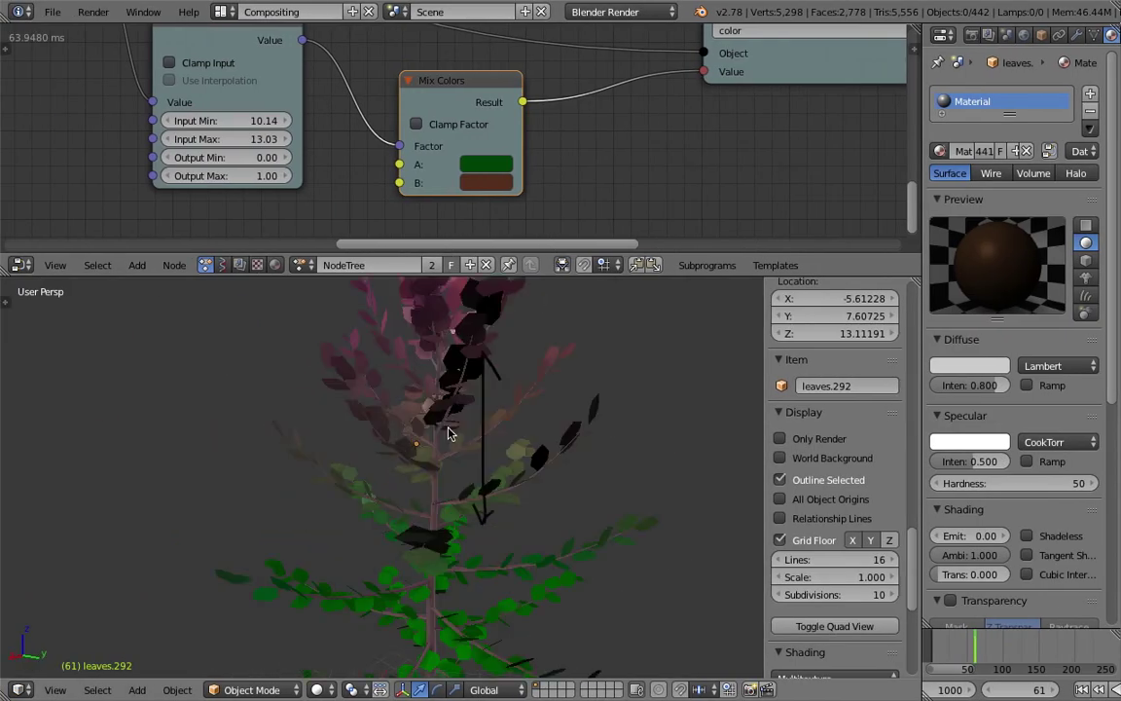
Select individual leaves at different heights on the upper branches and compare their material colours in the preview
right_click(490, 425)
middle_click_drag(489, 426, 504, 446)
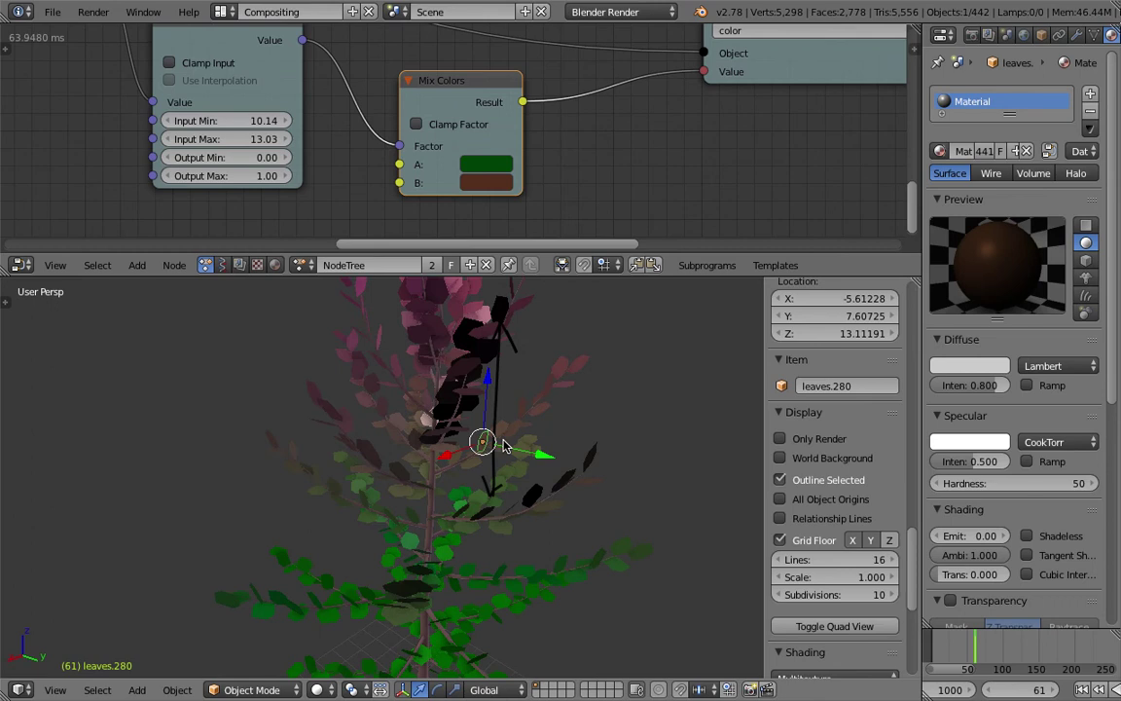
middle_click_drag(542, 454, 447, 511)
right_click(461, 380)
scroll(475, 450, "up", 2)
right_click(437, 456)
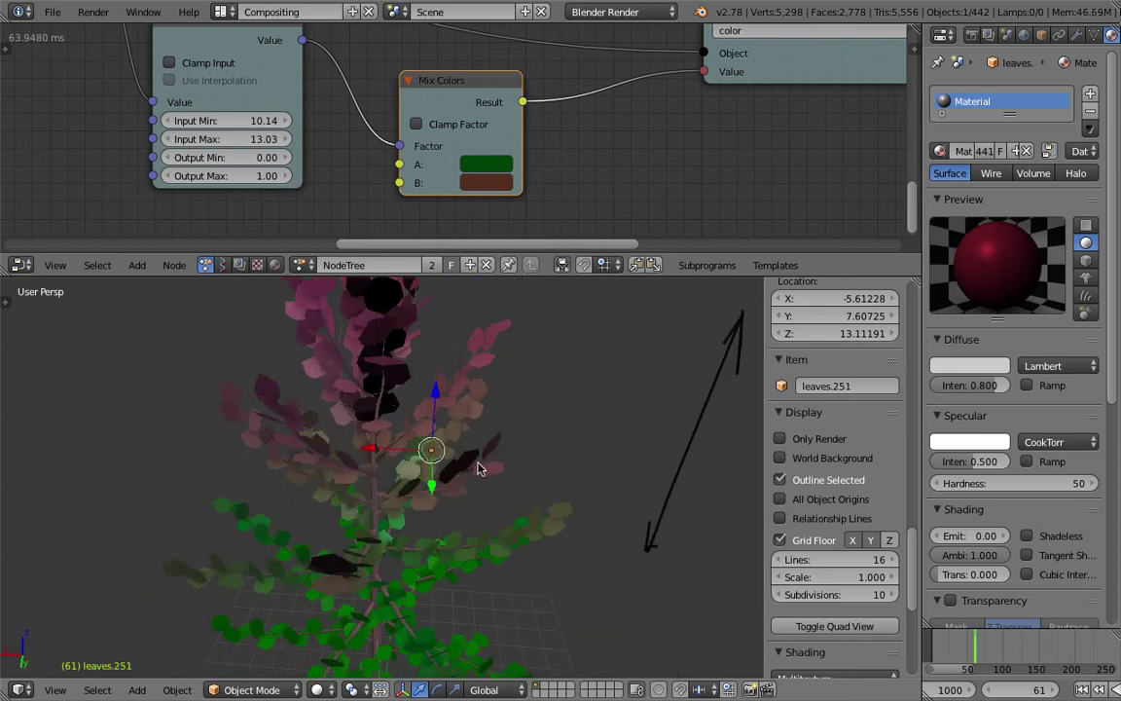
middle_click_drag(481, 468, 469, 406)
scroll(461, 438, "down", 2)
middle_click_drag(424, 576, 392, 456)
scroll(394, 458, "up", 2)
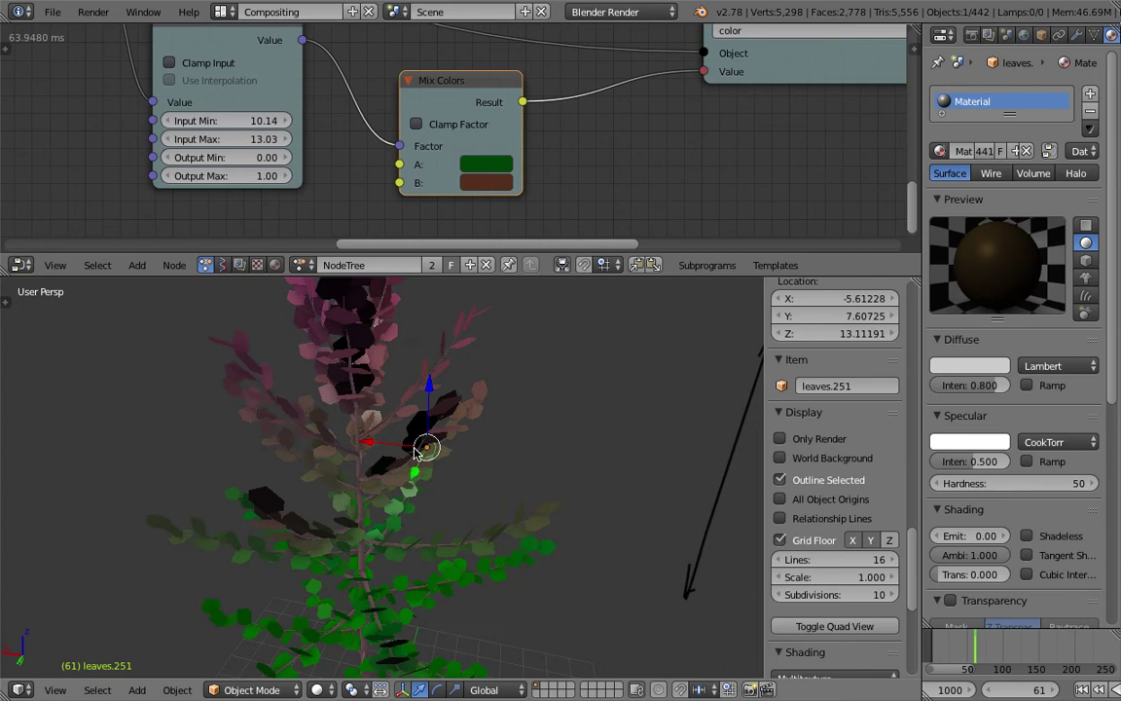
right_click(458, 404)
middle_click_drag(458, 404, 463, 523)
scroll(684, 129, "down", 1)
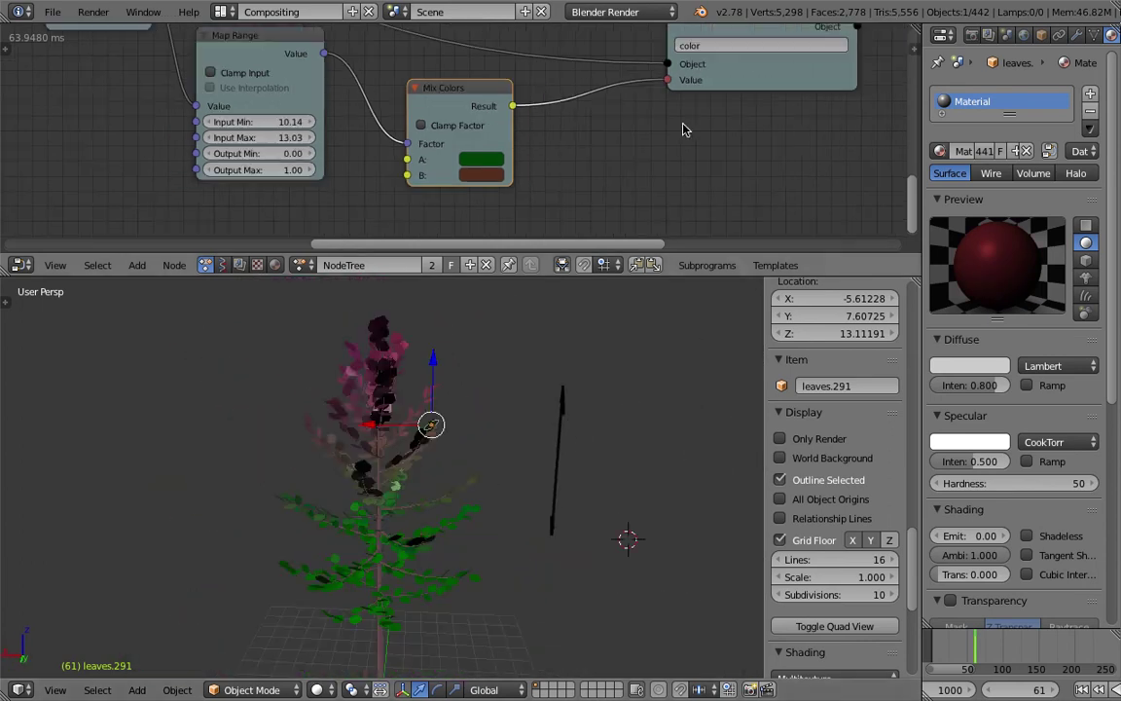
Enlarge the node editor area and bring the Time Info, Vector Wiggle and Vector Math nodes into view
scroll(643, 156, "down", 1)
middle_click_drag(632, 134, 523, 215)
middle_click_drag(536, 156, 552, 178)
left_click_drag(589, 275, 579, 370)
scroll(394, 168, "down", 2)
scroll(394, 168, "up", 4)
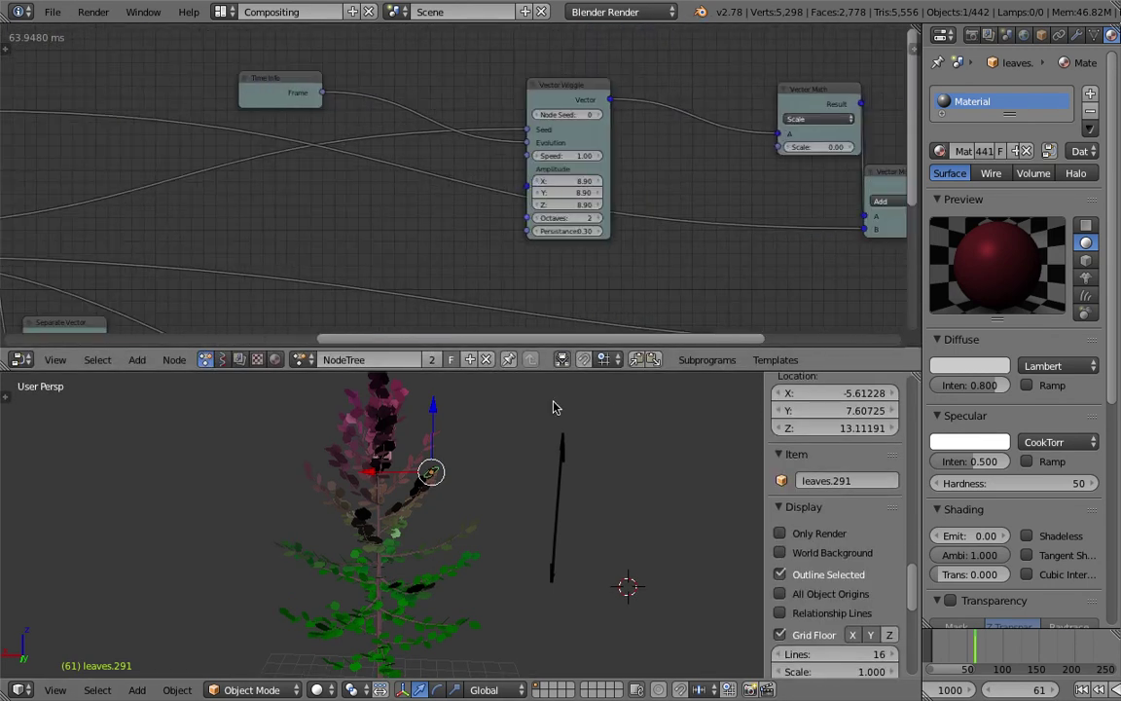
Play the animation and observe the coloured leaves moving around the tree
left_click(569, 447)
key("alt+a")
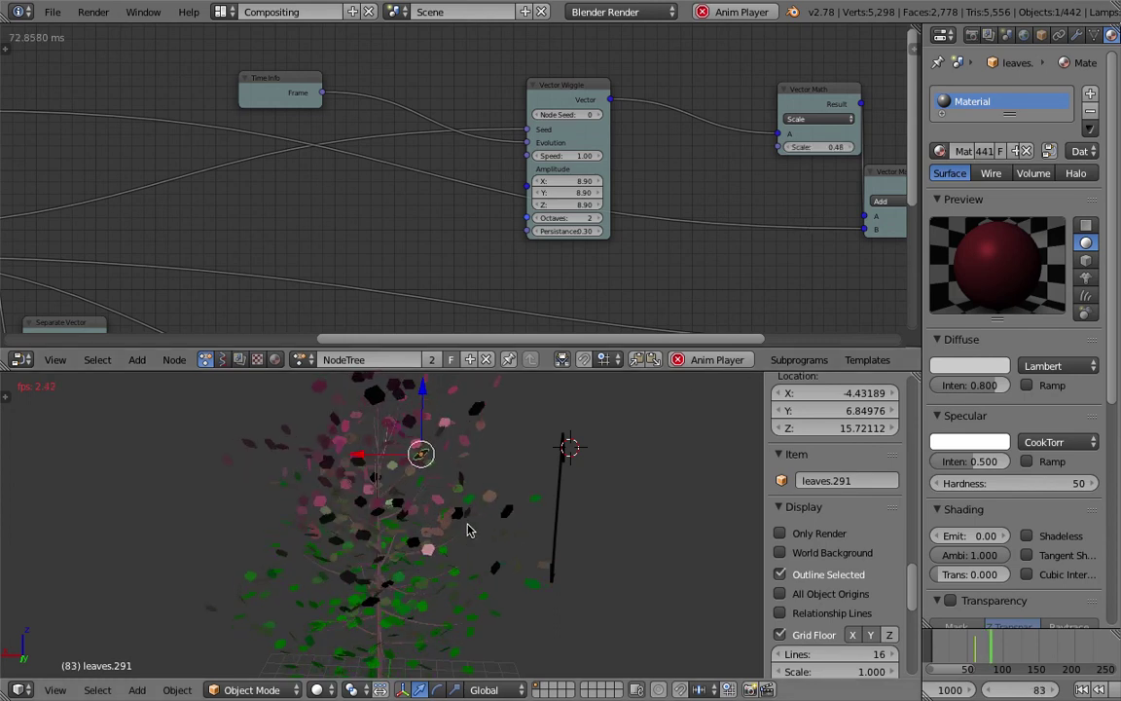
scroll(375, 568, "down", 4)
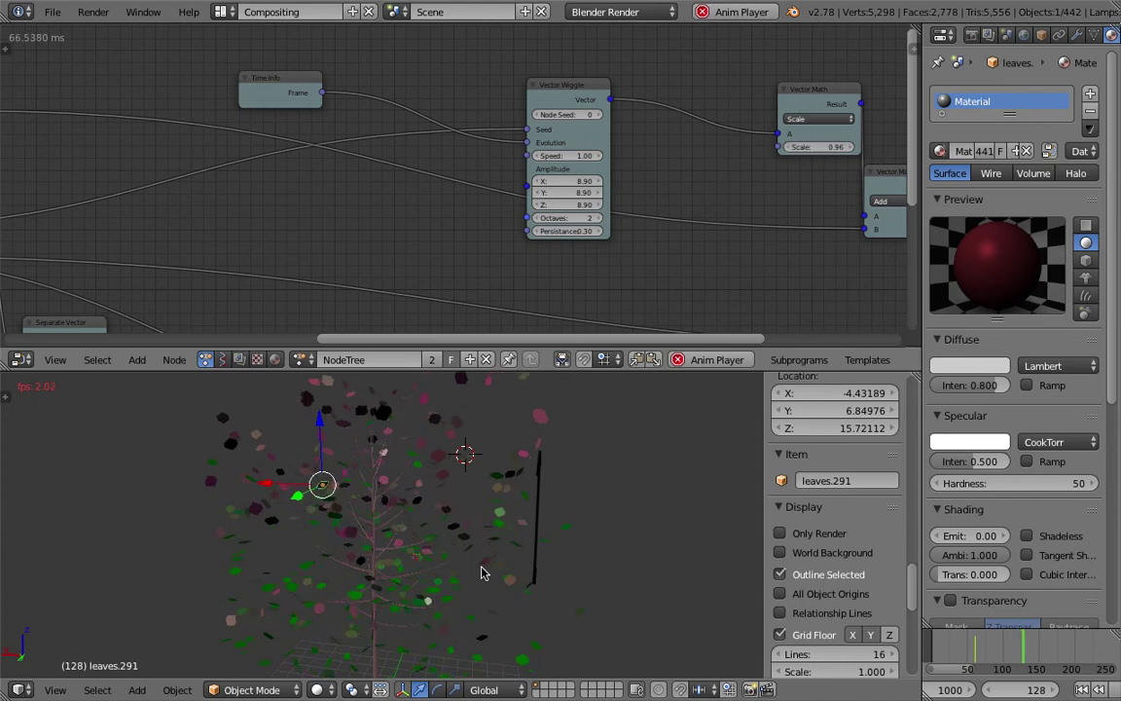
scroll(405, 545, "down", 5)
scroll(387, 541, "up", 1)
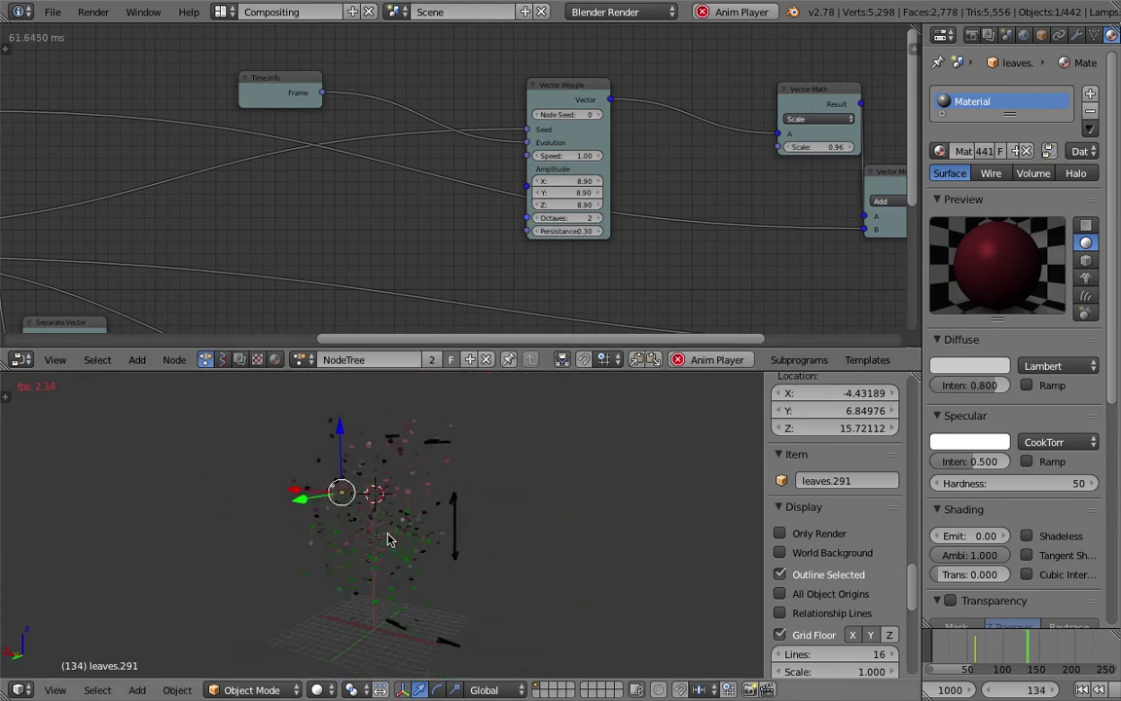
scroll(389, 535, "up", 2)
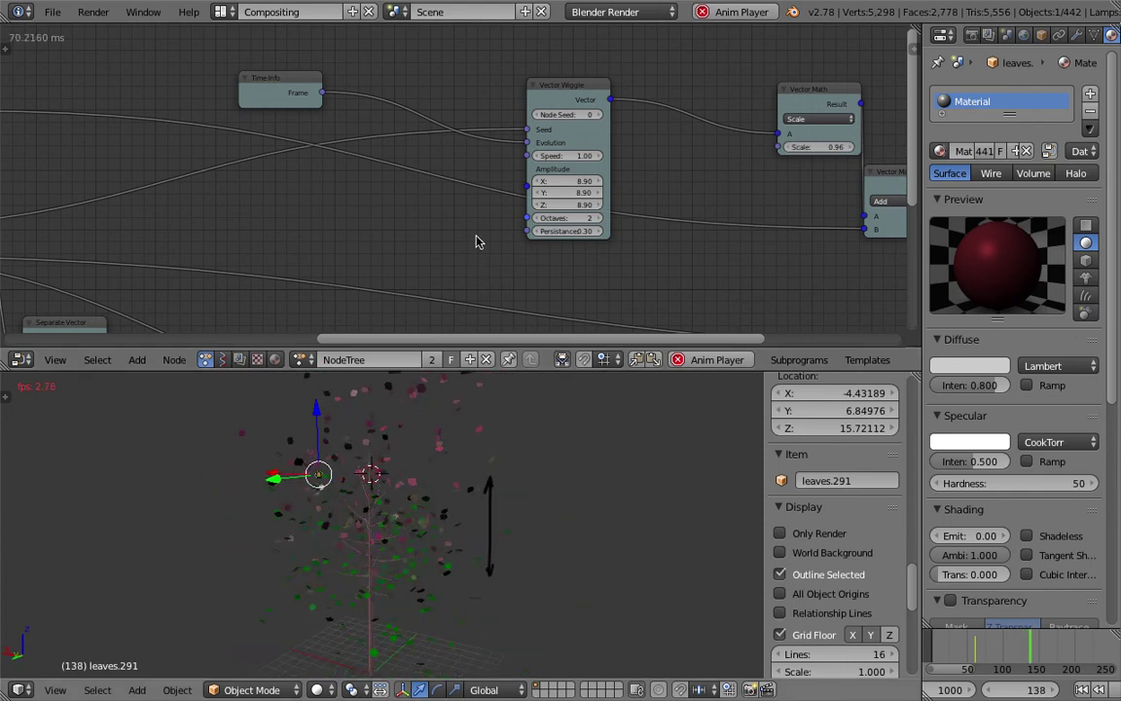
Review the Separate Vector, Map Range, Mix Colors and Object ID Key nodes and stop the playback at frame 167
middle_click_drag(359, 332, 376, 225)
scroll(393, 255, "down", 5)
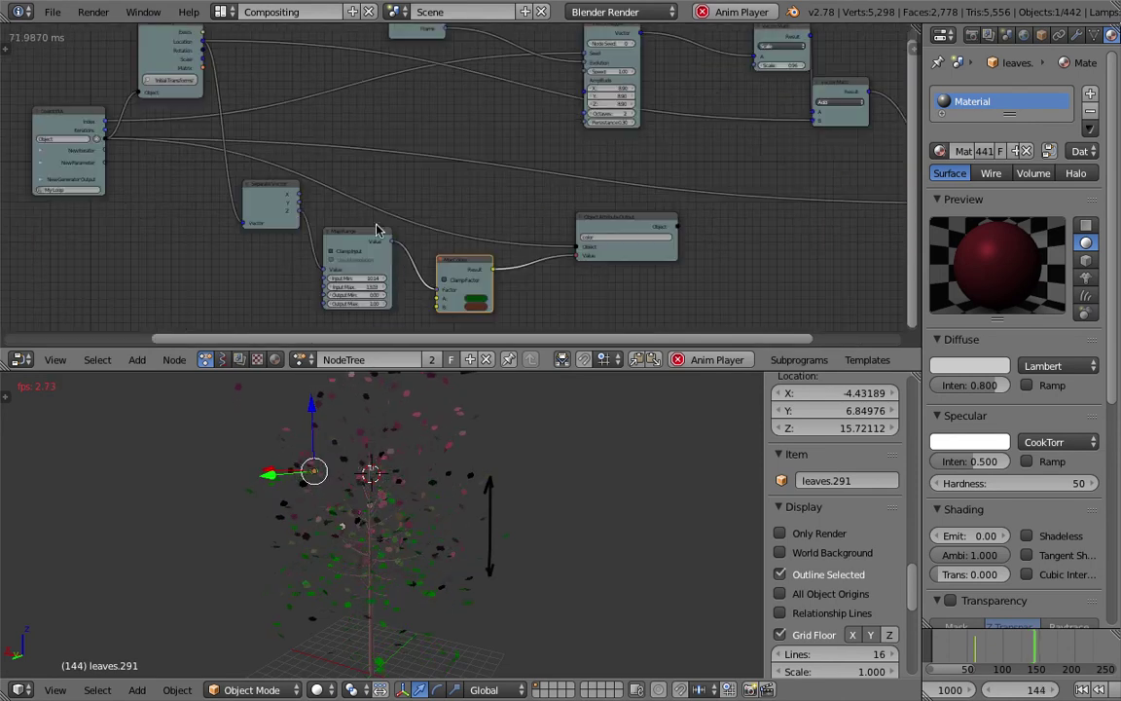
scroll(268, 222, "up", 3)
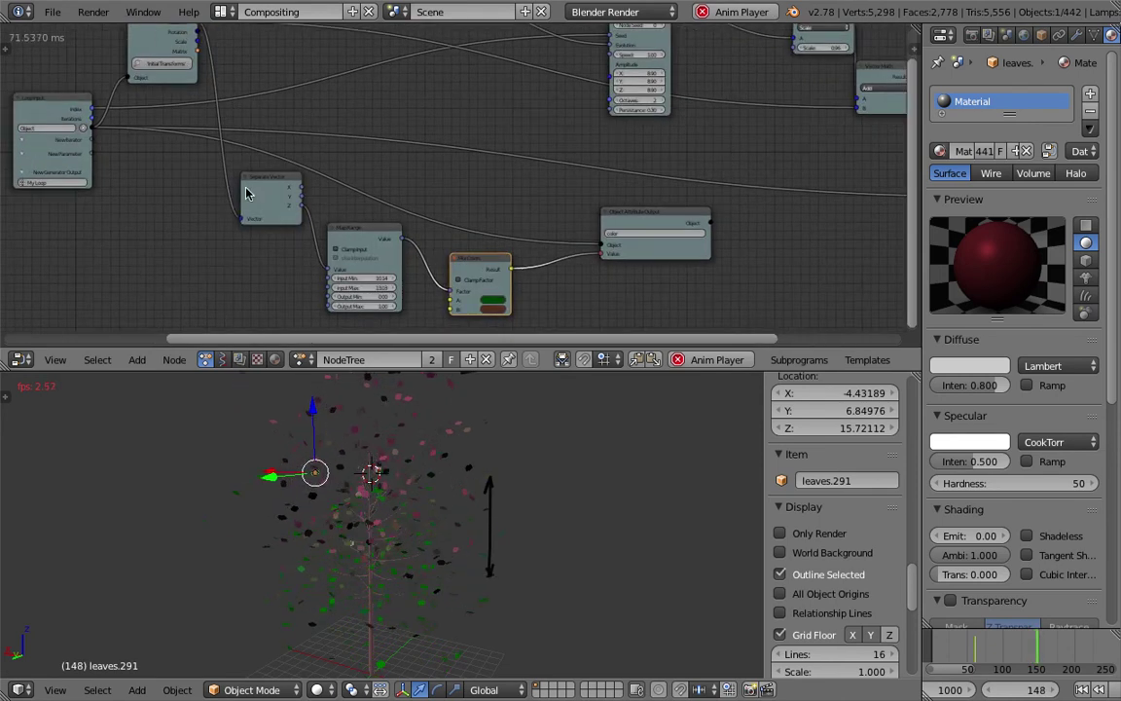
middle_click_drag(346, 139, 378, 297)
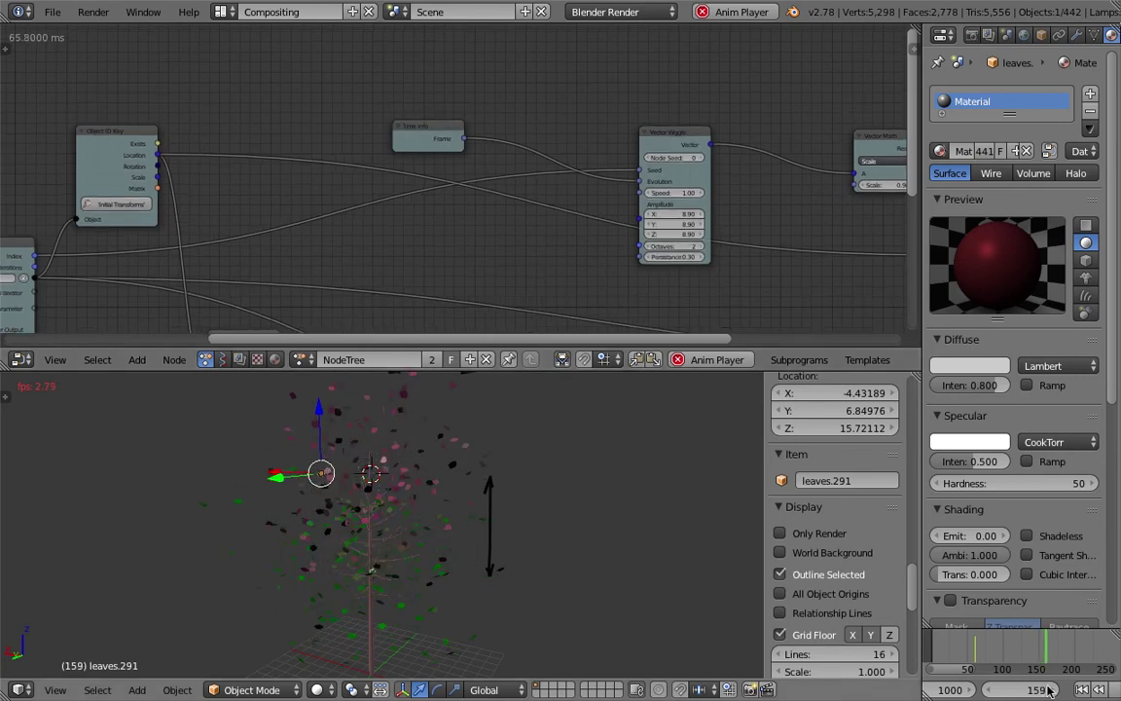
scroll(1076, 692, "down", 2)
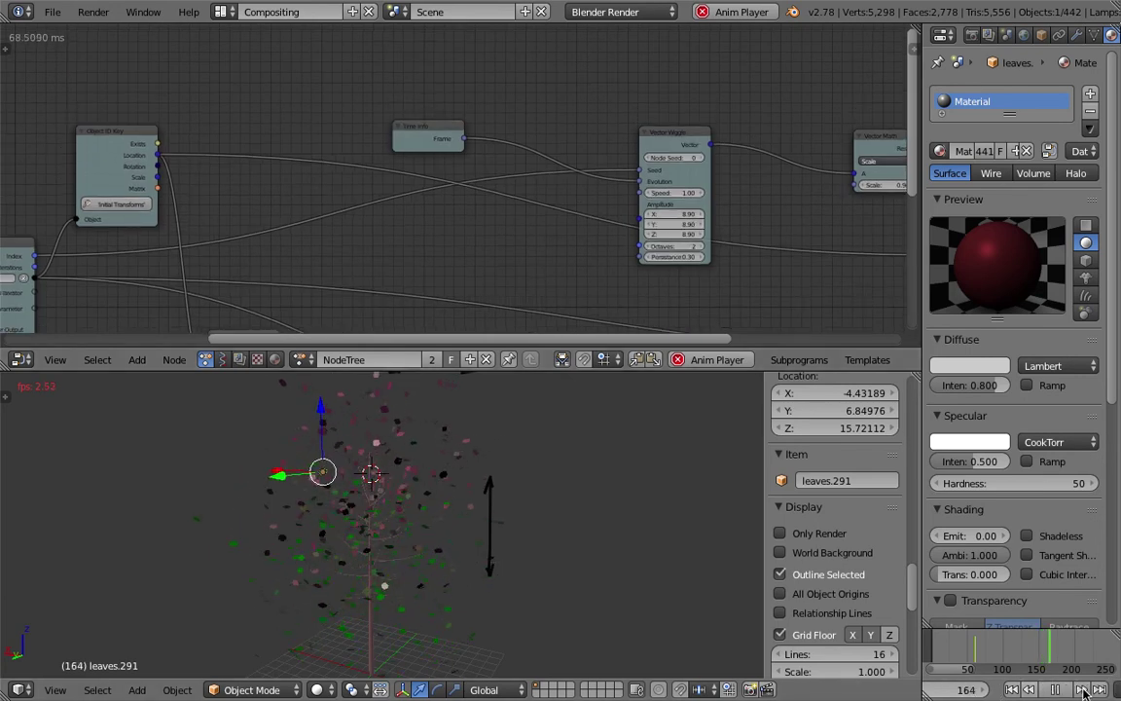
left_click(1080, 691)
left_click(1061, 690)
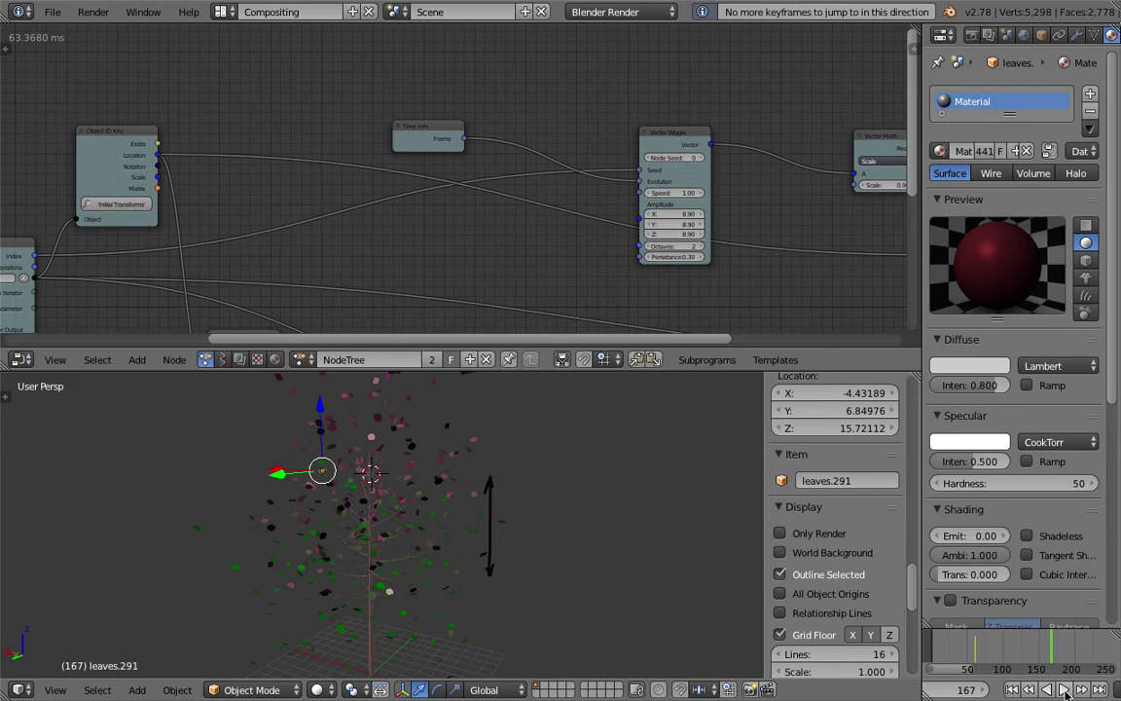
Move the Vector Wiggle and Time Info nodes upwards and closer to the Scale Vector Math node
scroll(385, 174, "down", 5, "ctrl")
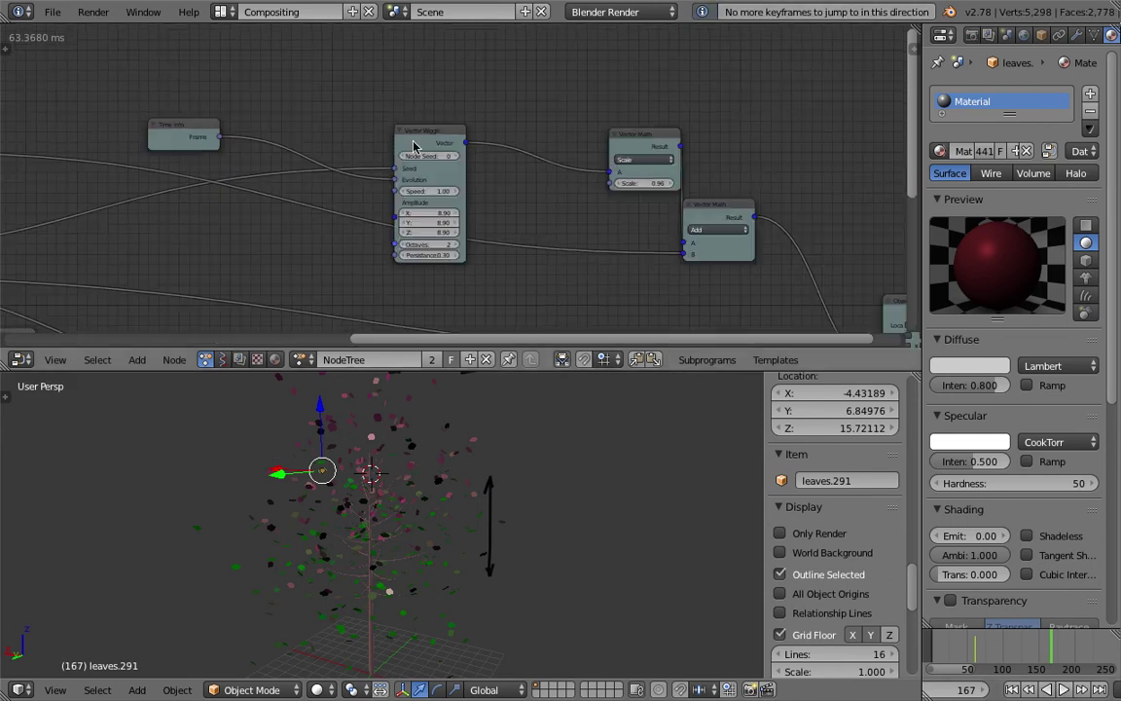
left_click_drag(419, 141, 468, 94)
left_click_drag(197, 133, 347, 72)
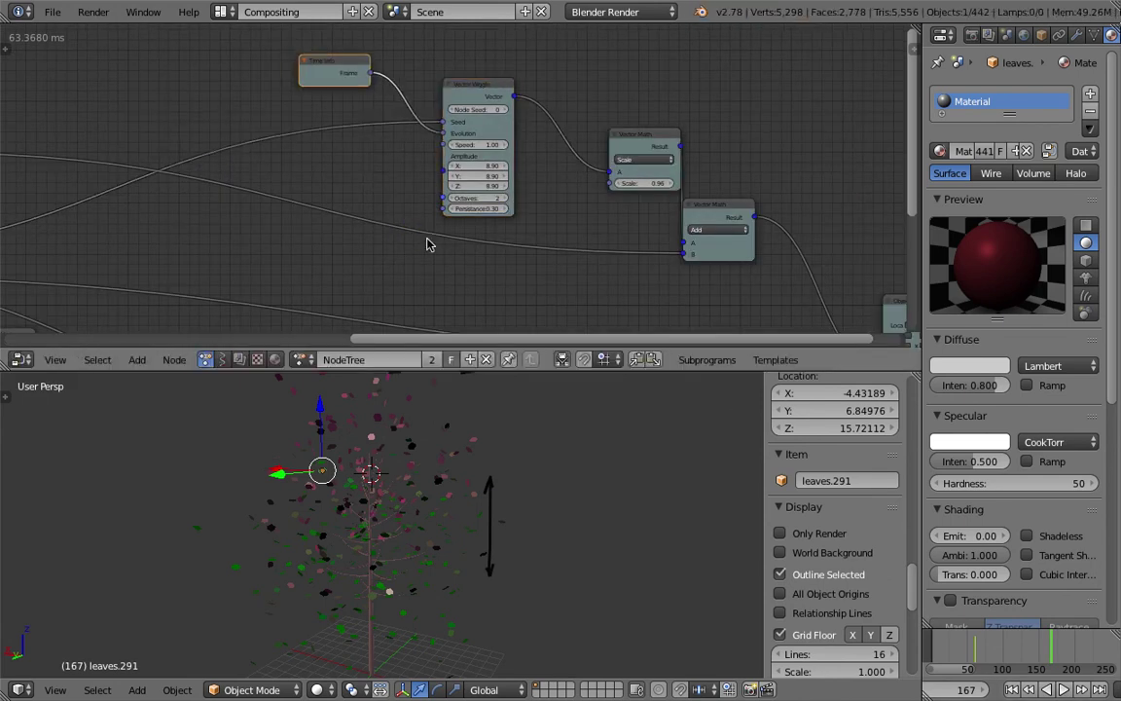
Inspect the scattered leaves and reposition the Scale and Add Vector Math nodes and the object transforms output closer to Vector Wiggle
middle_click_drag(493, 455, 411, 465)
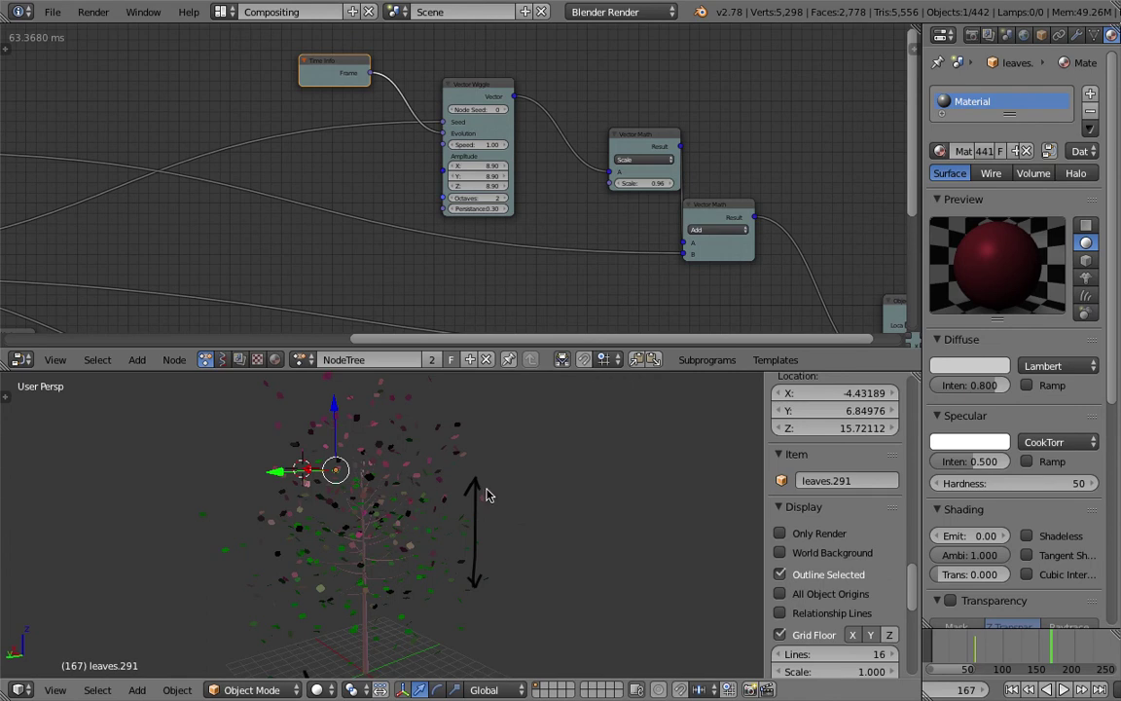
middle_click_drag(435, 508, 421, 489)
mouse_move(477, 465)
middle_mouse_down()
mouse_move(412, 467)
mouse_move(383, 556)
middle_mouse_up()
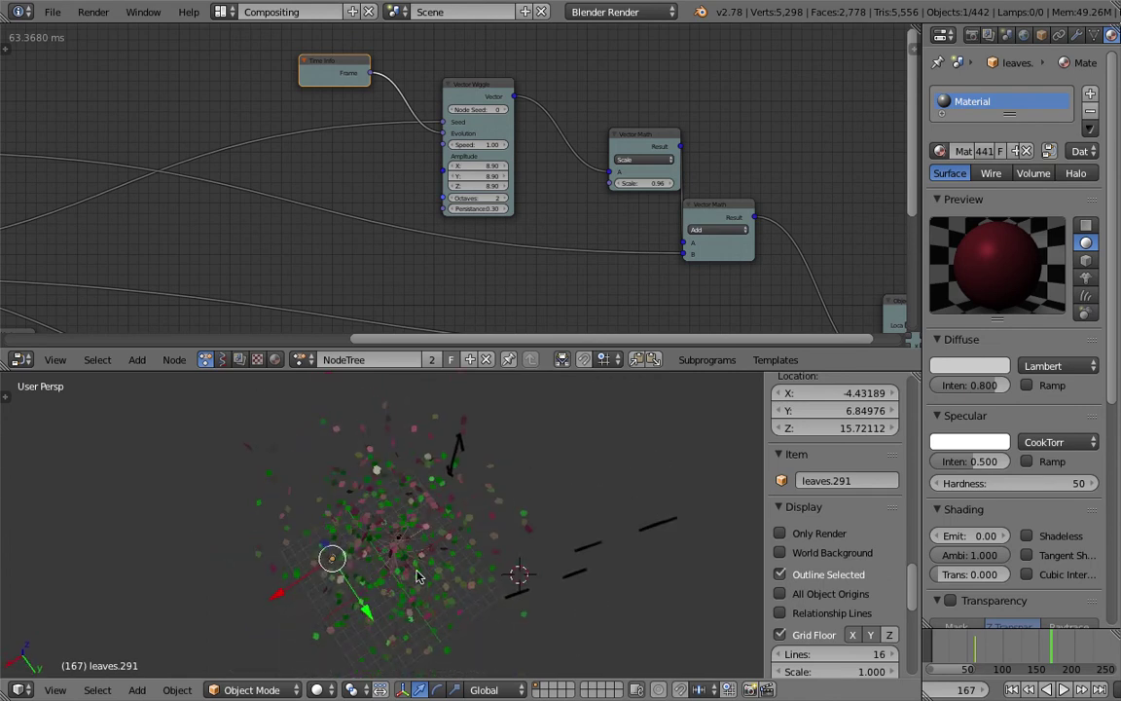
scroll(390, 559, "up", 4)
scroll(494, 204, "down", 2)
middle_click_drag(550, 193, 389, 161)
scroll(394, 156, "up", 3)
left_click_drag(421, 98, 352, 62)
left_click_drag(499, 167, 495, 121)
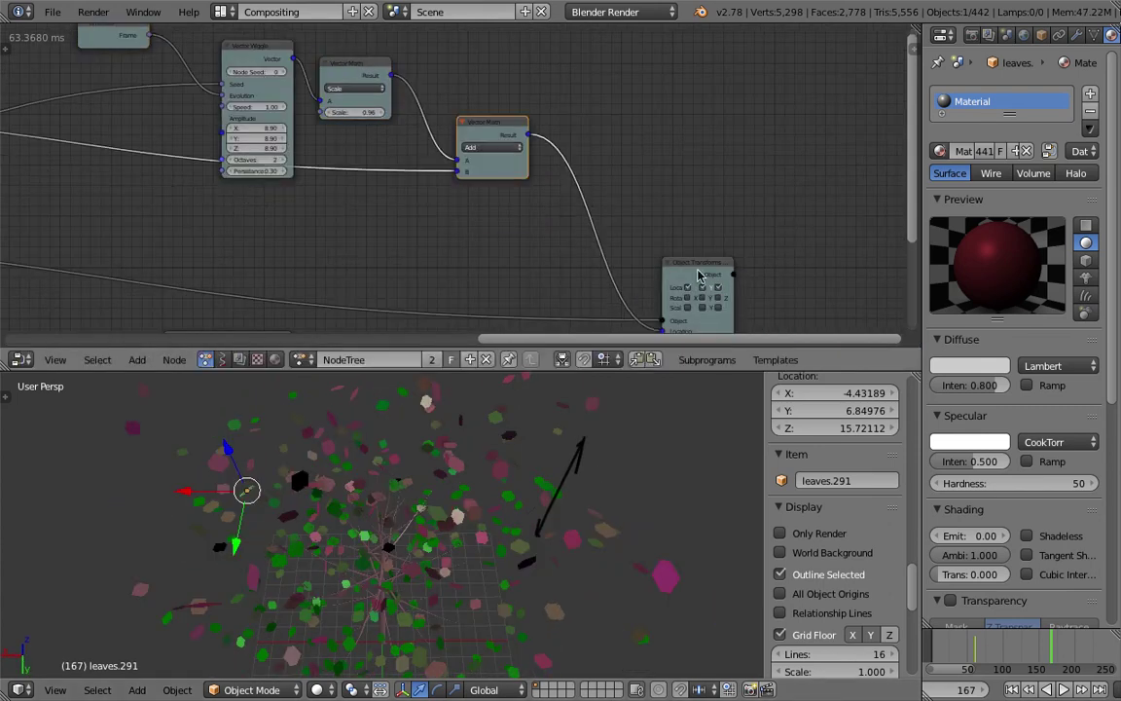
left_click_drag(697, 267, 635, 186)
middle_click_drag(547, 148, 582, 204)
scroll(581, 210, "up", 1)
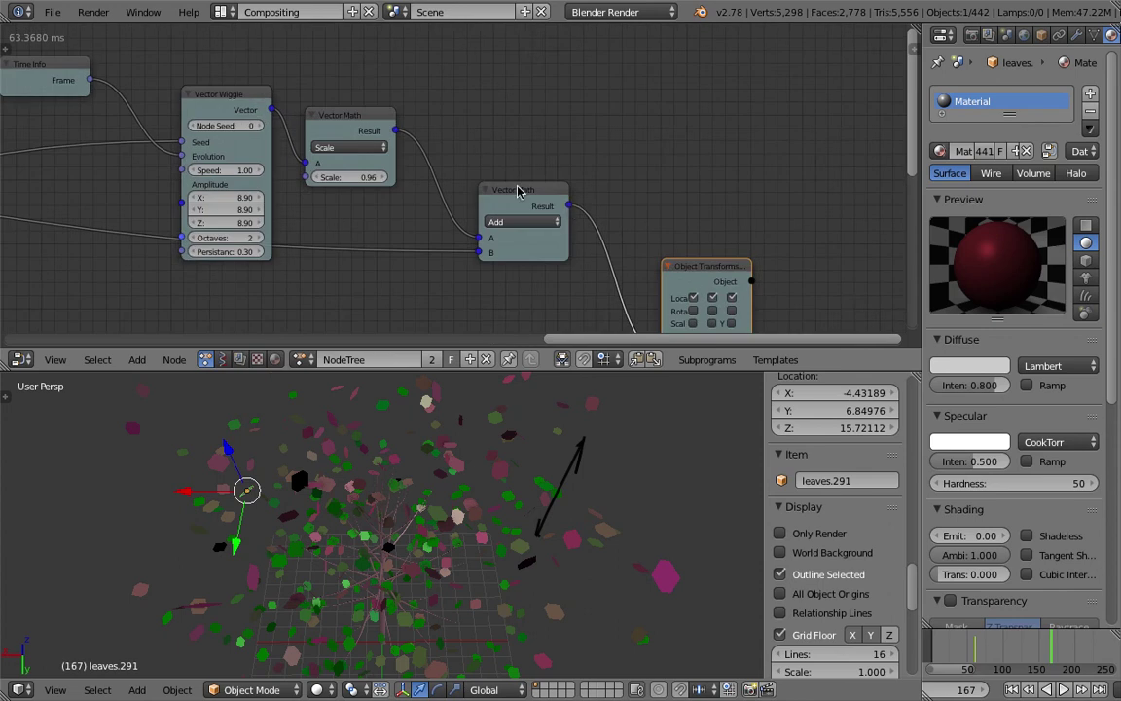
Tidy the motion node chain by spacing out Vector Wiggle and Scale and moving Add and the object transforms output closer
middle_click_drag(518, 188, 628, 180)
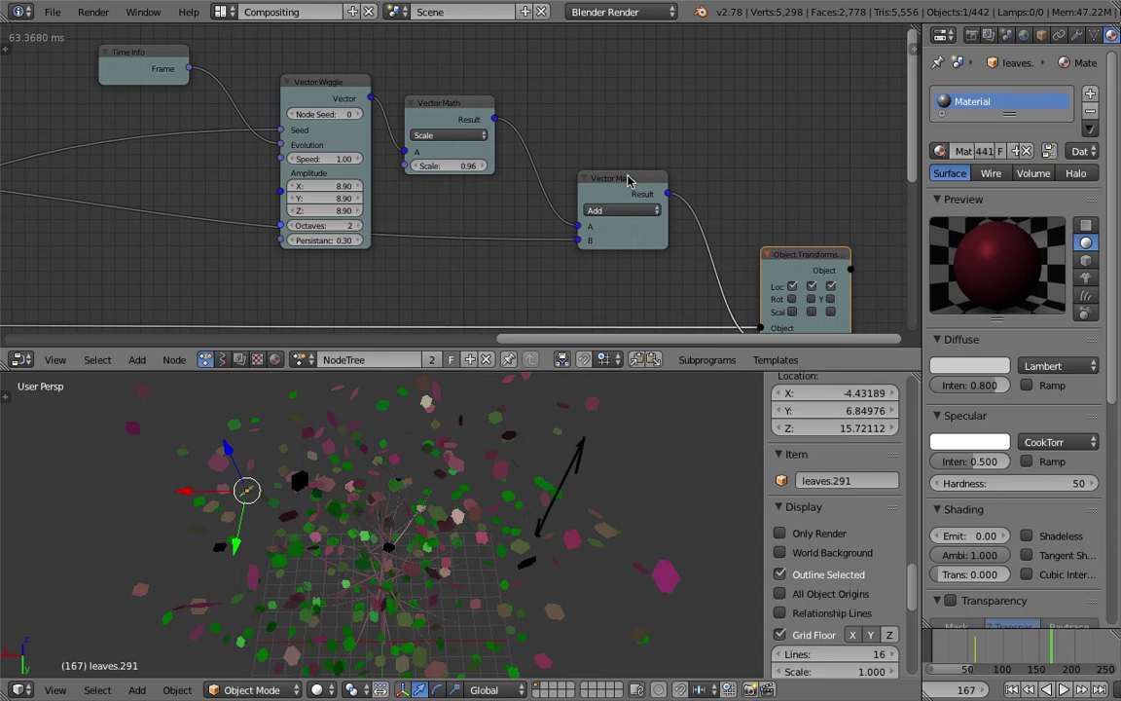
scroll(494, 127, "down", 2)
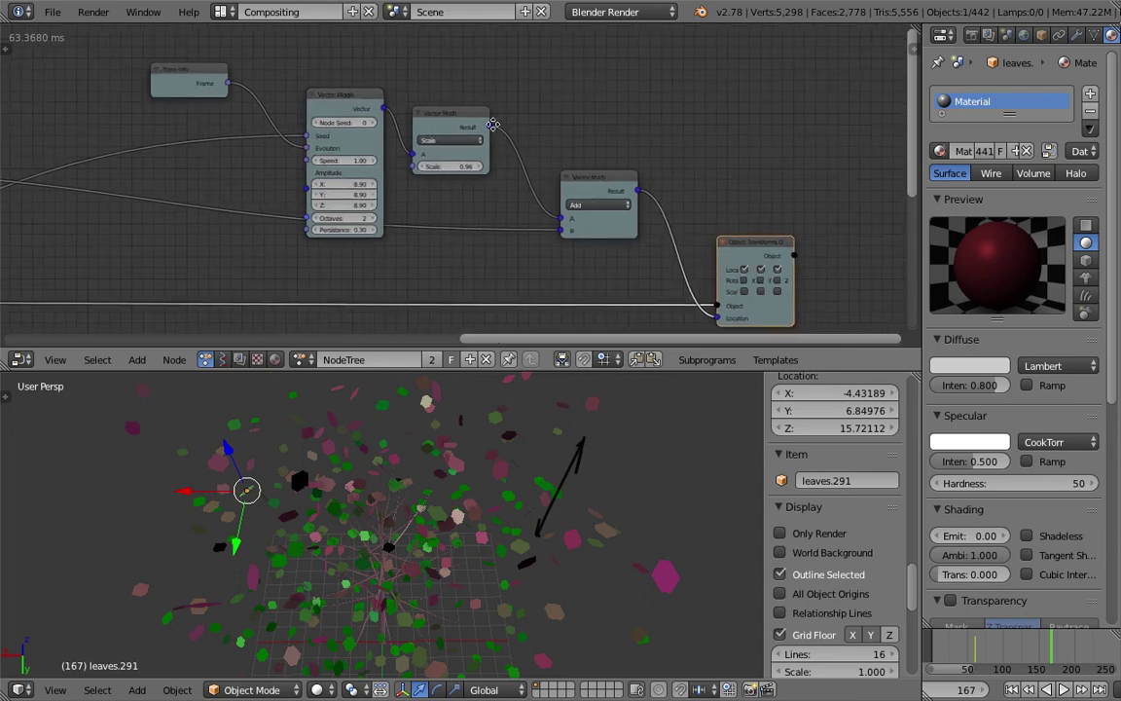
middle_click_drag(488, 124, 501, 126)
left_click_drag(465, 113, 488, 97)
left_click(356, 93)
left_click_drag(356, 92, 350, 62)
middle_click_drag(391, 106, 406, 131)
left_click_drag(607, 204, 569, 173)
left_click(765, 264)
left_click_drag(765, 268, 713, 229)
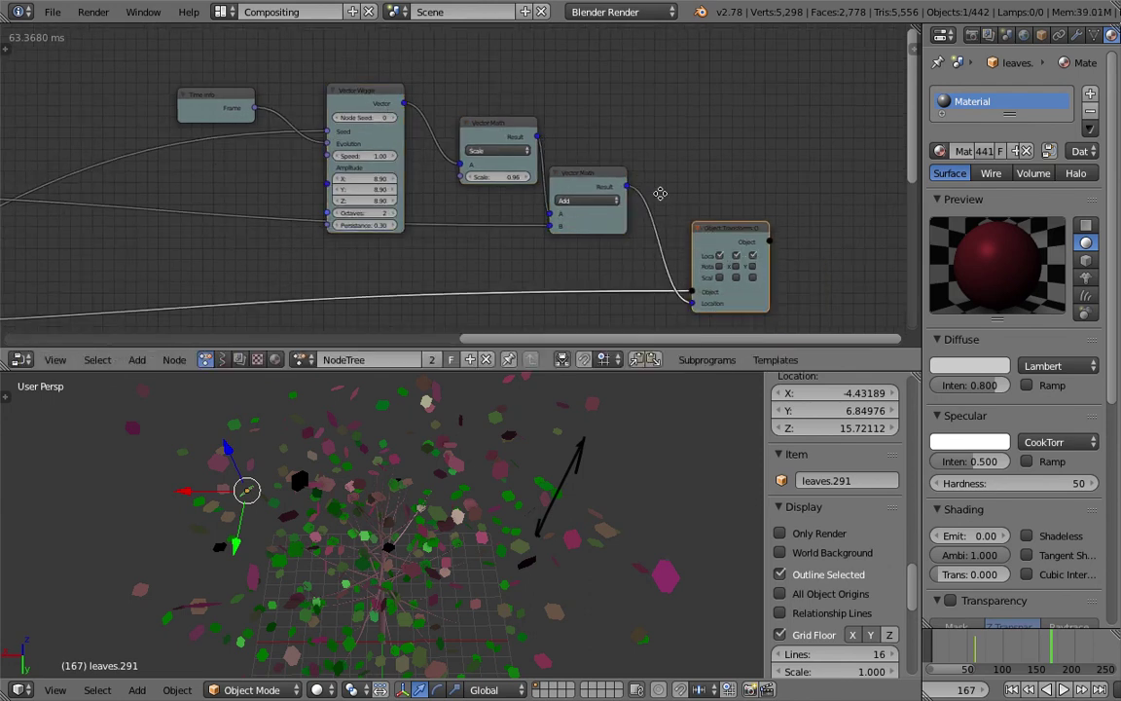
Raise the Vector Wiggle node slightly and lower the Time Info node to line up beside it
middle_click_drag(664, 182, 677, 179)
middle_click_drag(388, 148, 454, 146)
left_click_drag(441, 100, 435, 76)
left_click_drag(314, 85, 318, 122)
scroll(419, 154, "up", 3)
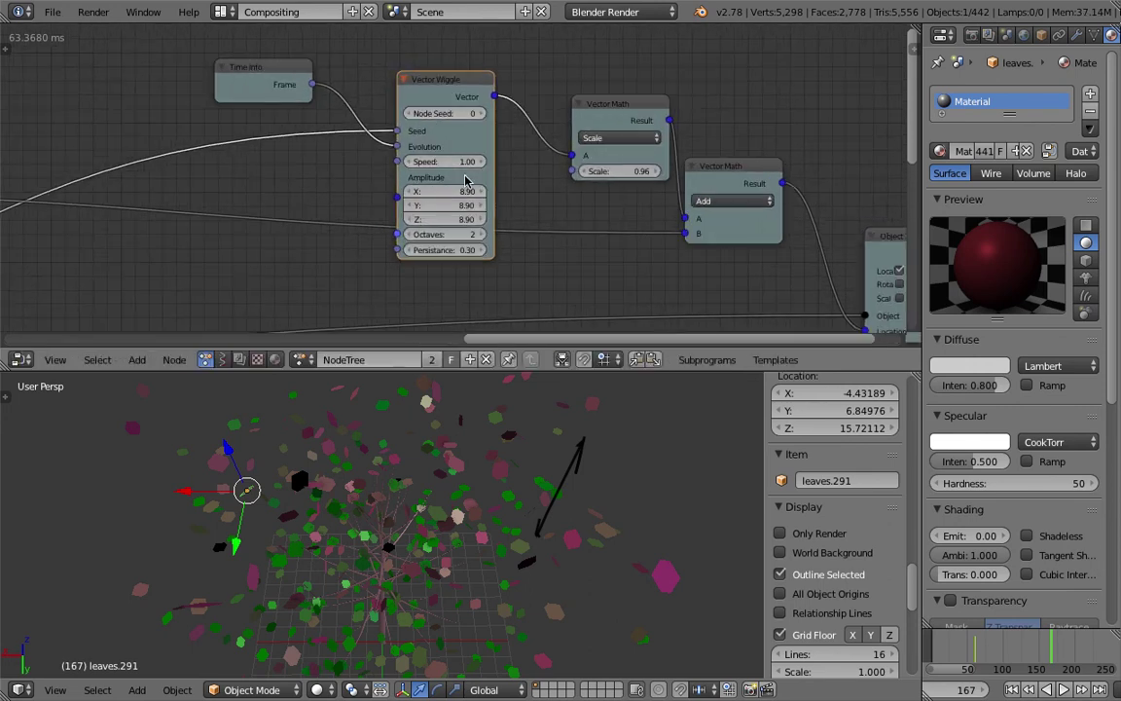
Set the Vector Wiggle node's Speed to 1.93 and view the scattered leaves from another angle
left_click_drag(438, 161, 500, 160)
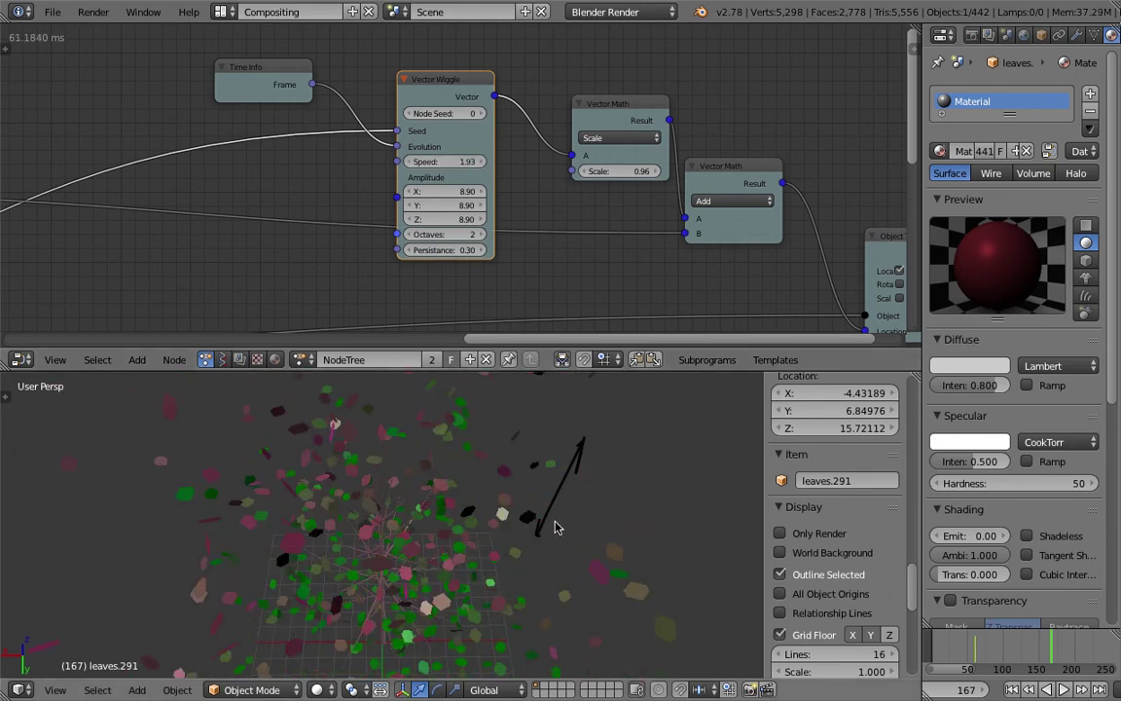
scroll(541, 508, "down", 2)
middle_click_drag(537, 508, 601, 267)
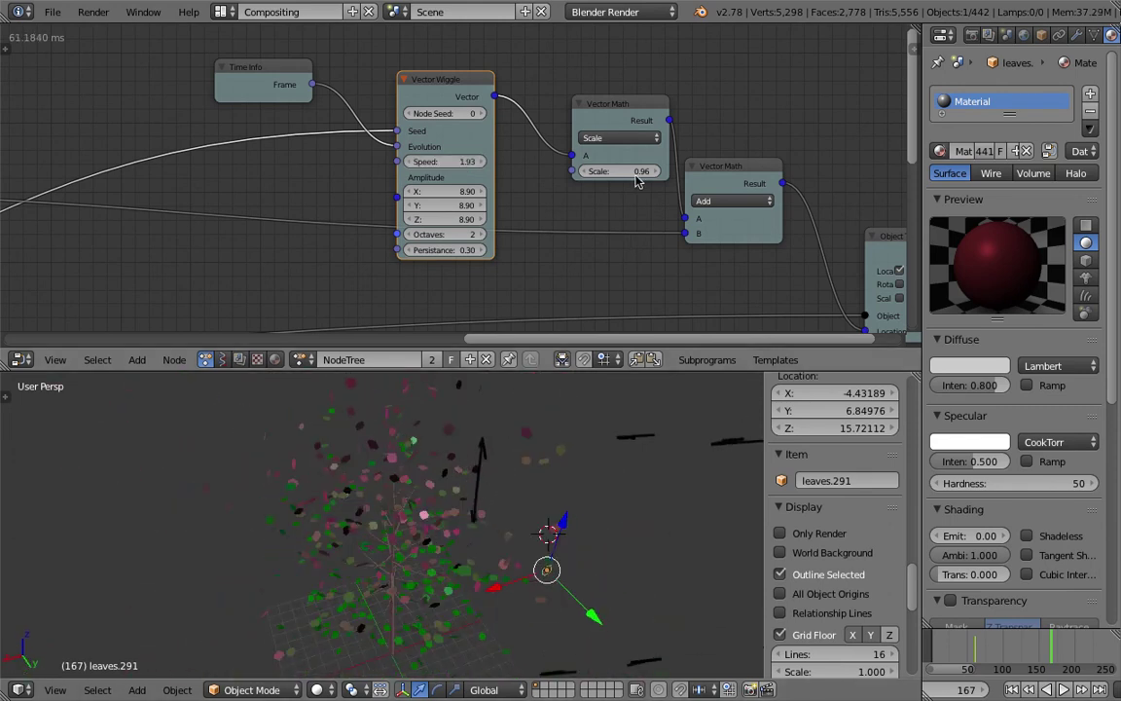
Reduce the Scale value of the Vector Math node until the leaves return to the branches, and inspect the tree
left_click_drag(620, 171, 540, 170)
middle_click_drag(508, 547, 461, 499)
scroll(459, 547, "up", 3)
middle_click_drag(459, 547, 499, 562)
scroll(487, 554, "down", 3)
scroll(293, 264, "down", 1)
Change Mix Colors colour A to bright red after trying dark blue, pale green and light blue
middle_click_drag(293, 265, 451, 97)
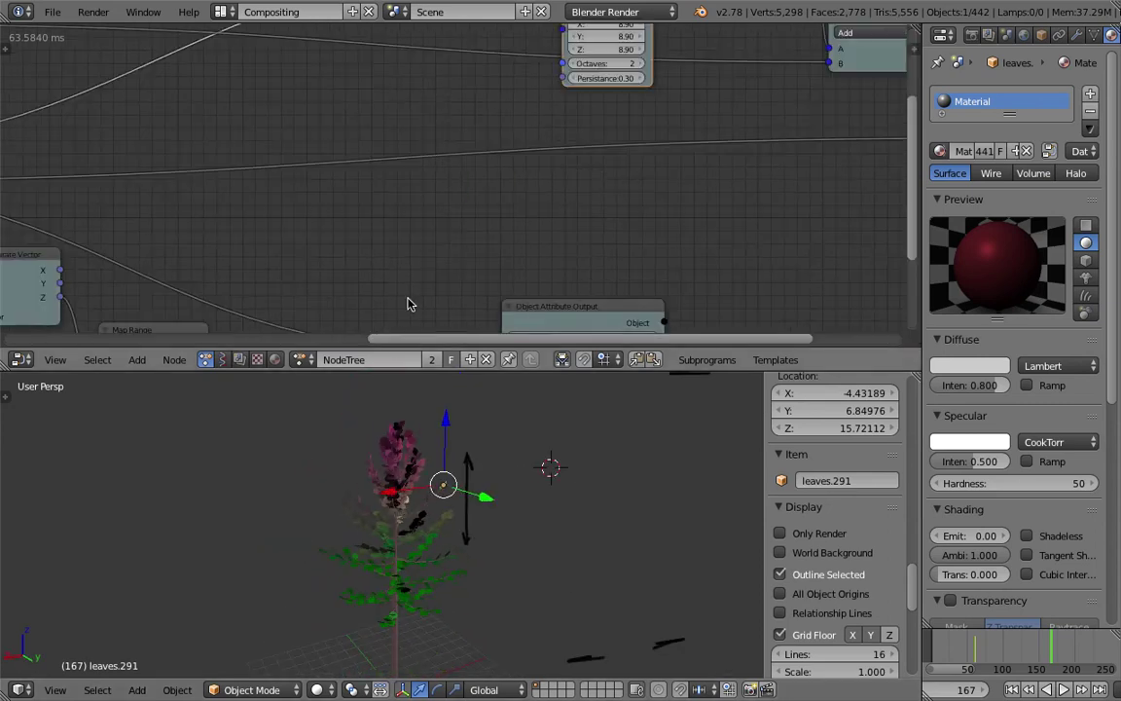
middle_click_drag(408, 303, 453, 131)
left_click(392, 261)
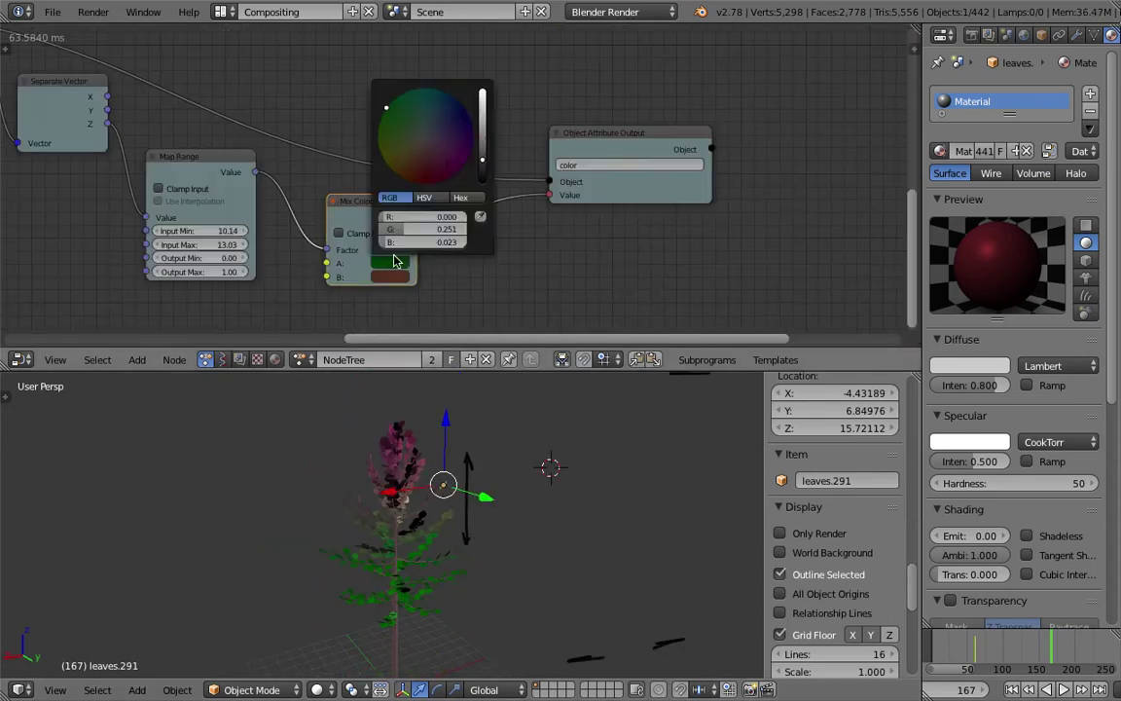
left_click(442, 105)
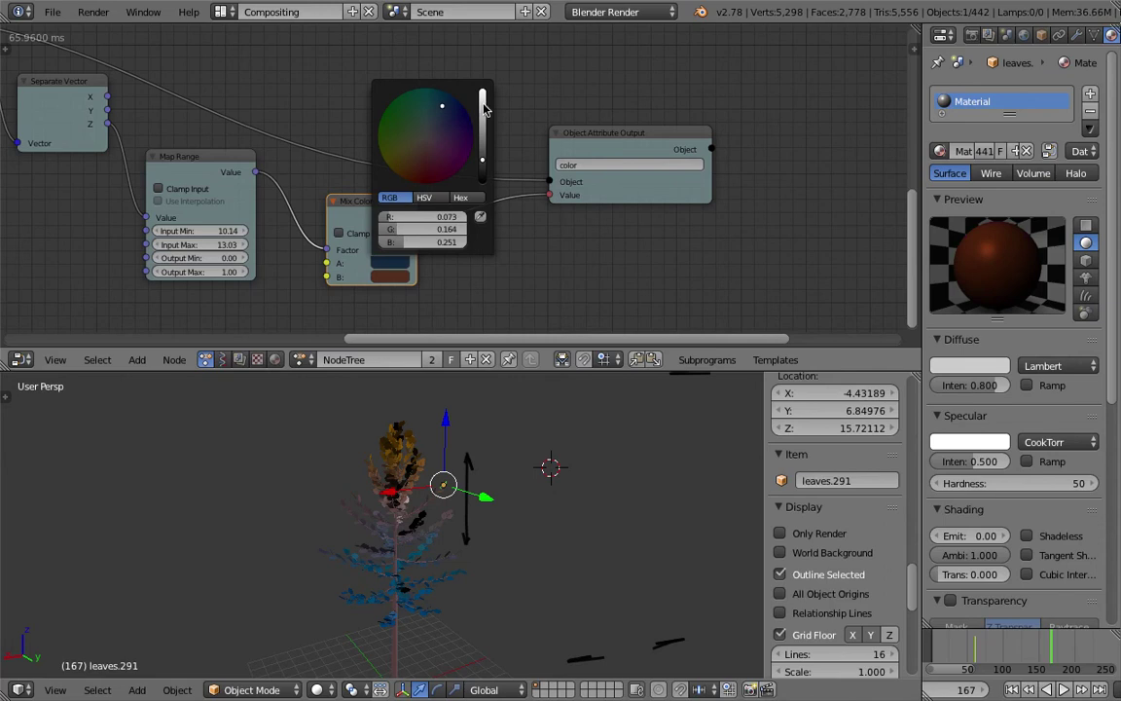
left_click(482, 100)
left_click(418, 132)
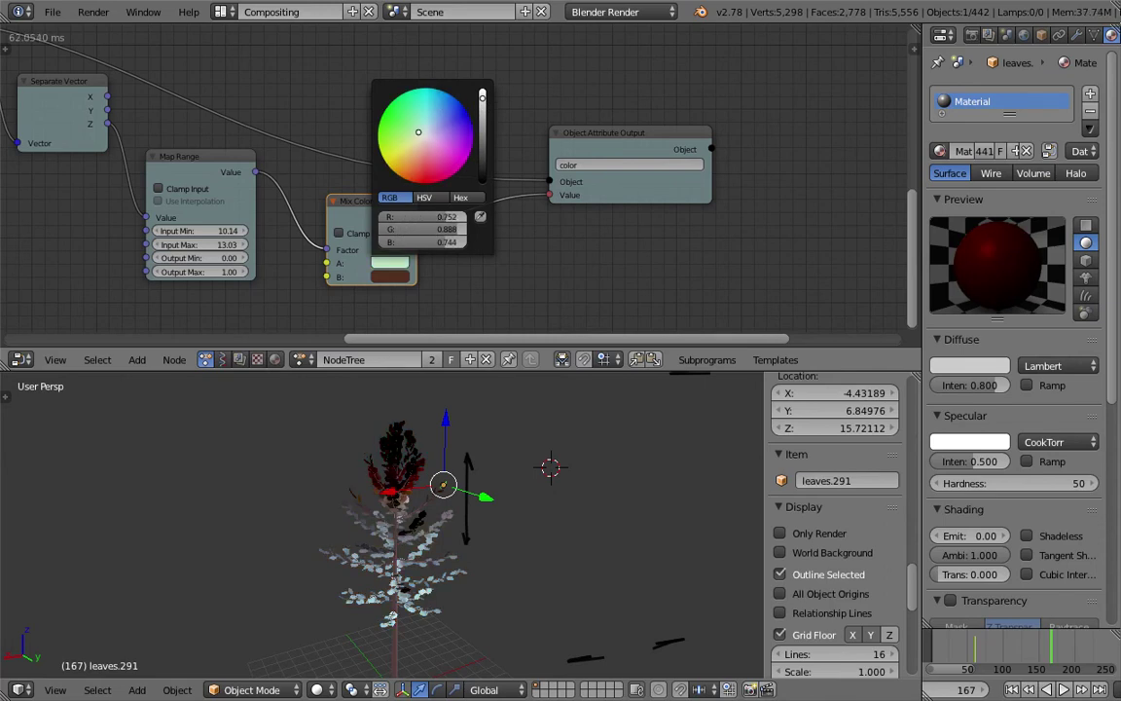
left_click(436, 126)
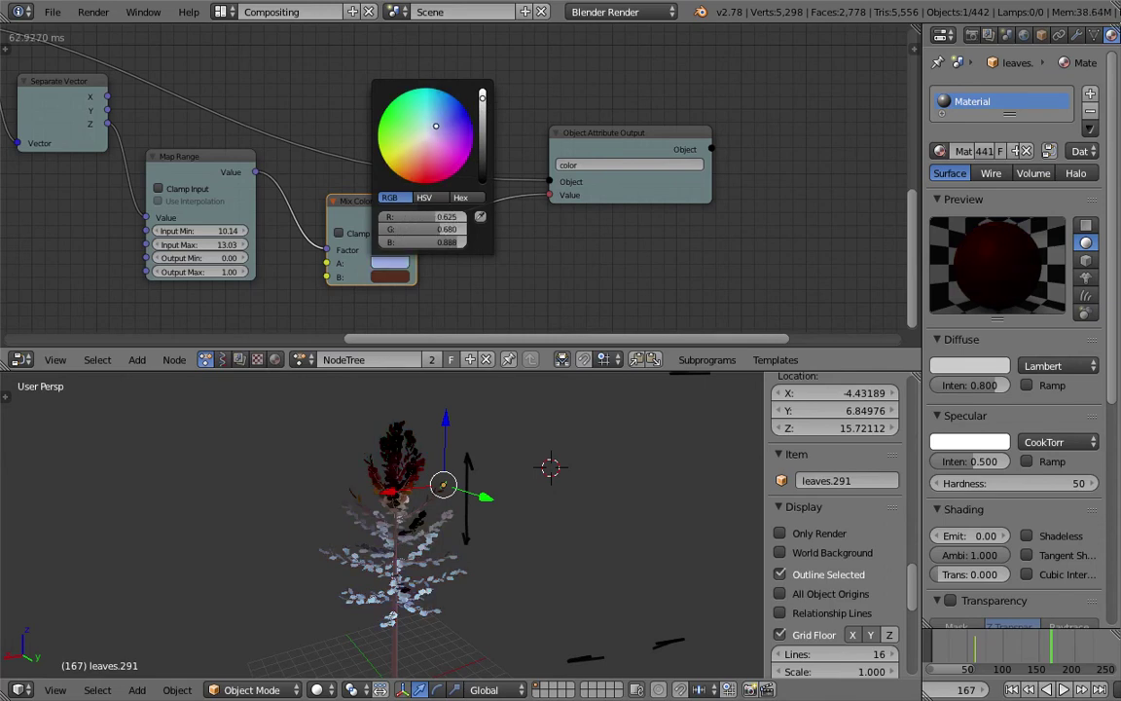
mouse_move(436, 126)
left_mouse_down()
mouse_move(418, 137)
mouse_move(424, 181)
left_mouse_up()
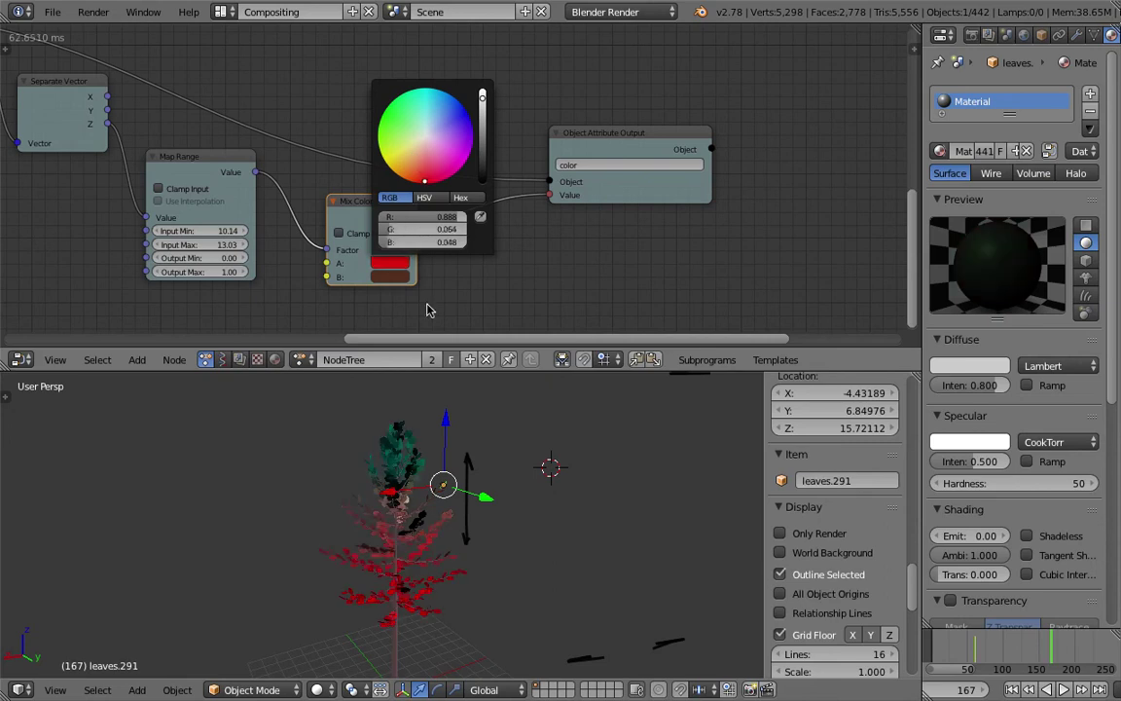
Change Mix Colors colour B to dark green and check the recoloured tree
left_click(394, 278)
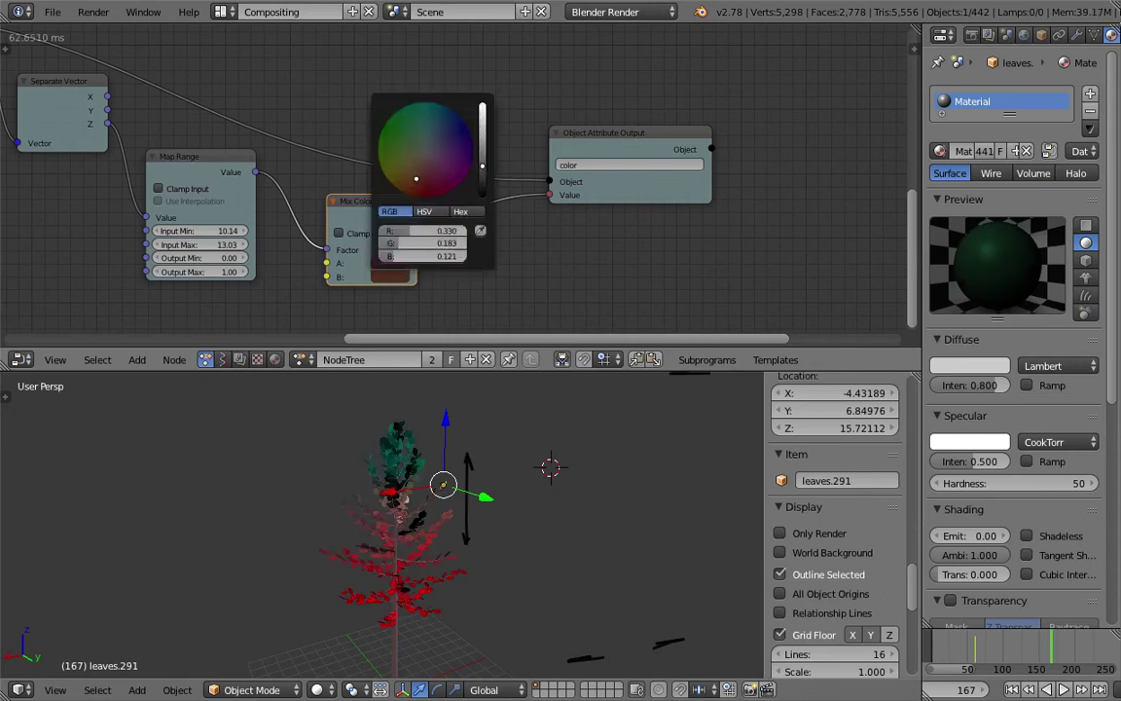
mouse_move(417, 178)
left_mouse_down()
mouse_move(440, 170)
mouse_move(415, 130)
left_mouse_up()
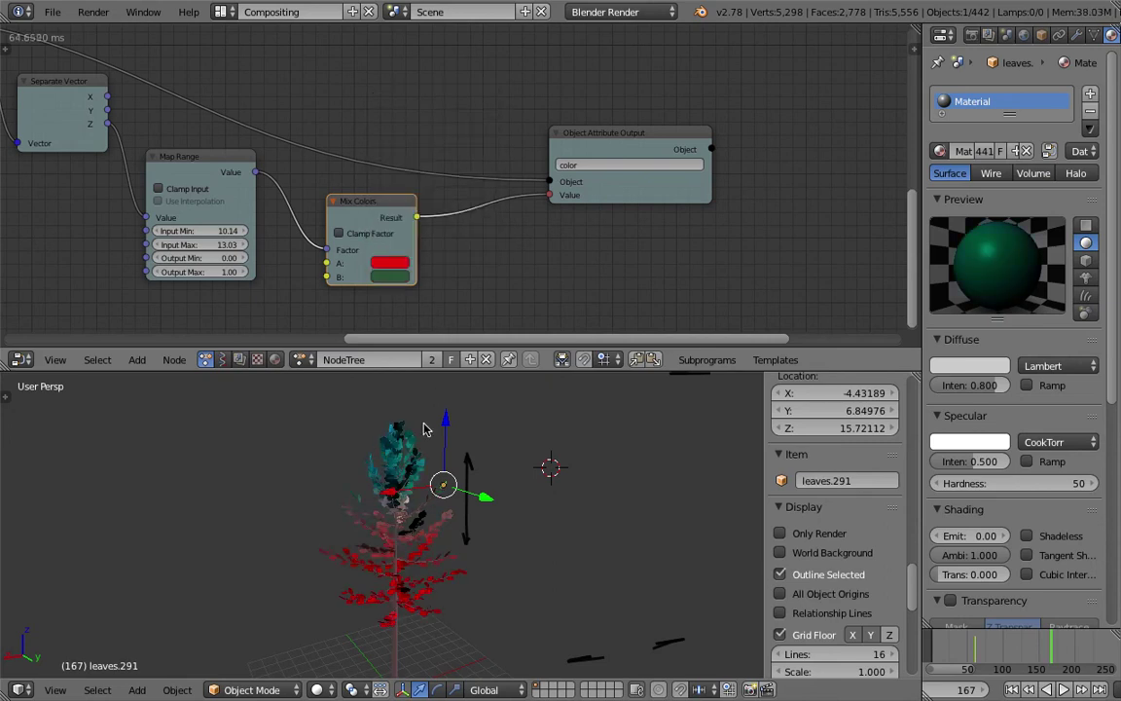
middle_click_drag(477, 450, 506, 438)
middle_click_drag(292, 245, 327, 235)
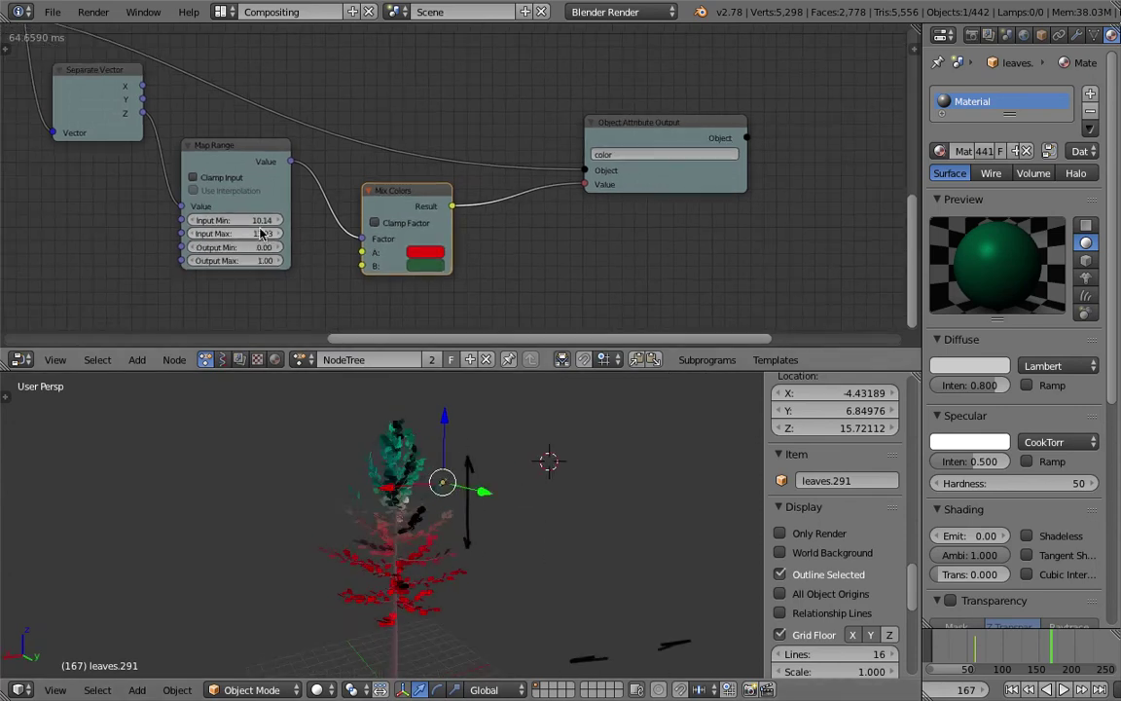
Lower the Map Range node's Input Min to 6.78 and check the colour gradient on the tree
left_click_drag(257, 221, 243, 220)
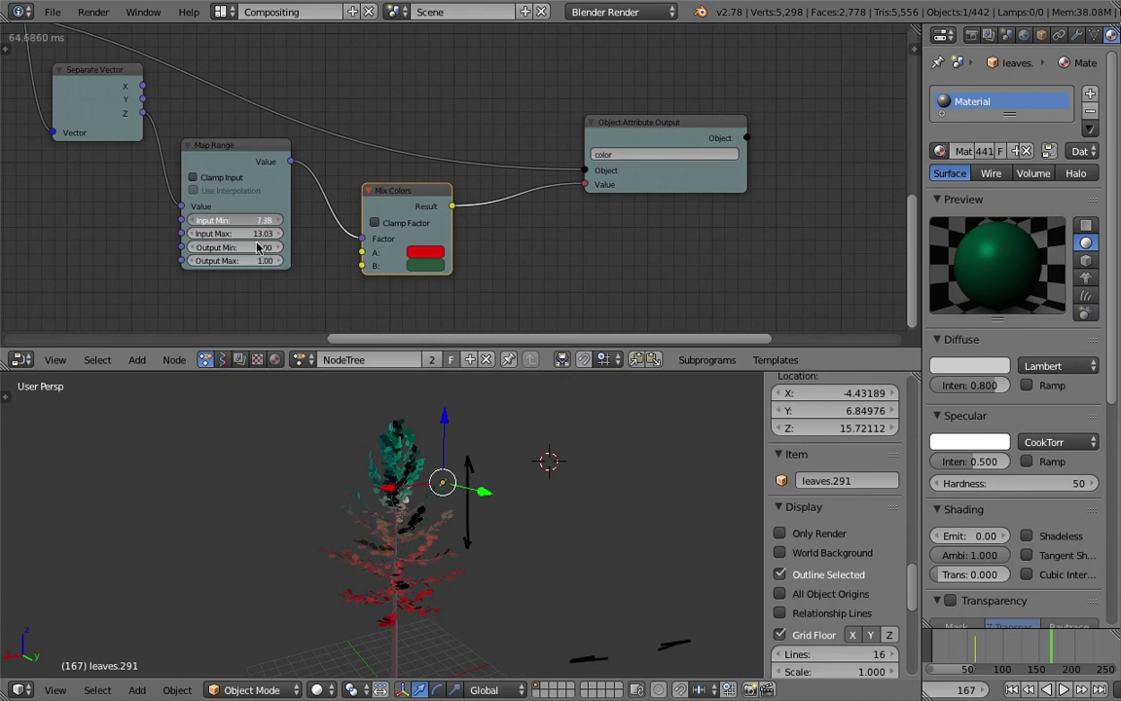
left_click_drag(252, 222, 250, 222)
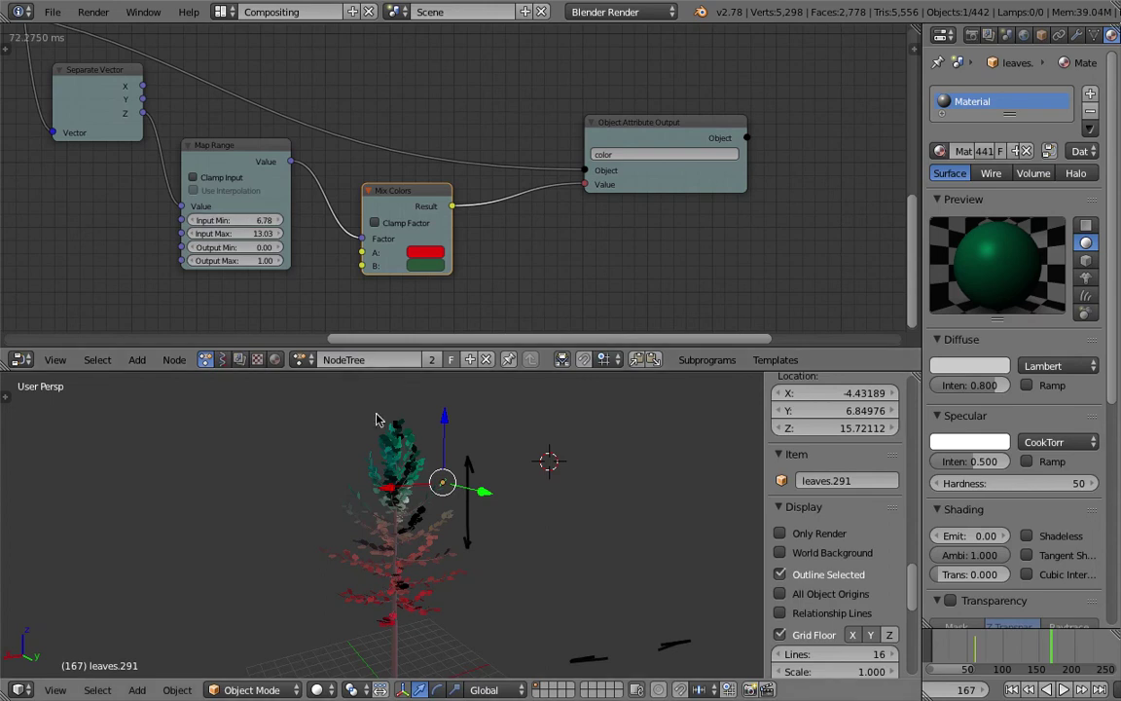
middle_click_drag(400, 442, 468, 414)
middle_click_drag(494, 548, 451, 557)
Move the Object Attribute Output node closer to Mix Colors and shift Separate Vector down beside Map Range
scroll(680, 185, "down", 3)
middle_click_drag(679, 185, 732, 225)
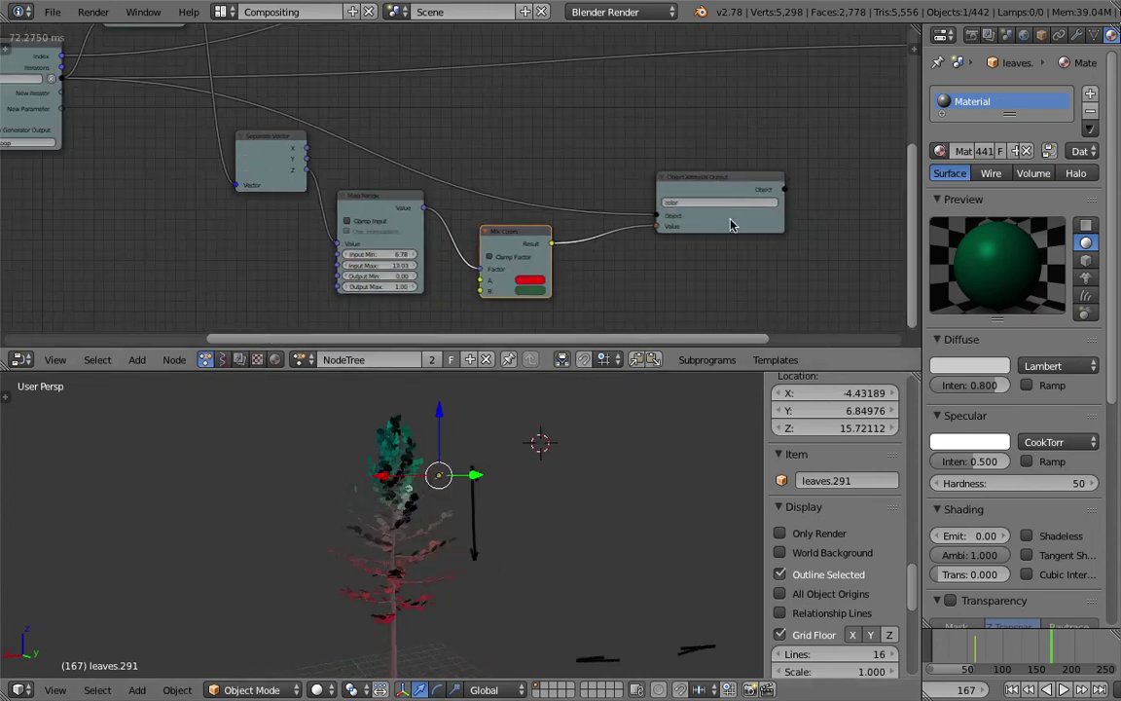
left_click_drag(701, 180, 645, 158)
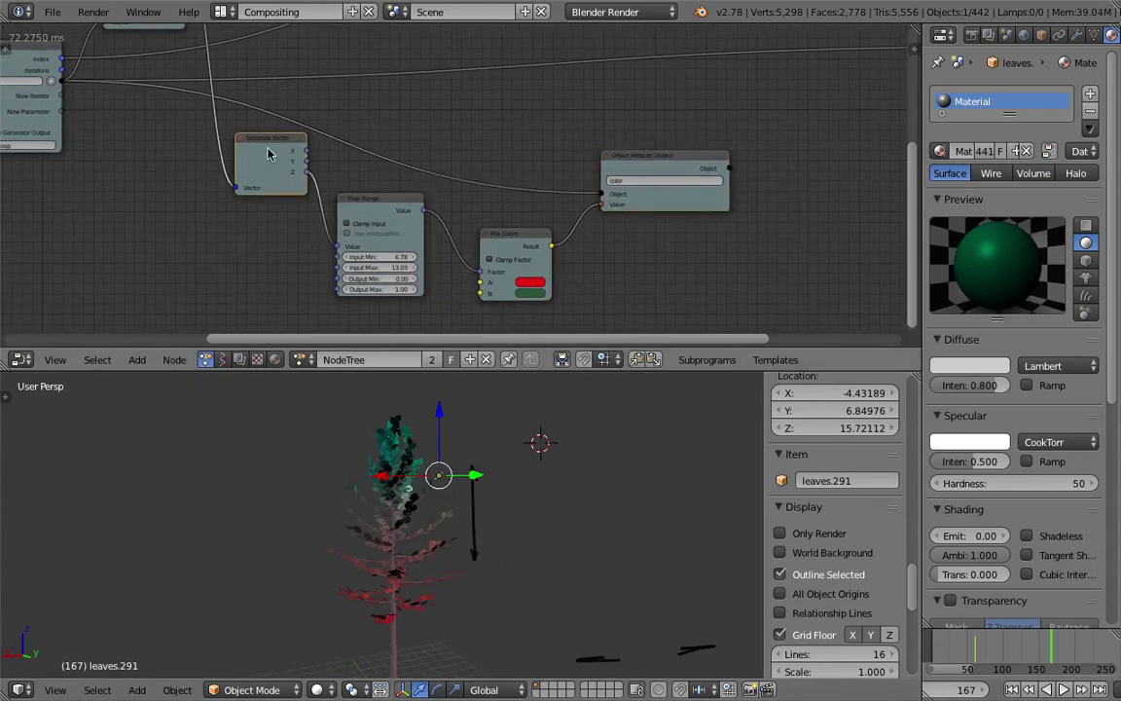
left_click_drag(271, 155, 267, 172)
left_click(613, 163)
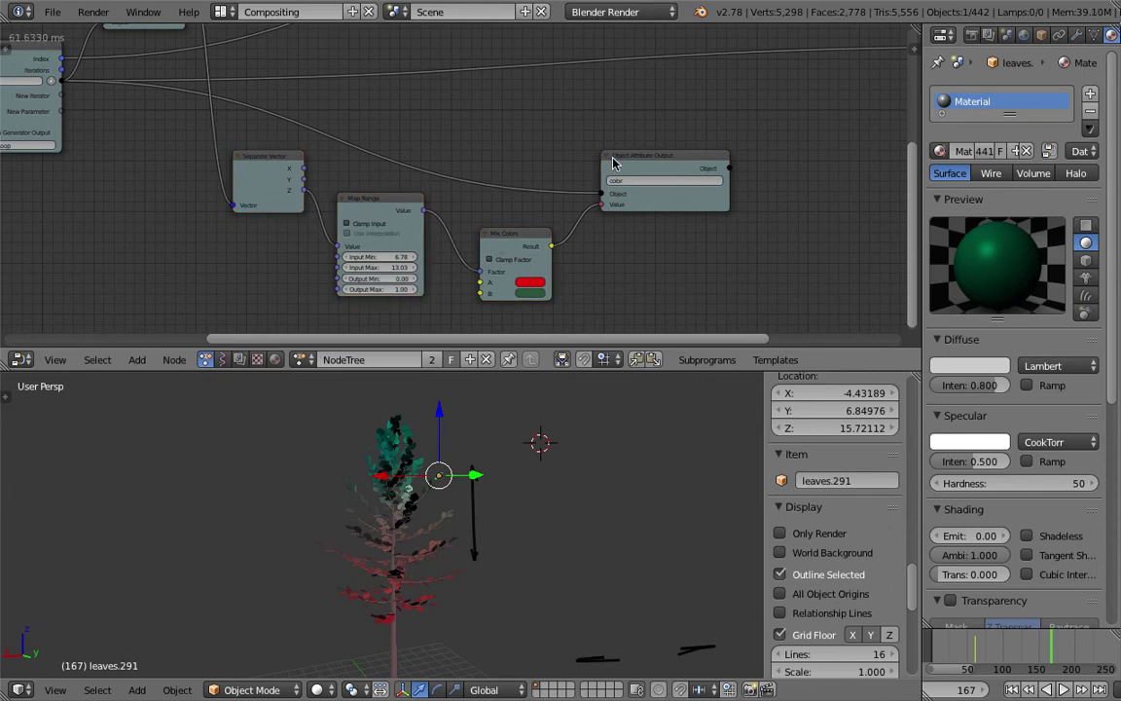
key("ctrl+j")
middle_click_drag(466, 146, 515, 162)
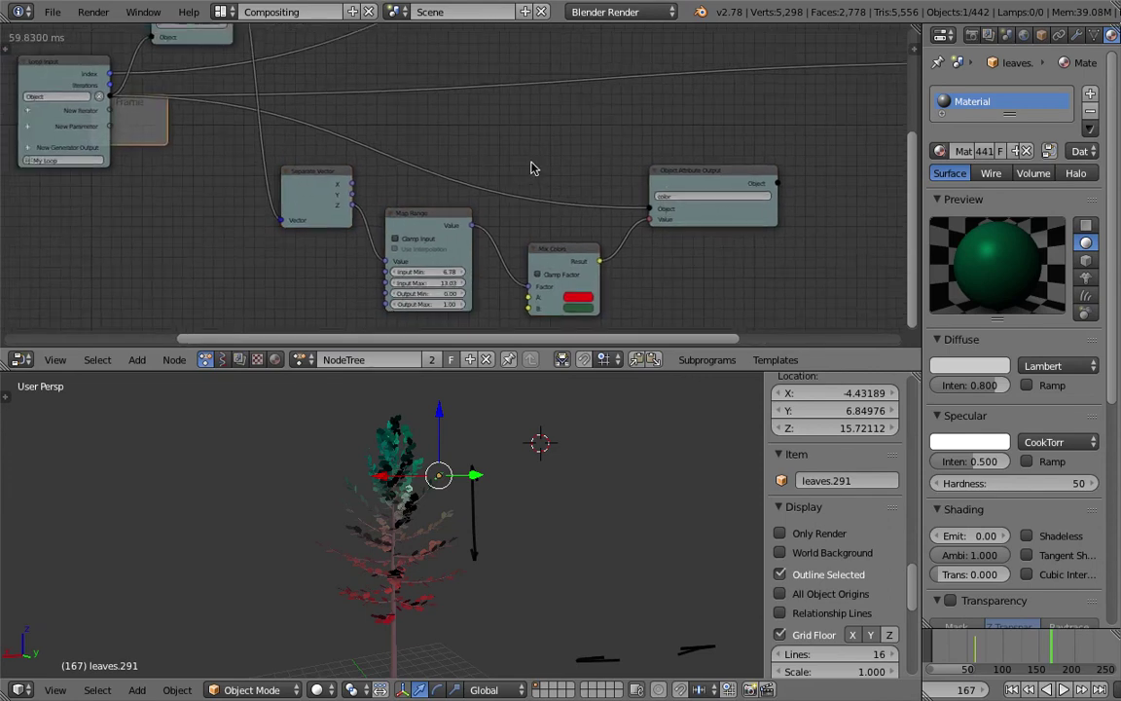
left_click(165, 123)
Reposition the Object ID Key and Loop Input nodes and examine the Initial Transforms key up close
middle_click_drag(553, 195, 533, 255)
middle_click_drag(459, 215, 499, 279)
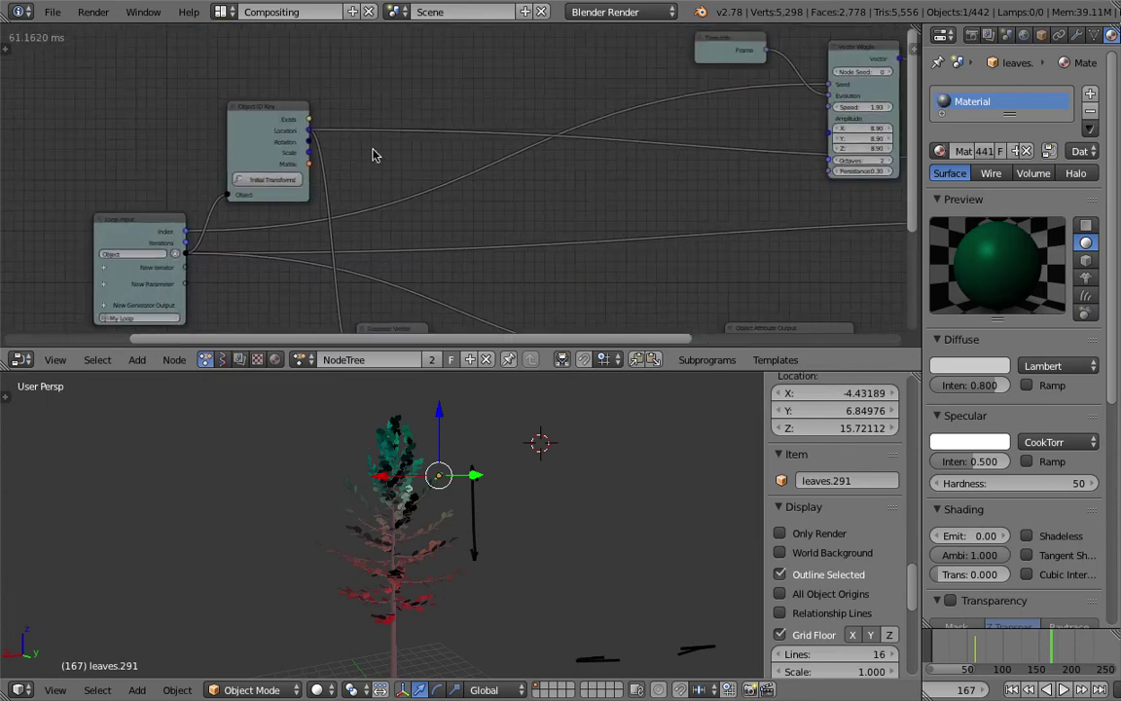
left_click_drag(266, 110, 290, 106)
middle_click_drag(310, 139, 397, 96)
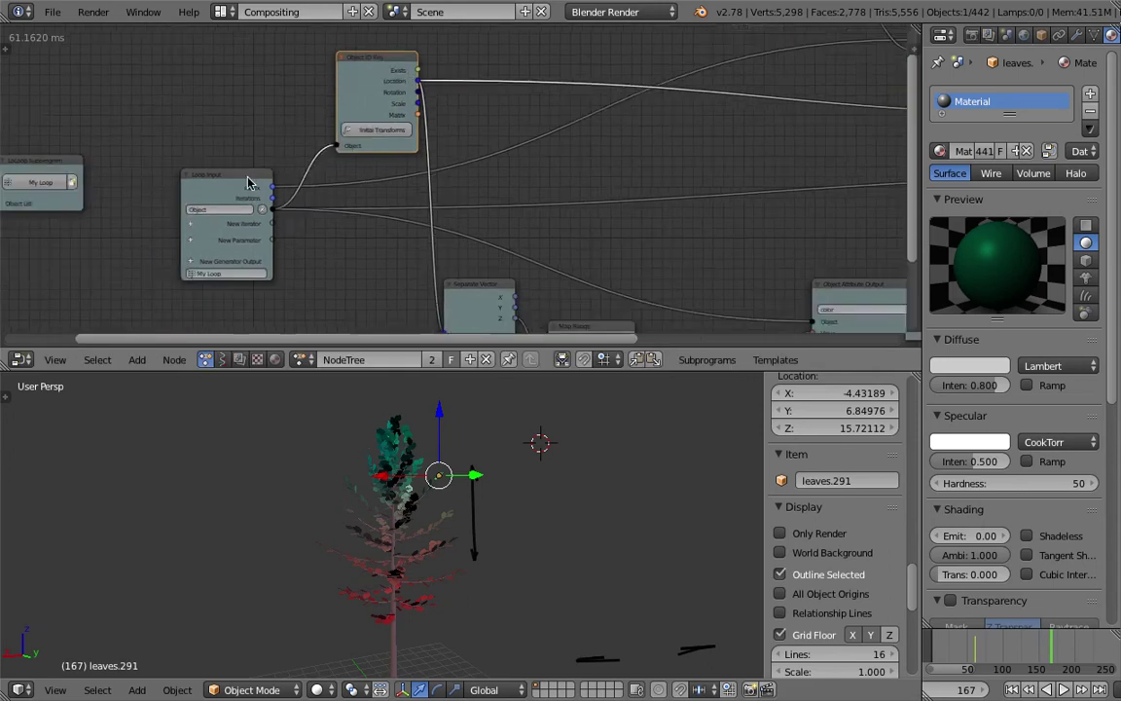
left_click_drag(247, 179, 218, 173)
mouse_move(378, 499)
middle_mouse_down()
mouse_move(428, 502)
mouse_move(392, 495)
middle_mouse_up()
scroll(418, 502, "up", 1)
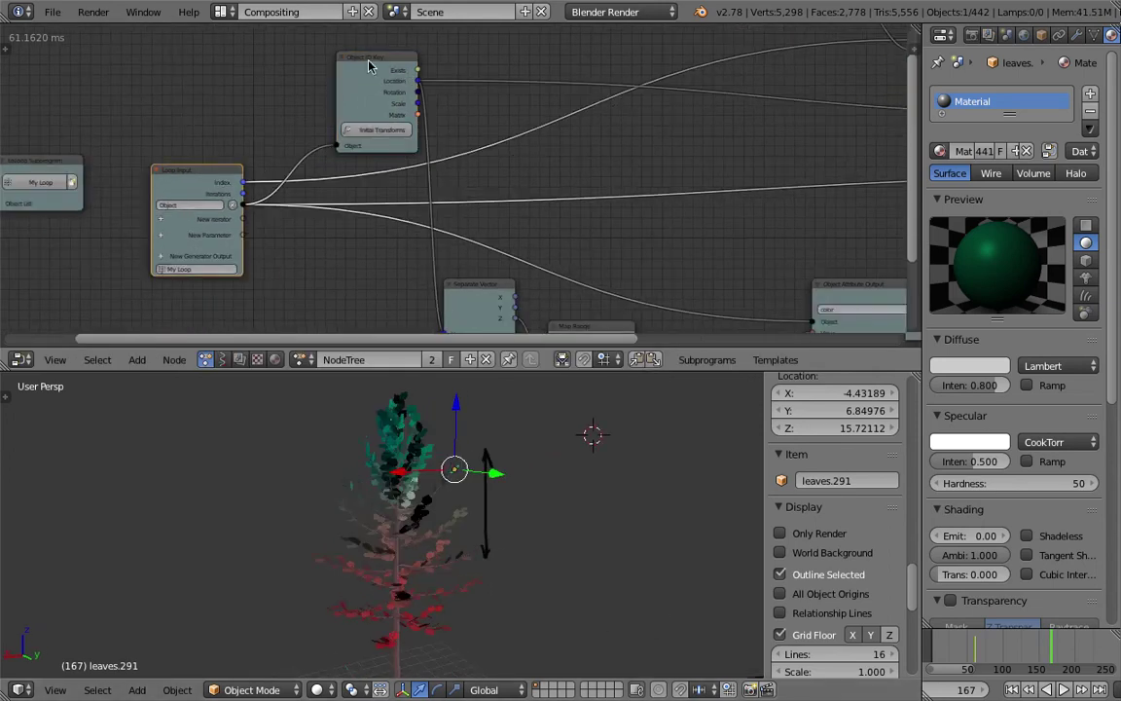
left_click_drag(367, 61, 353, 66)
scroll(255, 65, "up", 1)
middle_click_drag(278, 70, 247, 126)
scroll(249, 128, "up", 3)
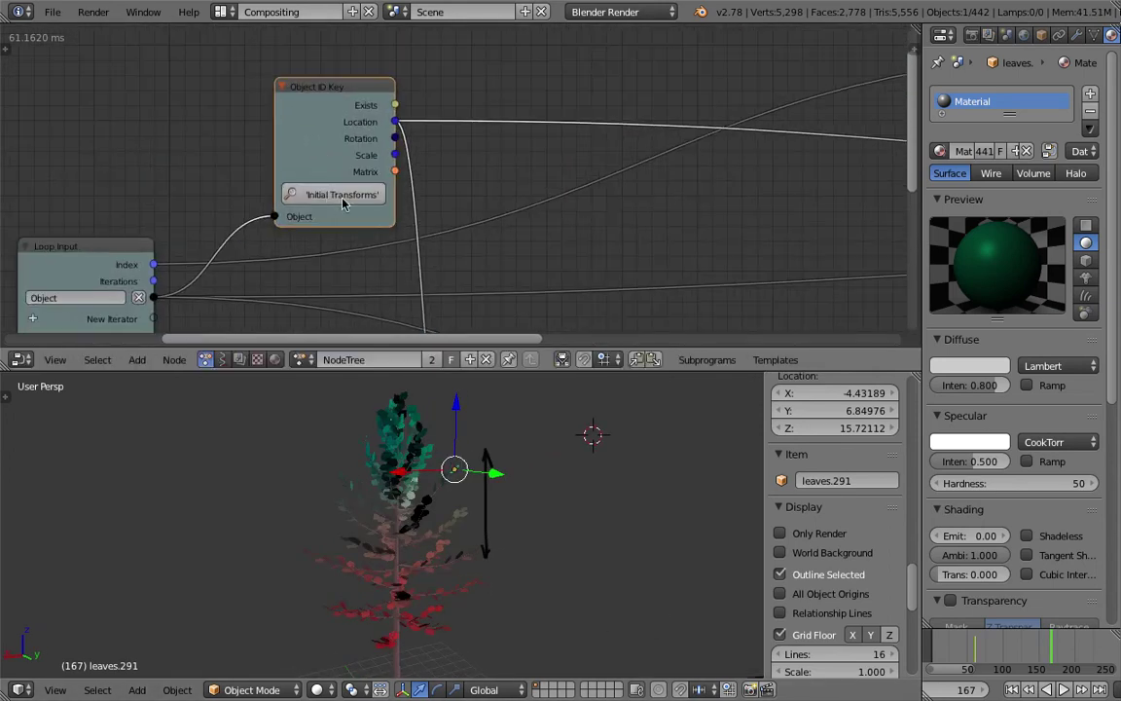
Select individual leaves at different heights on the tree and compare their material colours from several angles
middle_click_drag(473, 486, 402, 536)
scroll(404, 537, "up", 3)
right_click(491, 552)
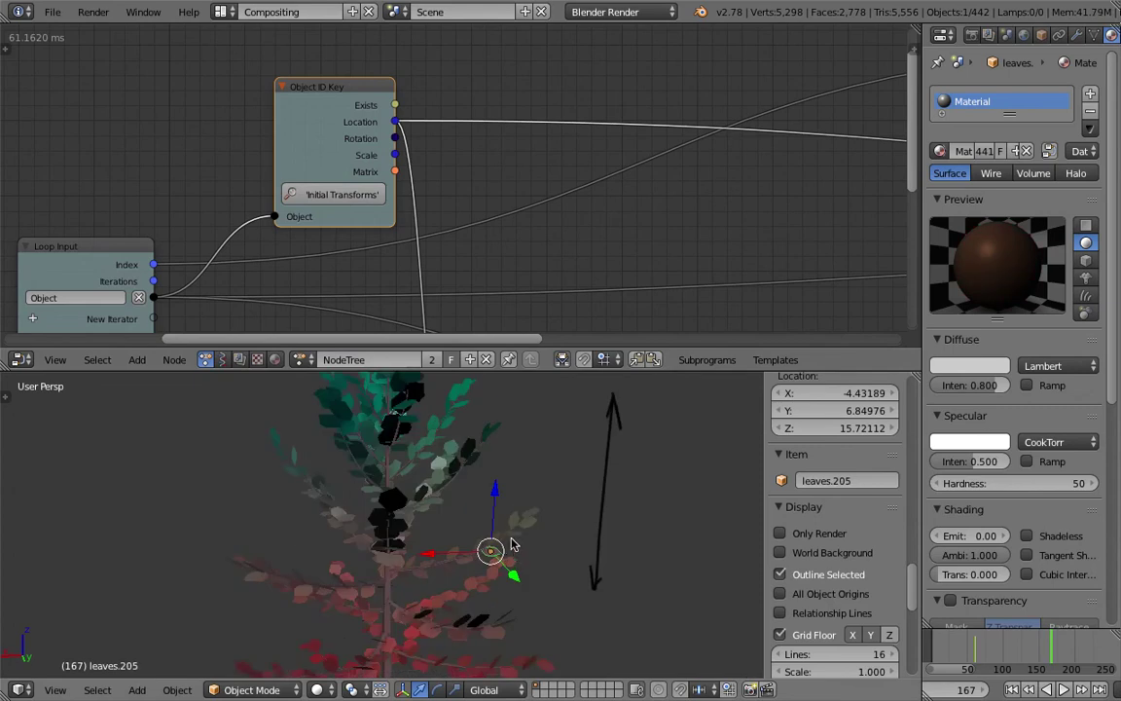
middle_click_drag(512, 543, 464, 567)
scroll(459, 541, "up", 1)
right_click(444, 485)
right_click(475, 457)
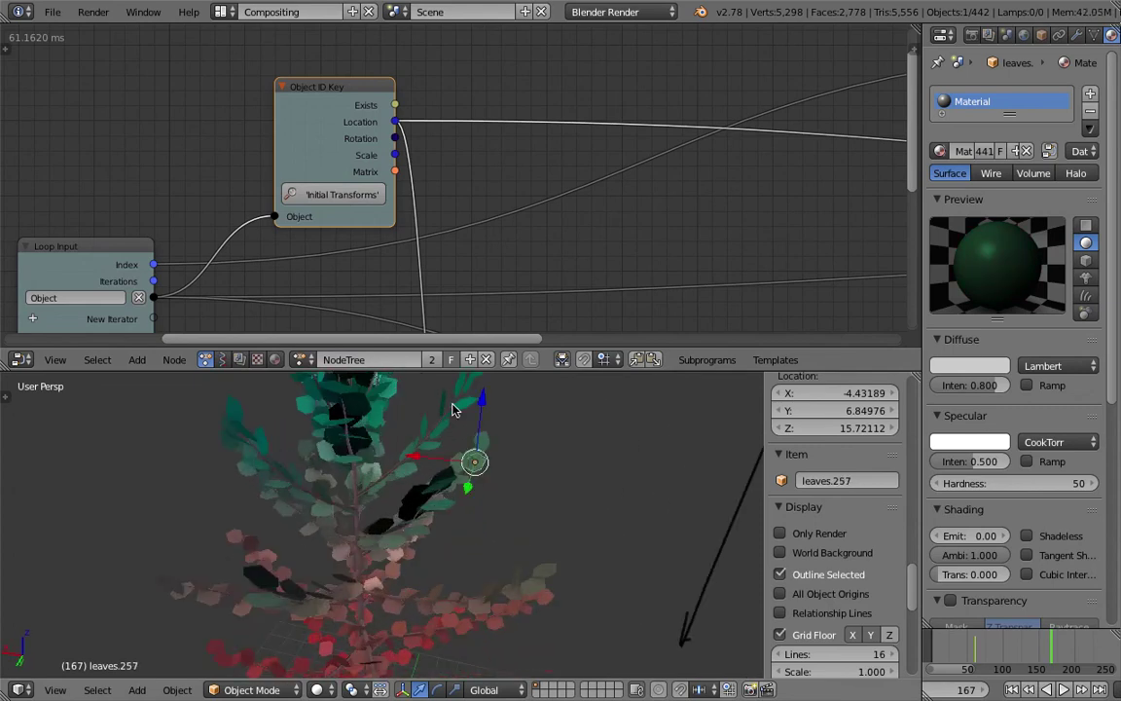
middle_click_drag(453, 405, 401, 421)
right_click(425, 423)
right_click(297, 473)
right_click(263, 497)
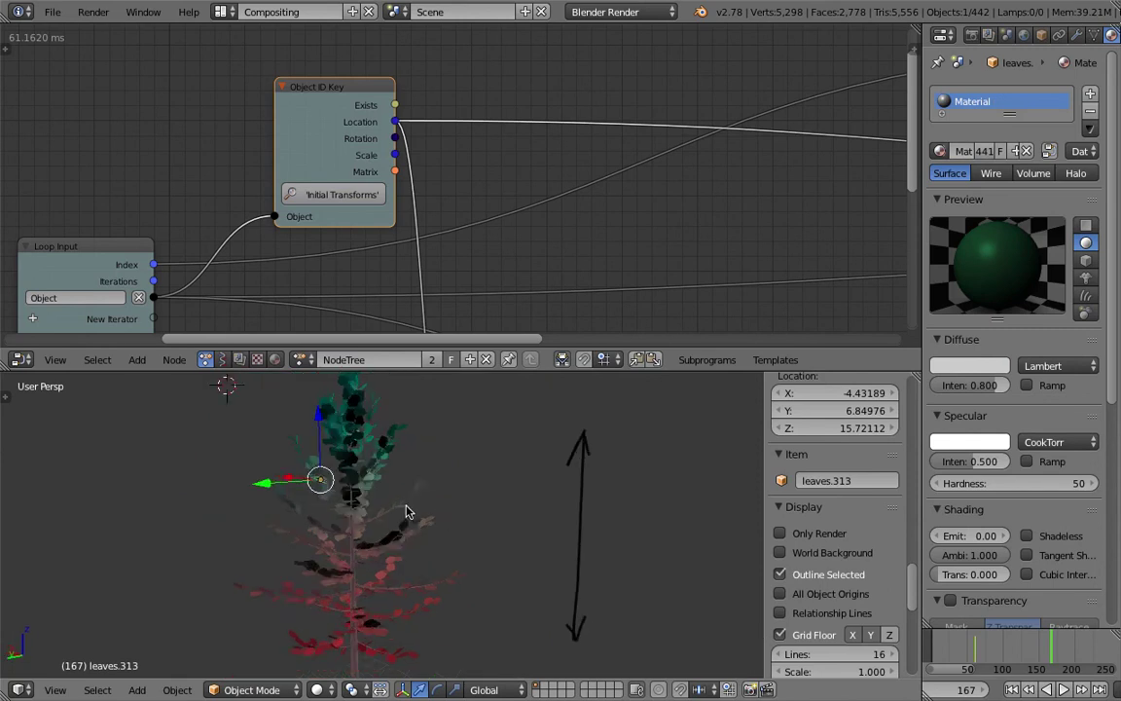
Rearrange the Vector Wiggle, Scale and Add Vector Math, and Object Transforms Output nodes into a tidier chain
scroll(331, 206, "down", 4)
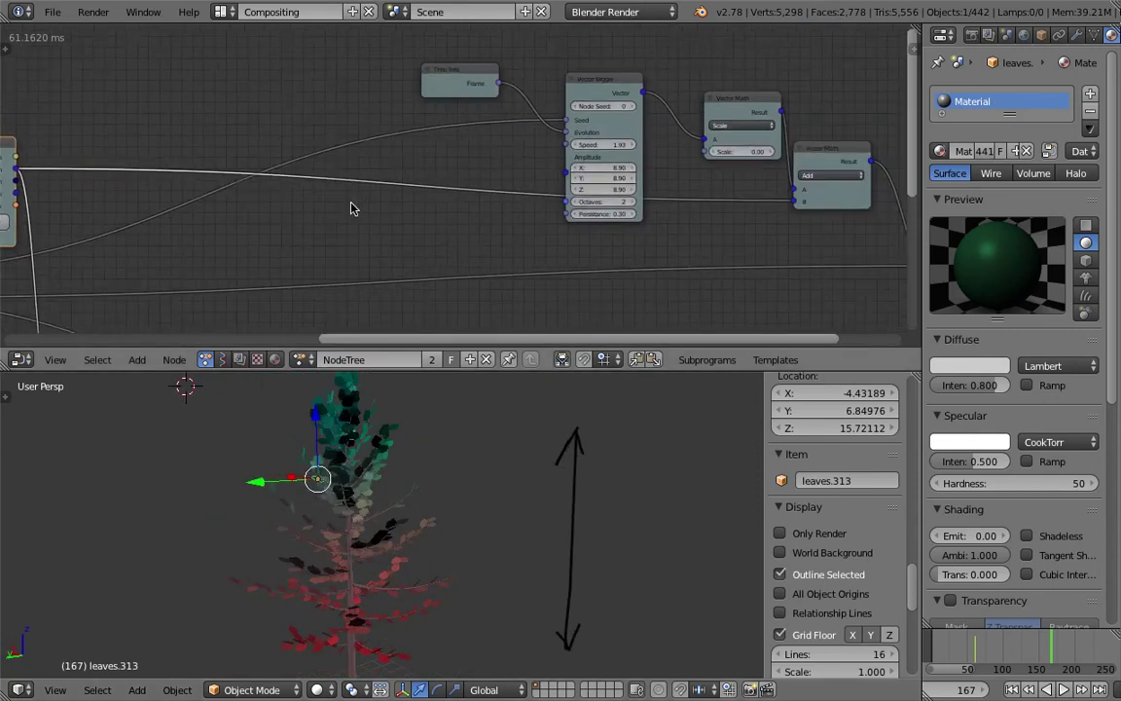
right_click_drag(354, 134, 291, 96)
left_click_drag(473, 138, 381, 95)
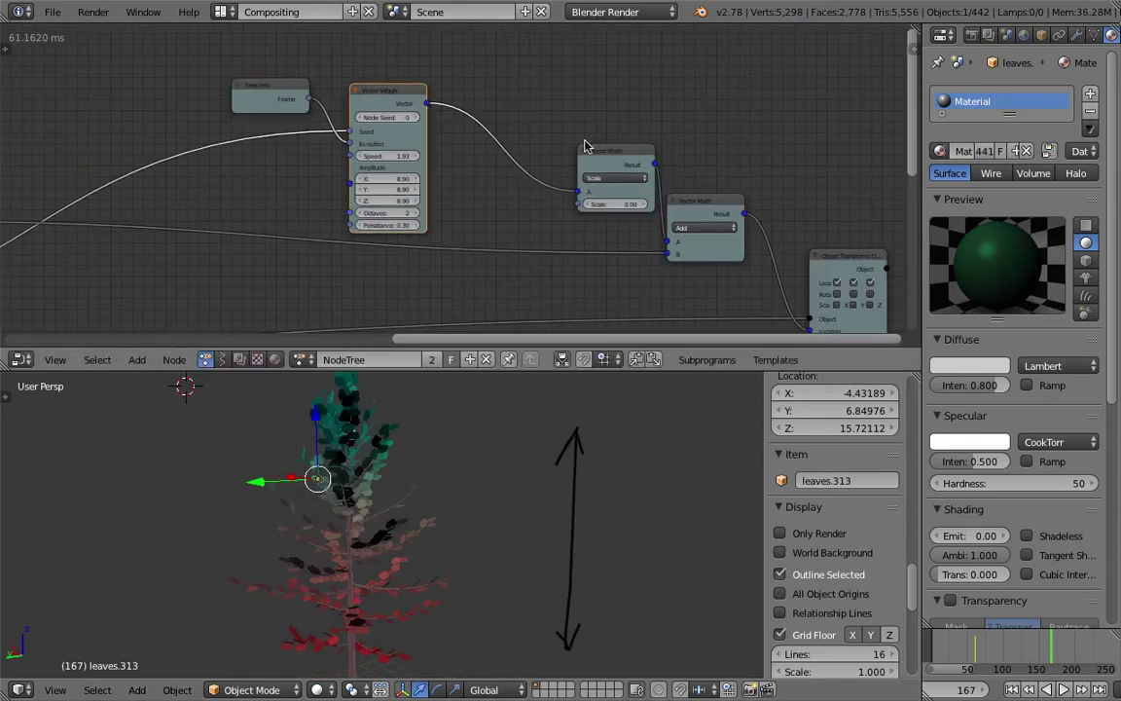
left_click_drag(611, 151, 534, 134)
left_click_drag(709, 198, 623, 185)
middle_click_drag(785, 248, 653, 184)
left_click_drag(689, 195, 620, 198)
Maximize the 3D view and frame the whole tree to inspect its height-based leaf colours
scroll(185, 146, "down", 1)
middle_click_drag(165, 145, 385, 106)
mouse_move(533, 505)
middle_mouse_down()
mouse_move(585, 470)
mouse_move(450, 476)
mouse_move(546, 446)
middle_mouse_up()
key("shift+space")
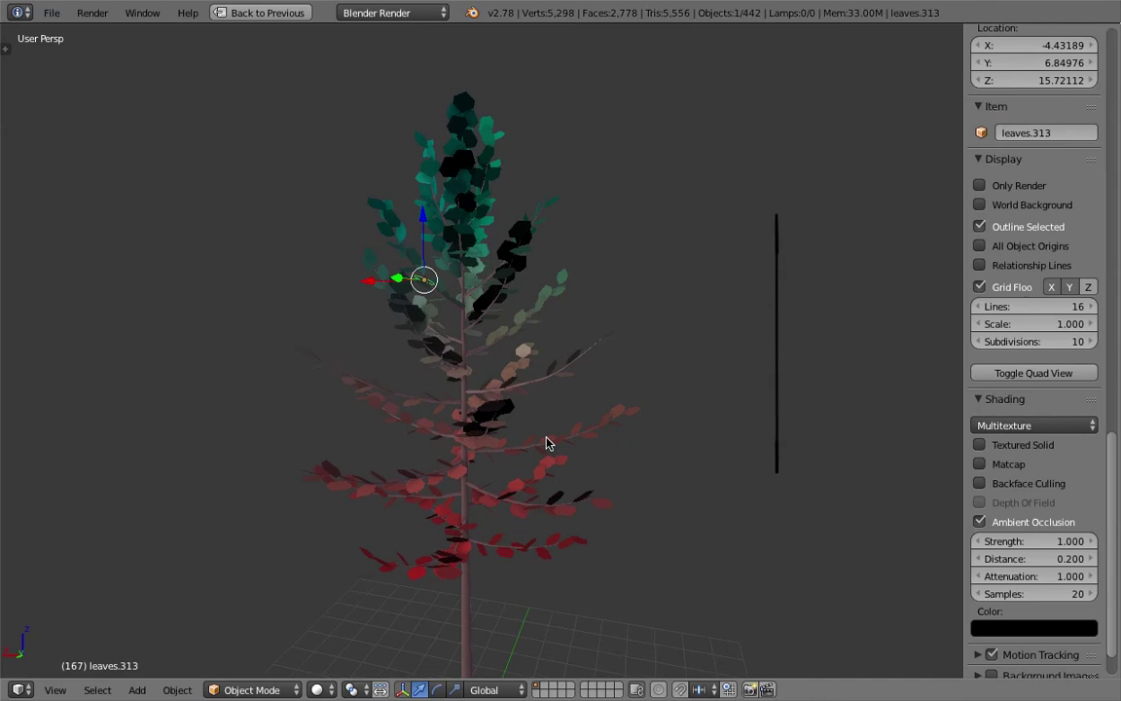